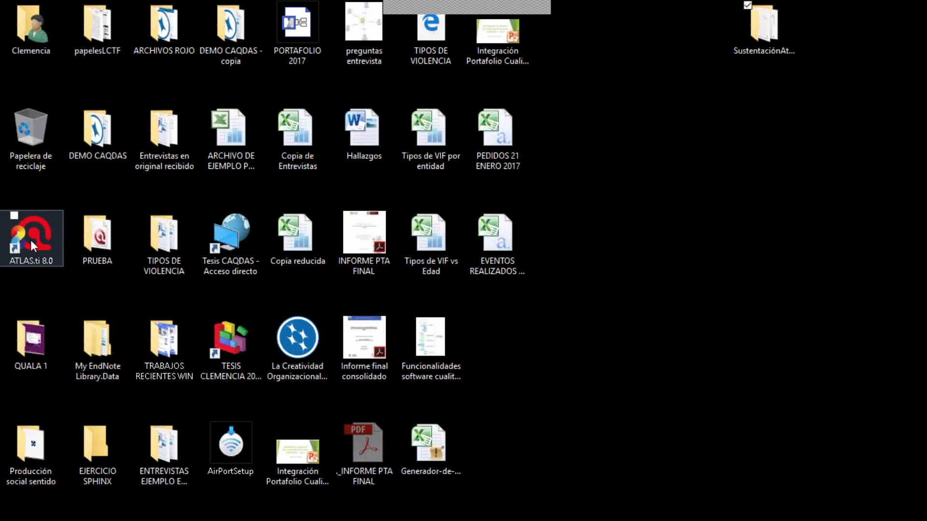
Step: Launch ATLAS.ti 8.0 under the trial license and maximize its start window
{"action": "double_click", "coordinate": [31, 239]}
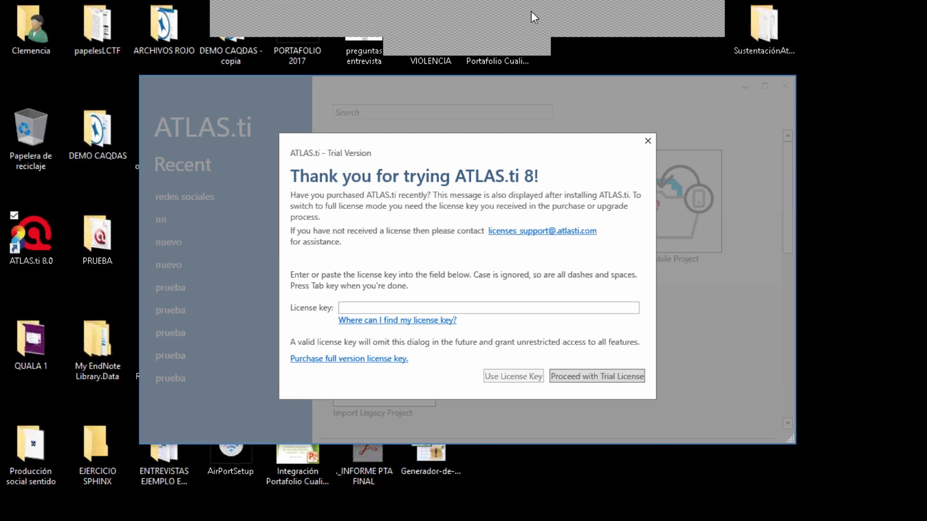
{"action": "left_click", "coordinate": [576, 379]}
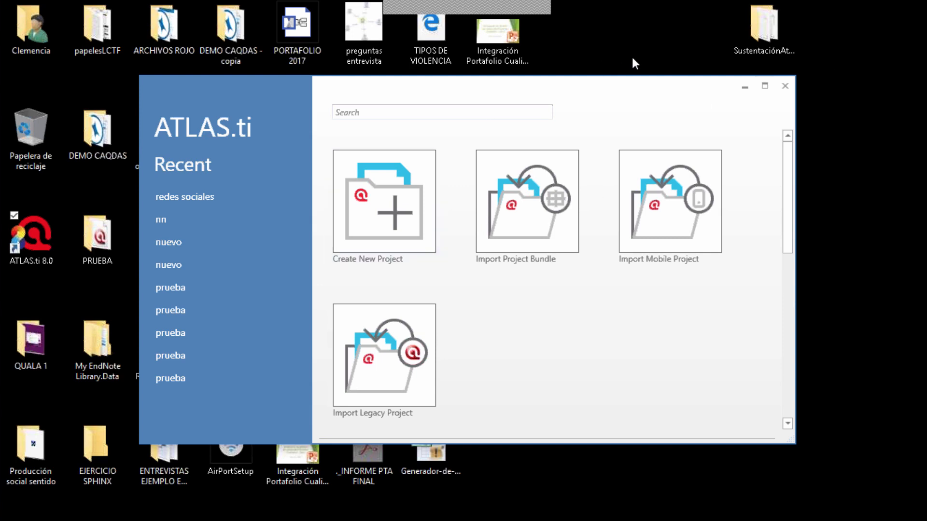
{"action": "left_click", "coordinate": [764, 87]}
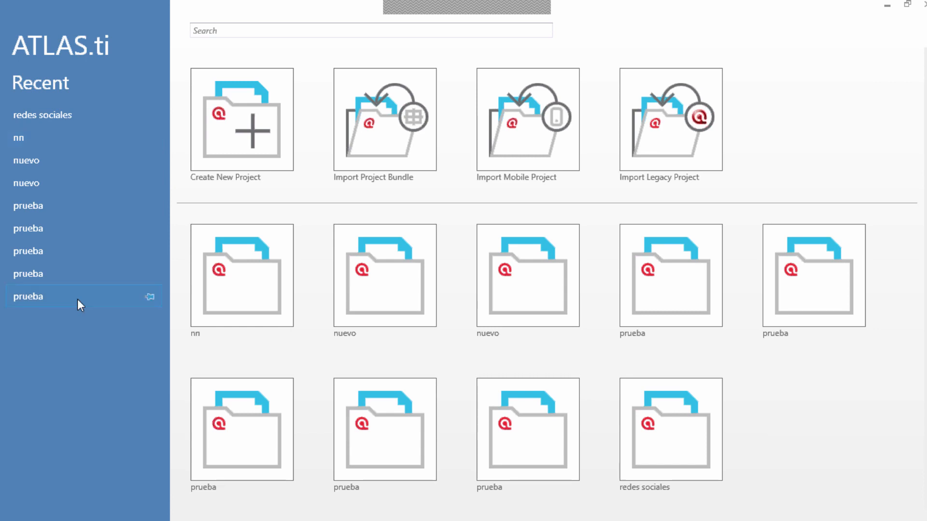
Step: Create a new empty project named "REdes sociales"
{"action": "mouse_move", "coordinate": [93, 115]}
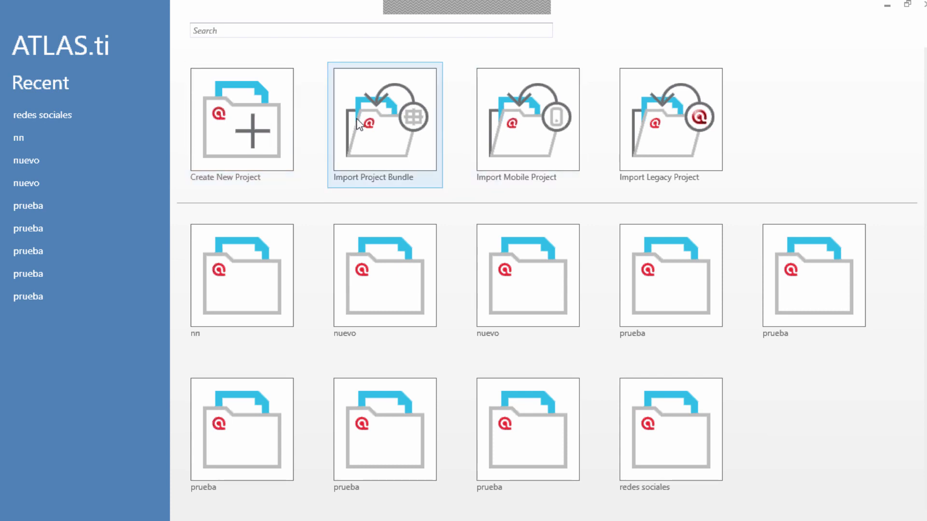
{"action": "mouse_move", "coordinate": [375, 125]}
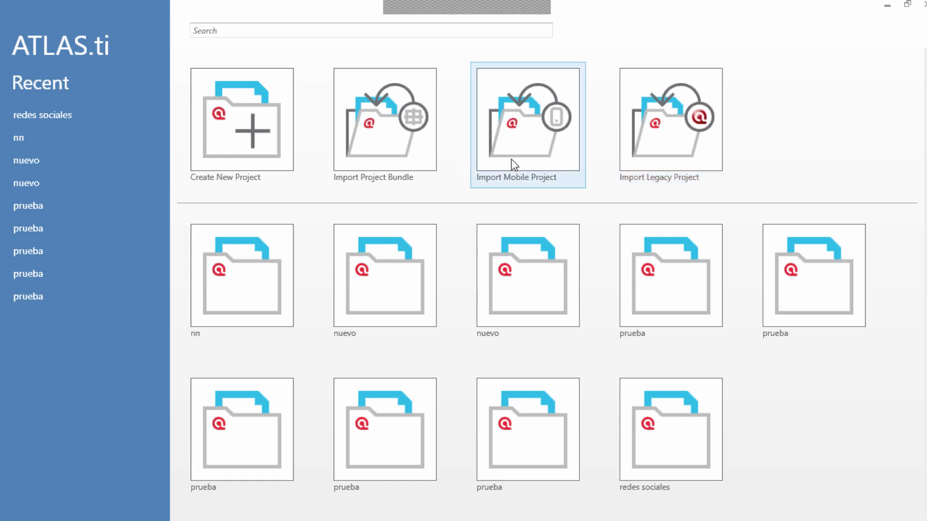
{"action": "left_click", "coordinate": [261, 134]}
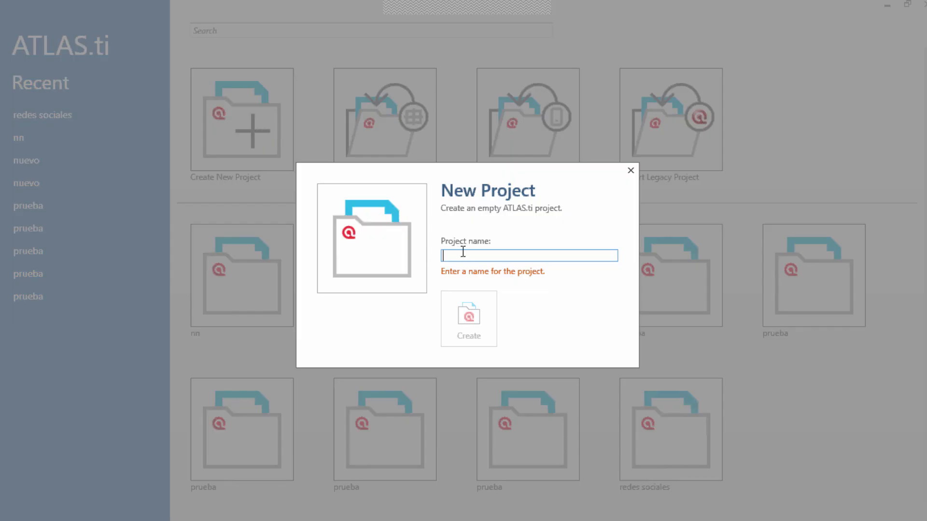
{"action": "type", "text": "REdes"}
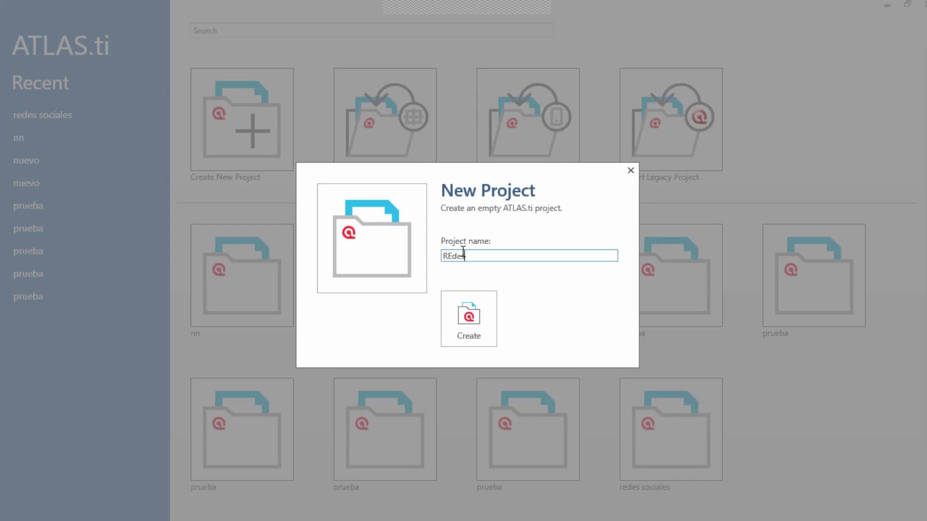
{"action": "type", "text": " sociales"}
{"action": "left_click", "coordinate": [466, 326]}
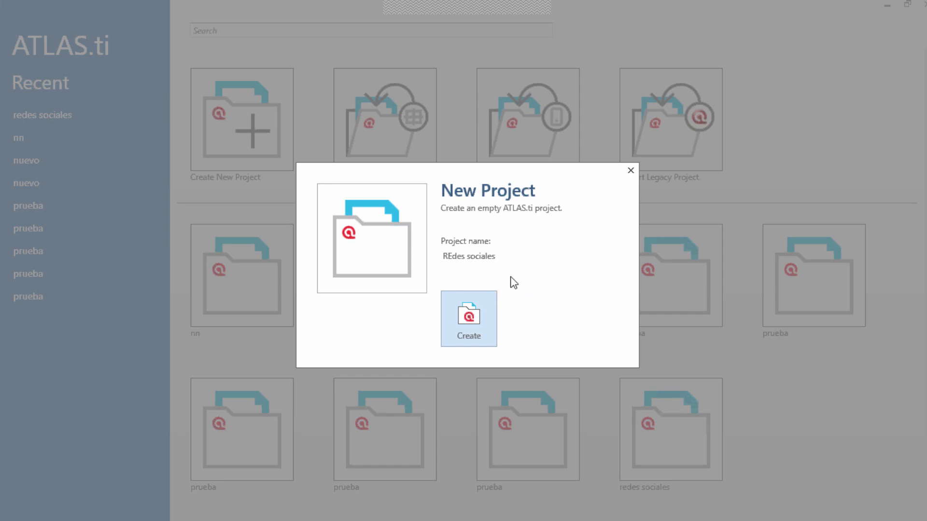
{"action": "key", "text": "Return"}
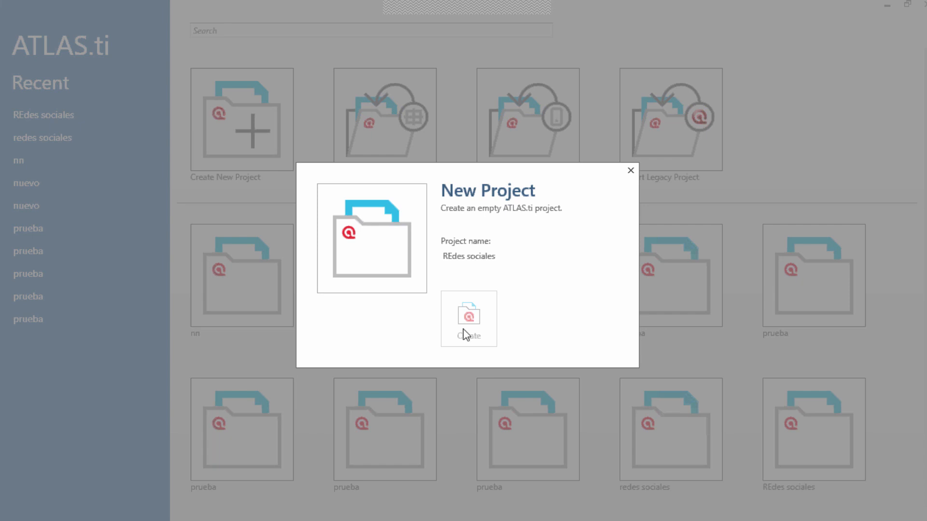
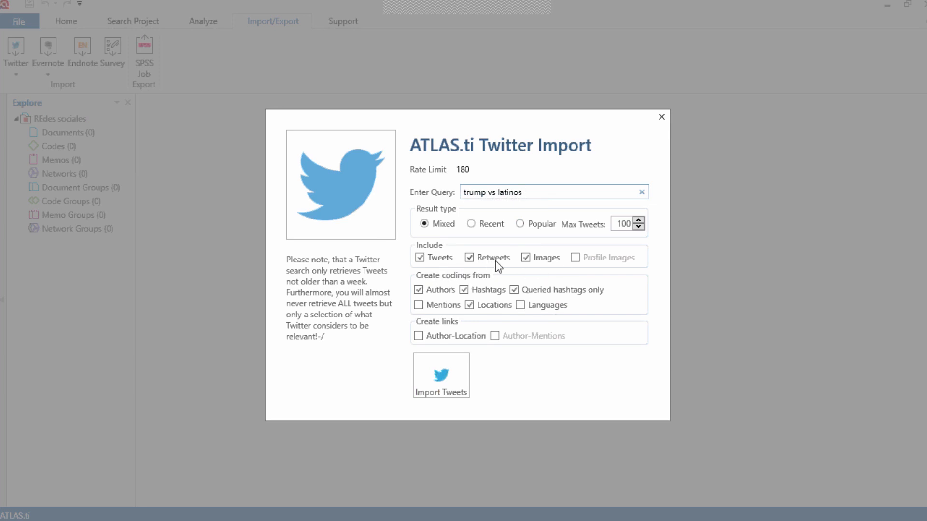
Step: Import up to 100 mixed tweets for the query "trump vs latinos", excluding retweets and creating codings from authors and locations
{"action": "left_click", "coordinate": [470, 258]}
{"action": "left_click", "coordinate": [419, 290]}
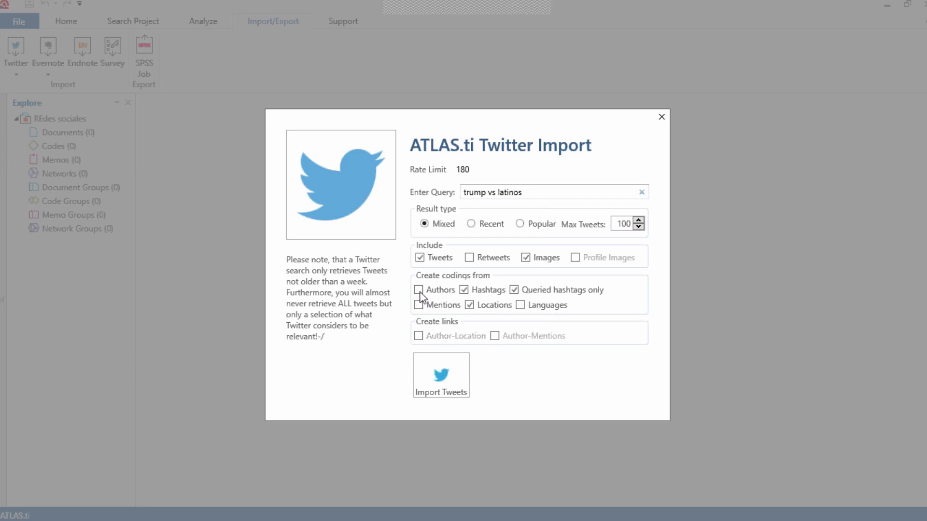
{"action": "left_click", "coordinate": [419, 291]}
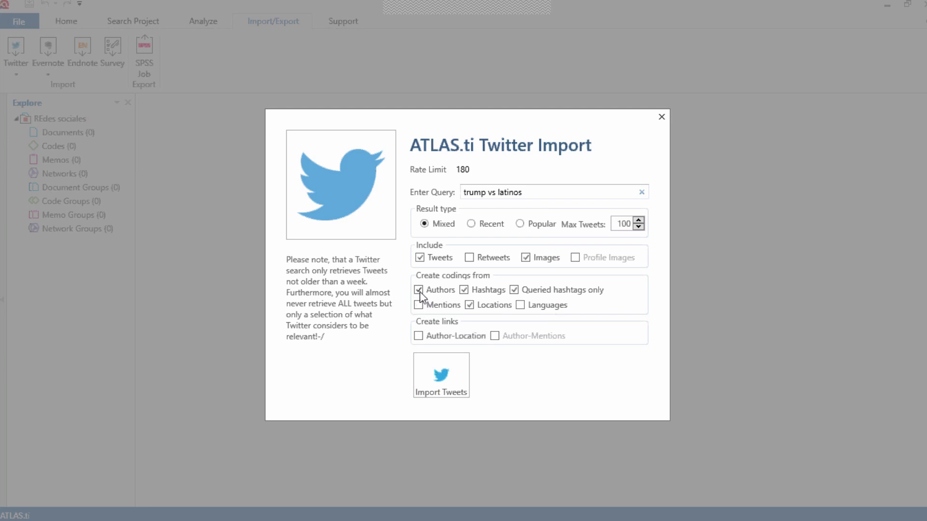
{"action": "left_click", "coordinate": [464, 293]}
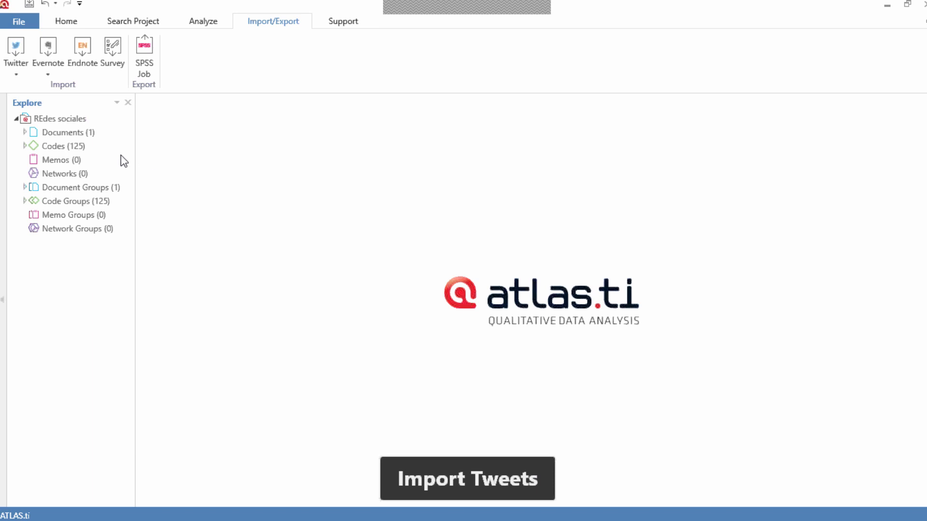
Step: Examine the generated codes in a widened project explorer and read through the imported tweets with their margin codings
{"action": "left_click", "coordinate": [63, 145]}
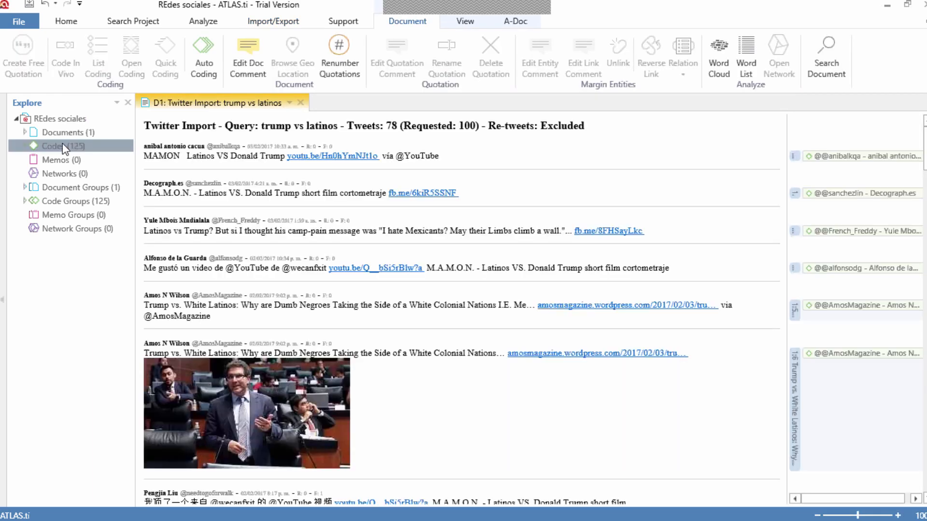
{"action": "left_click", "coordinate": [24, 145]}
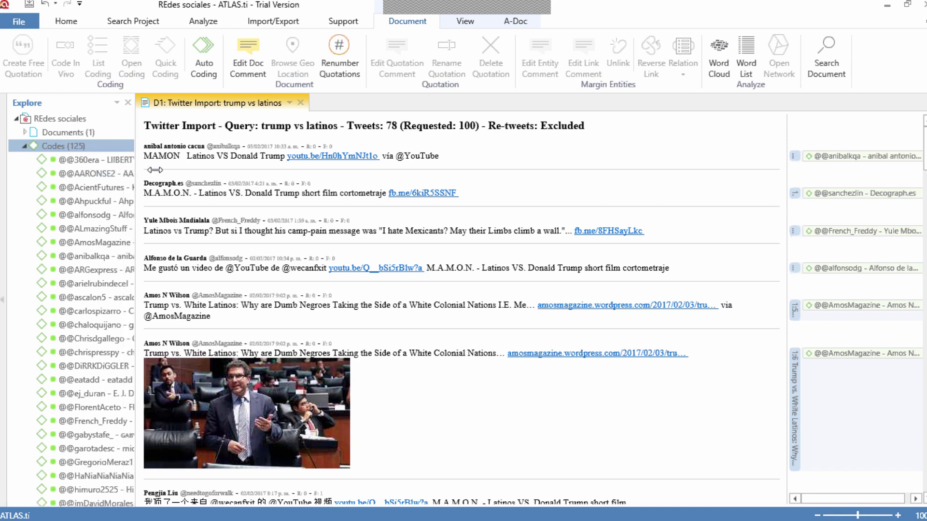
{"action": "left_click_drag", "start_coordinate": [155, 170], "coordinate": [213, 181]}
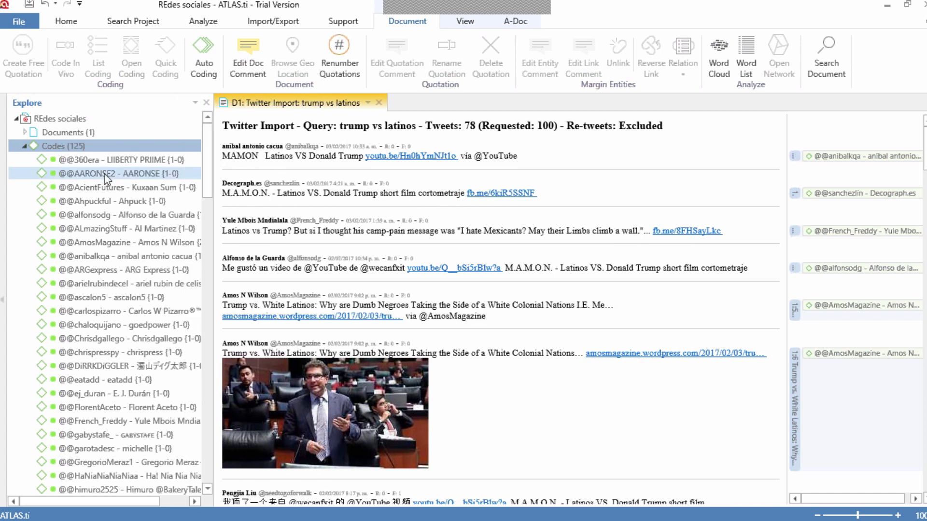
{"action": "left_click", "coordinate": [25, 145]}
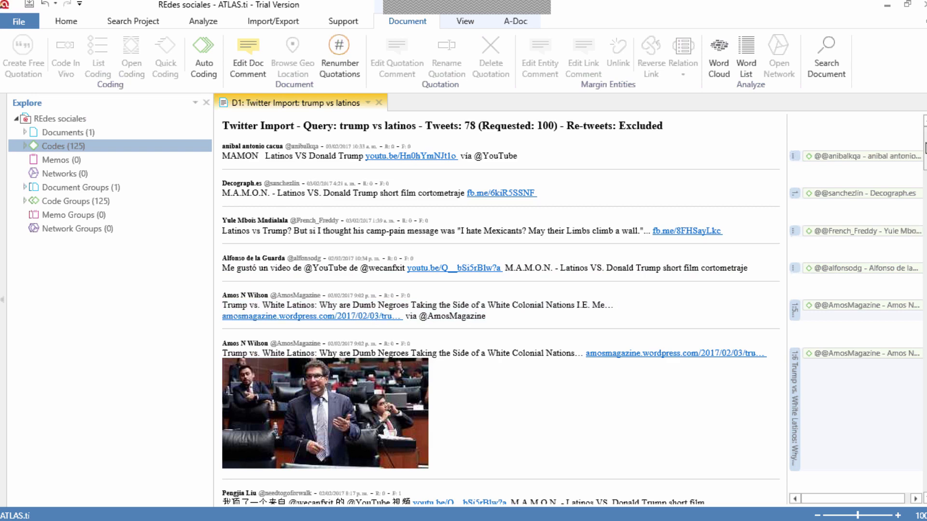
{"action": "scroll", "coordinate": [858, 305], "scroll_direction": "down", "scroll_amount": 1}
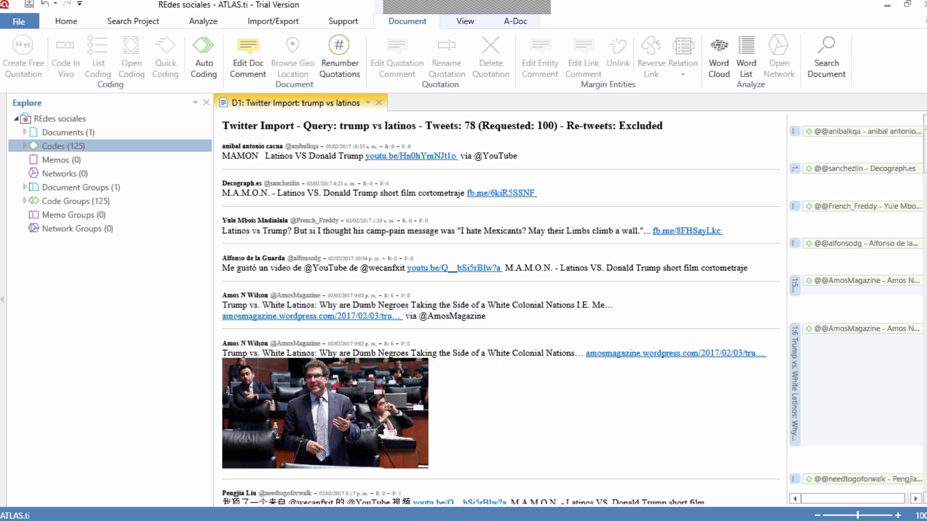
{"action": "scroll", "coordinate": [500, 309], "scroll_direction": "down", "scroll_amount": 15}
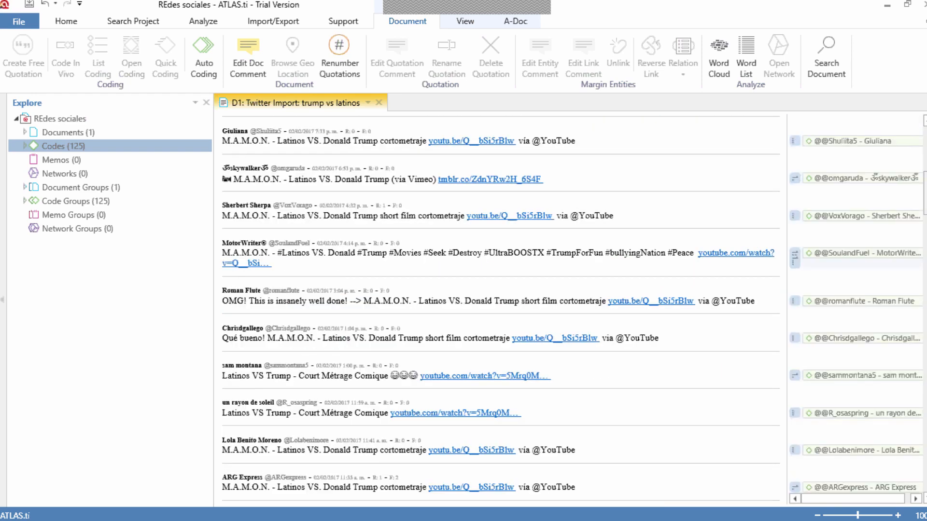
{"action": "scroll", "coordinate": [573, 182], "scroll_direction": "down", "scroll_amount": 5}
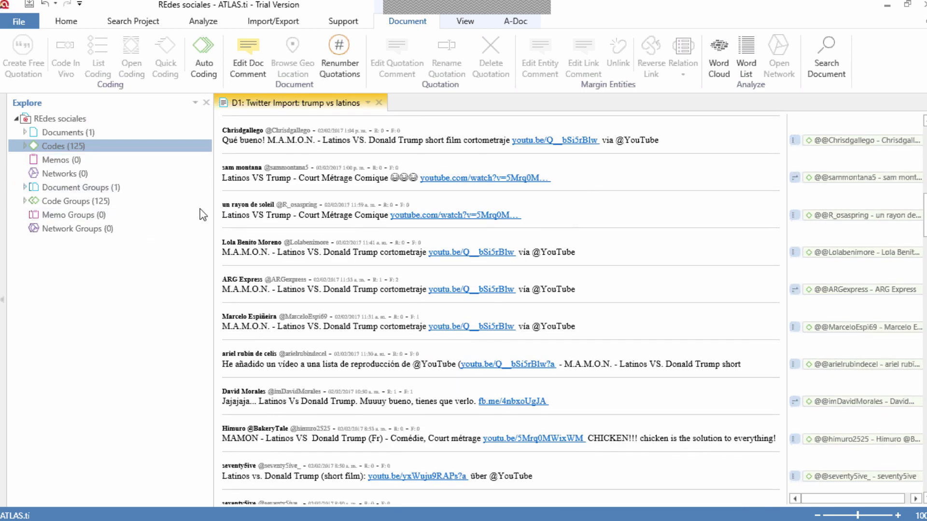
Step: Examine the author and Twitter location entries listed under Code Groups in the project explorer
{"action": "left_click", "coordinate": [24, 201]}
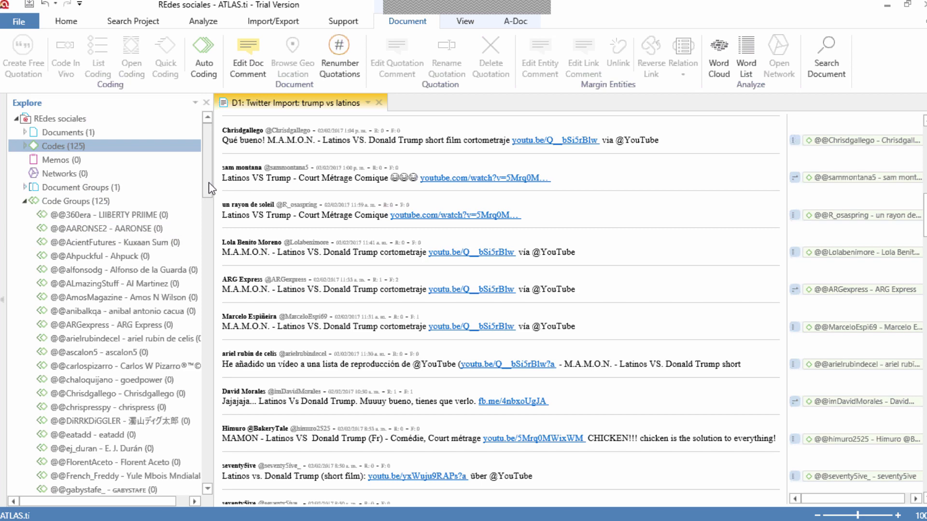
{"action": "scroll", "coordinate": [208, 240], "scroll_direction": "down", "scroll_amount": 2}
{"action": "scroll", "coordinate": [209, 238], "scroll_direction": "down", "scroll_amount": 20}
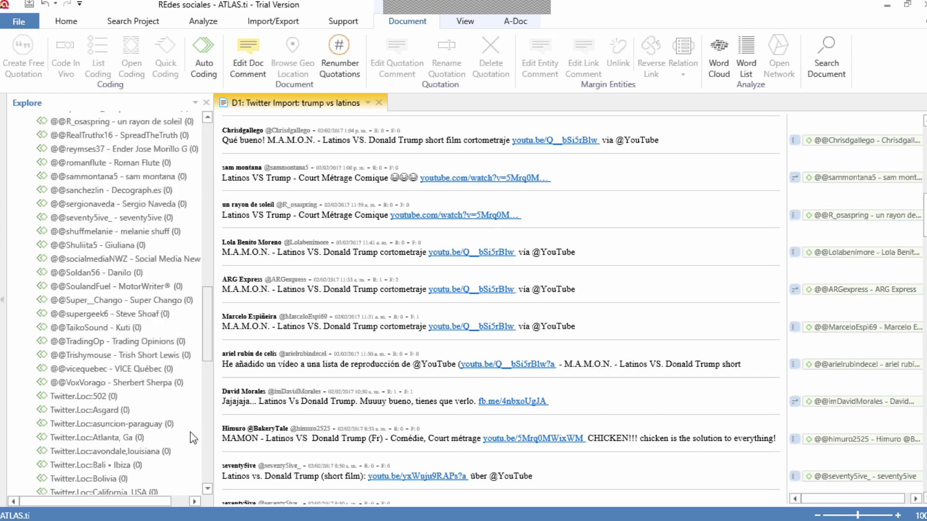
{"action": "scroll", "coordinate": [190, 436], "scroll_direction": "down", "scroll_amount": 4}
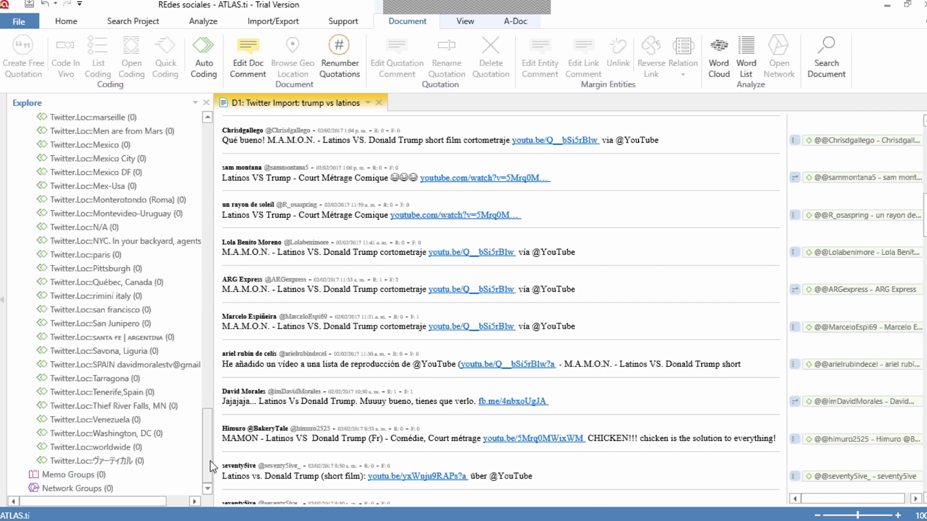
{"action": "left_click_drag", "start_coordinate": [210, 461], "coordinate": [195, 381]}
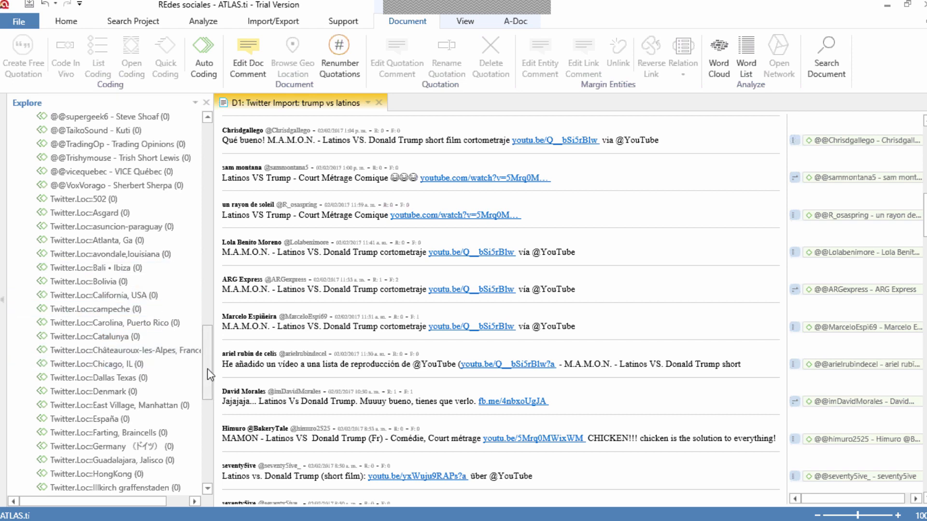
{"action": "scroll", "coordinate": [207, 377], "scroll_direction": "down", "scroll_amount": 2}
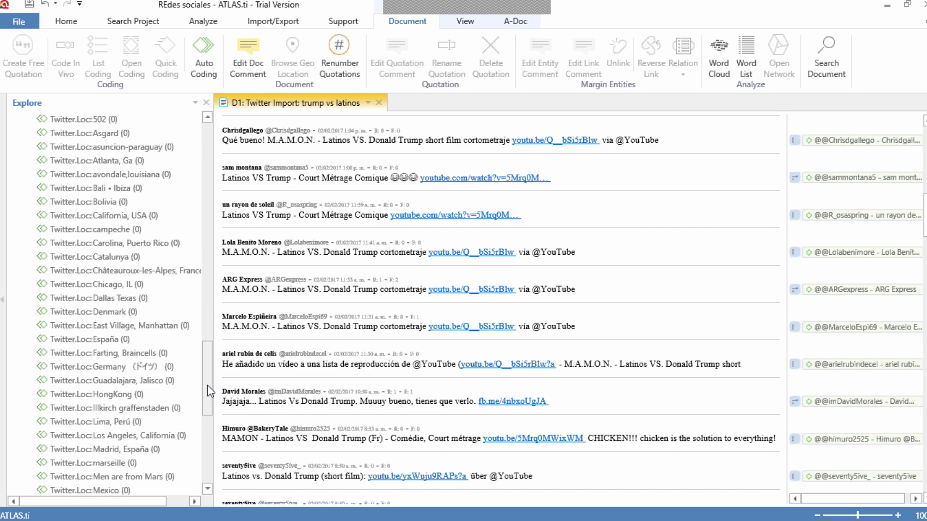
{"action": "scroll", "coordinate": [207, 420], "scroll_direction": "down", "scroll_amount": 3}
{"action": "scroll", "coordinate": [206, 422], "scroll_direction": "down", "scroll_amount": 5}
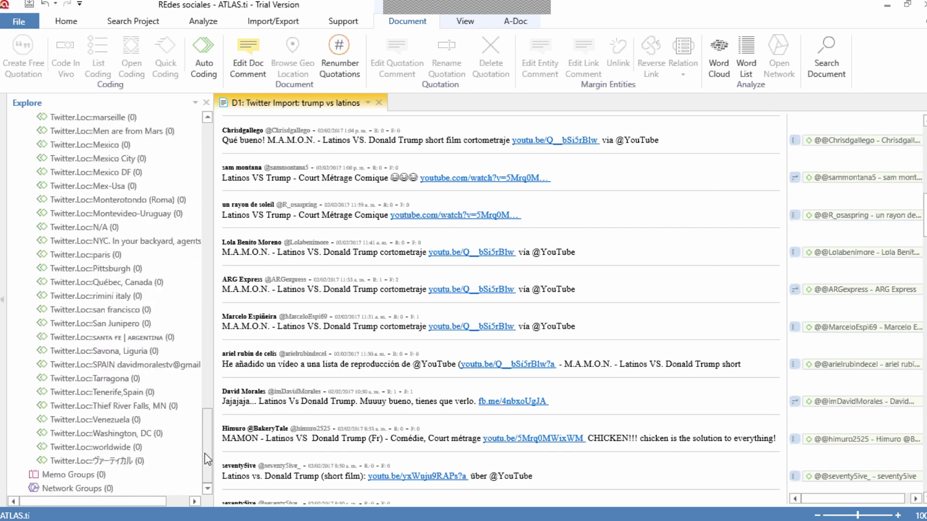
{"action": "scroll", "coordinate": [204, 437], "scroll_direction": "up", "scroll_amount": 2}
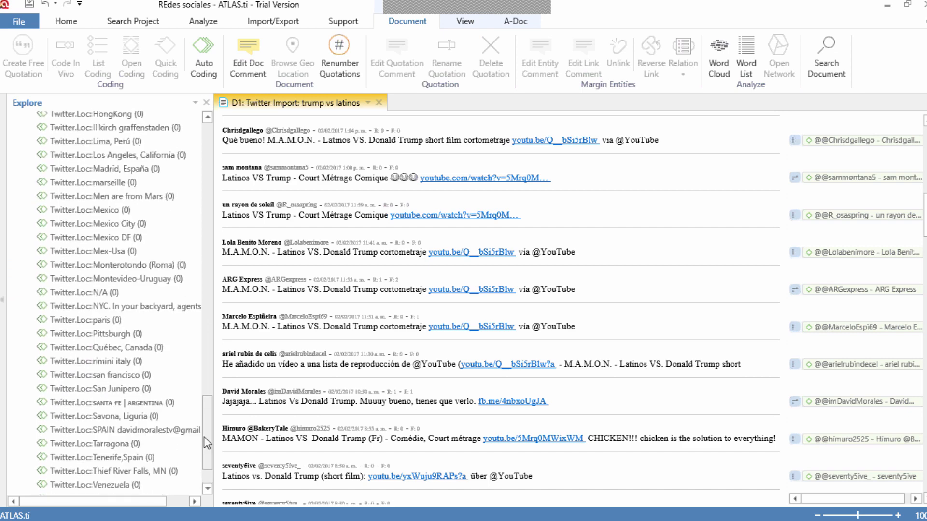
{"action": "scroll", "coordinate": [204, 444], "scroll_direction": "down", "scroll_amount": 1}
{"action": "scroll", "coordinate": [204, 444], "scroll_direction": "down", "scroll_amount": 1}
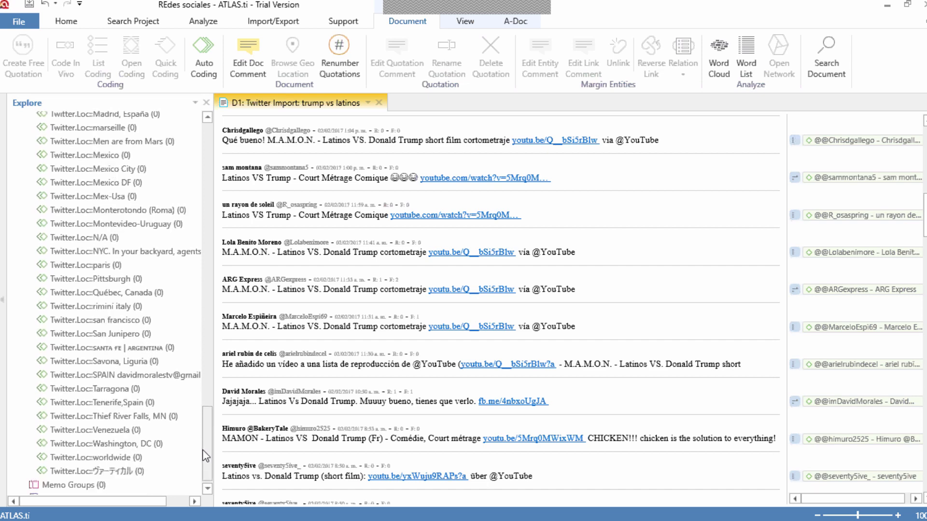
{"action": "left_click_drag", "start_coordinate": [203, 450], "coordinate": [193, 360]}
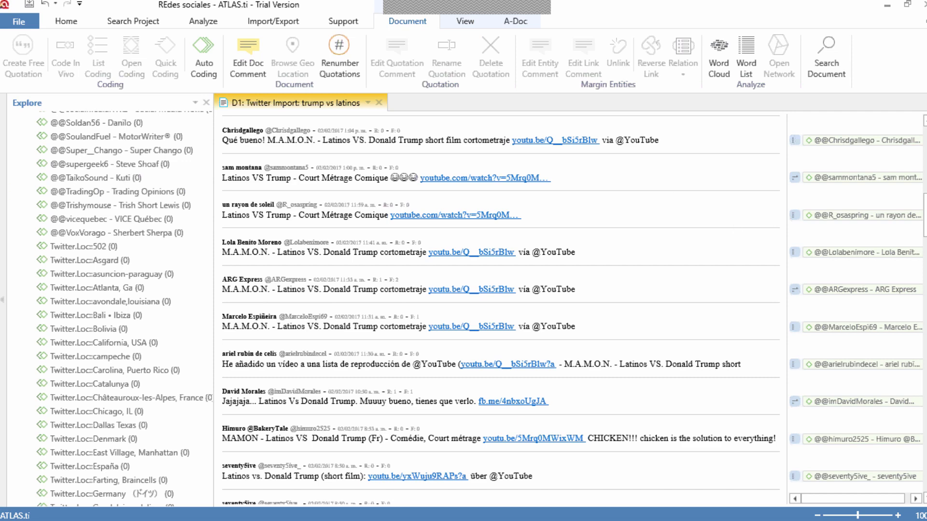
Step: Select the passage from "But si I thought" to "Mexicants" in the third tweet of the imported document
{"action": "scroll", "coordinate": [855, 308], "scroll_direction": "up", "scroll_amount": 1}
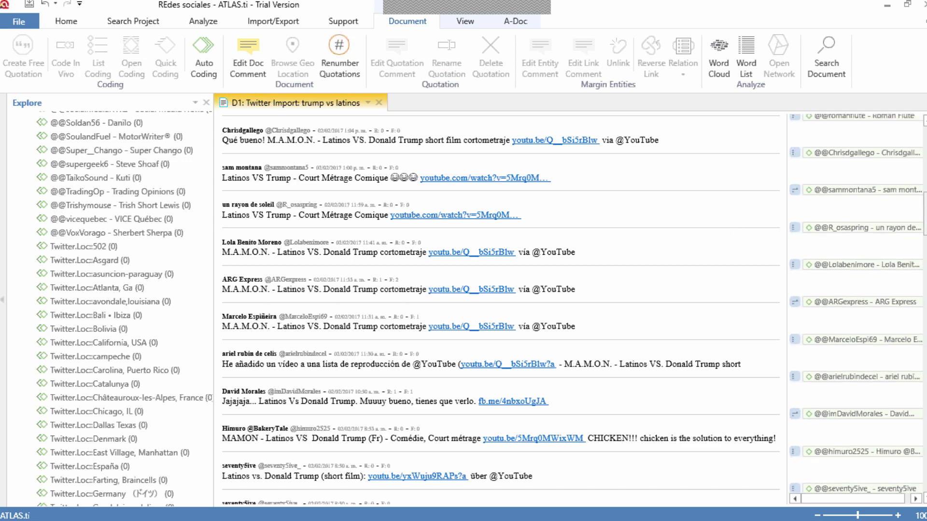
{"action": "scroll", "coordinate": [499, 308], "scroll_direction": "up", "scroll_amount": 5}
{"action": "scroll", "coordinate": [770, 218], "scroll_direction": "up", "scroll_amount": 5}
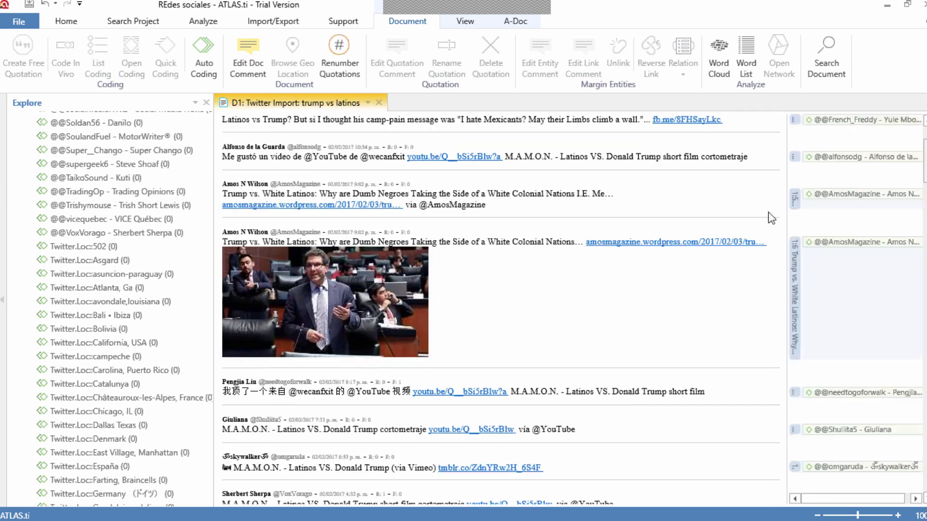
{"action": "scroll", "coordinate": [770, 218], "scroll_direction": "up", "scroll_amount": 3}
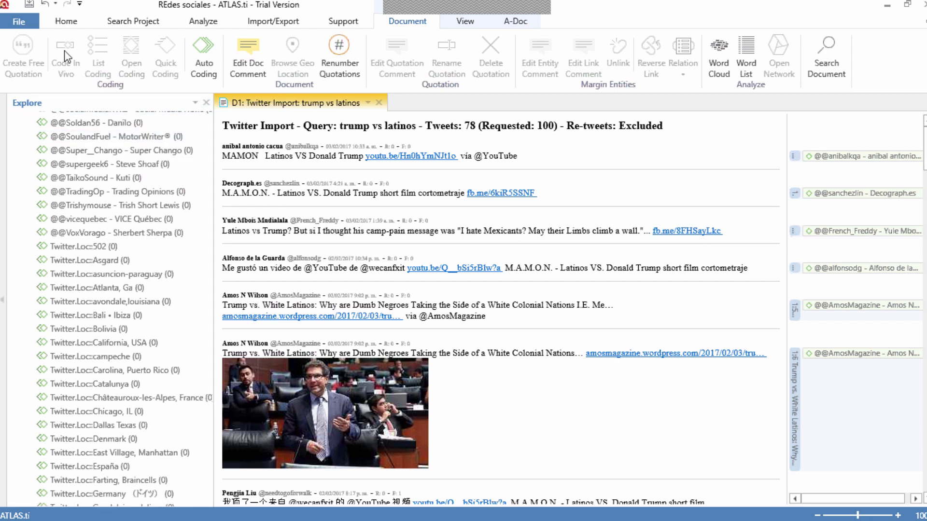
{"action": "left_click", "coordinate": [68, 24]}
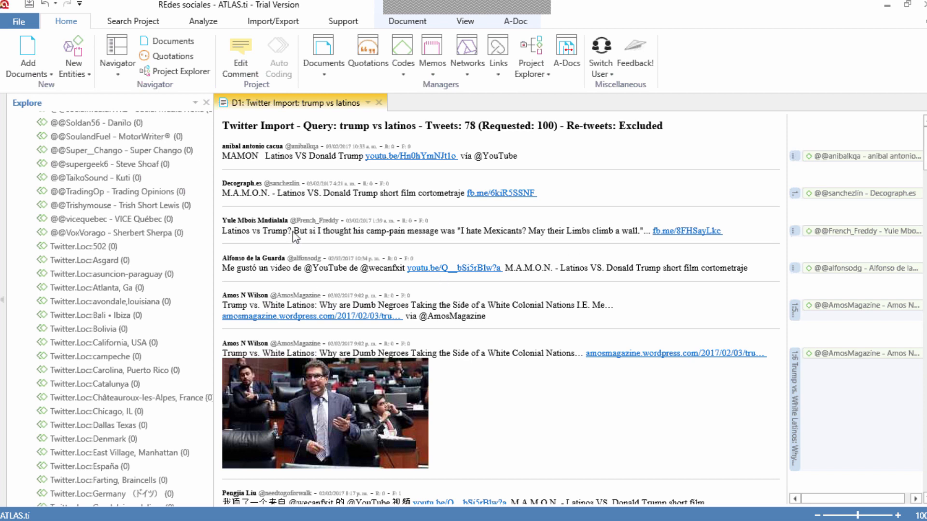
{"action": "left_click_drag", "start_coordinate": [293, 232], "coordinate": [514, 228]}
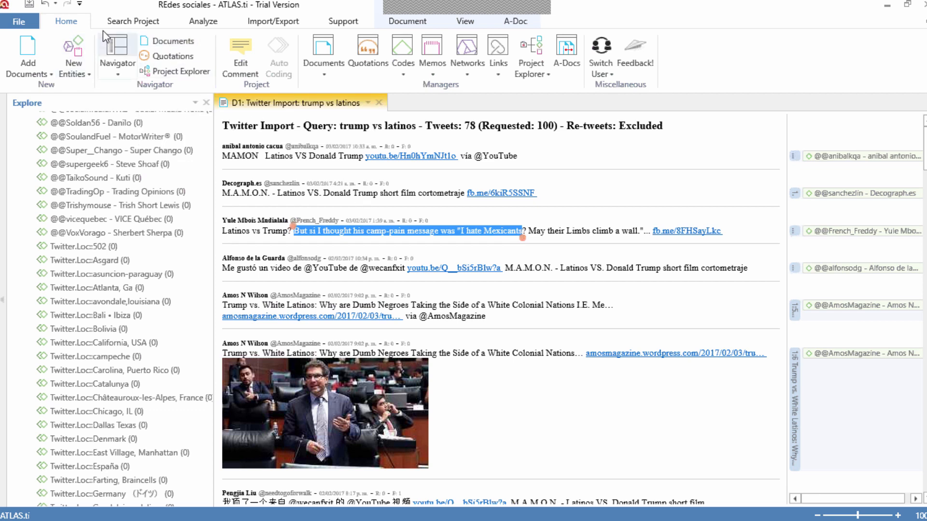
Step: Display the list of the project's quotations beside the imported tweet document
{"action": "left_click", "coordinate": [194, 22]}
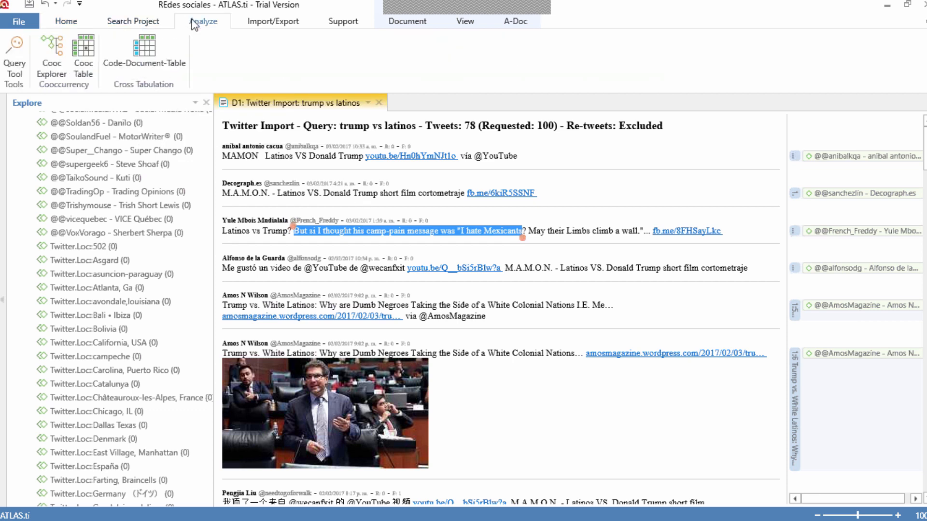
{"action": "left_click", "coordinate": [68, 24]}
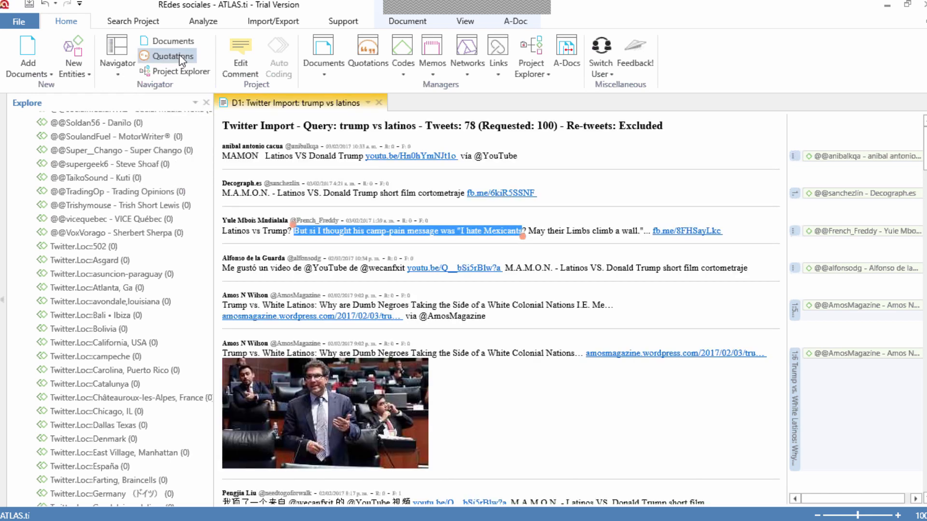
{"action": "left_click", "coordinate": [179, 57]}
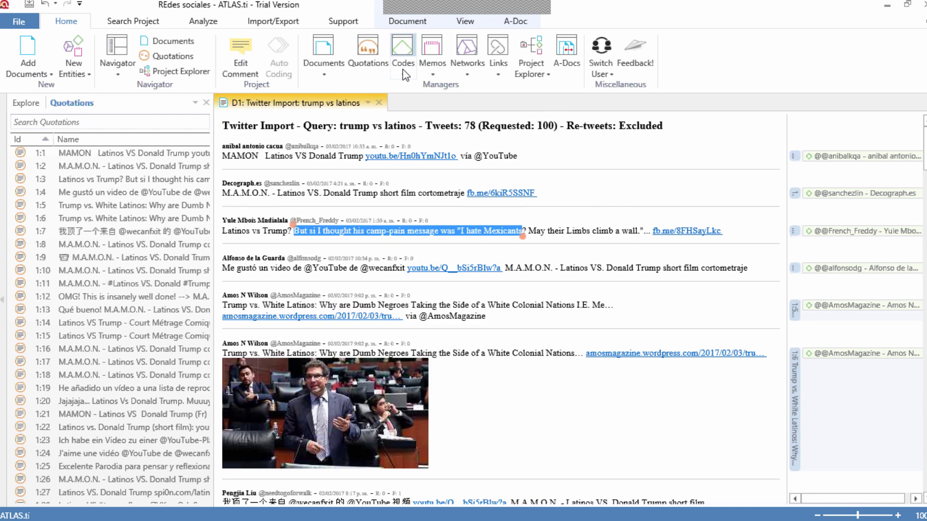
Step: Review the imported codes and code groups in an enlarged, repositioned Code Manager, and minimize it
{"action": "left_click", "coordinate": [402, 46]}
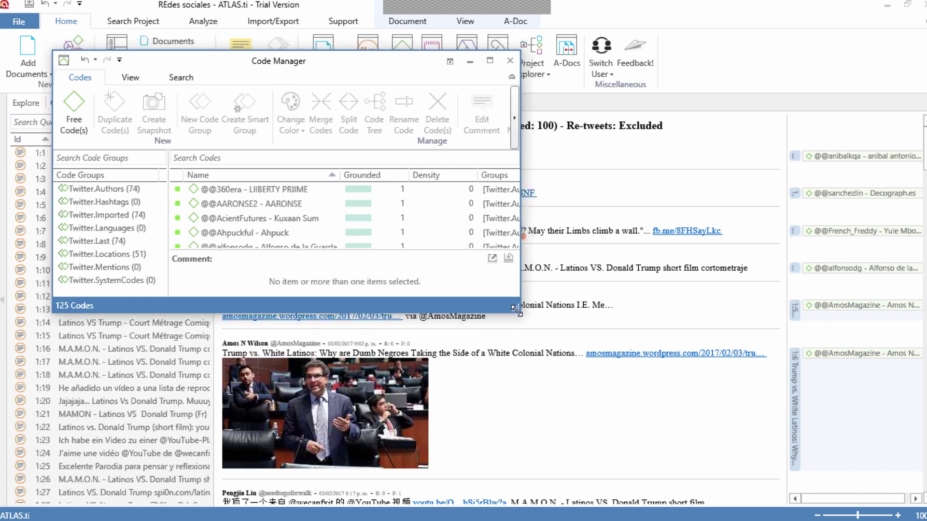
{"action": "left_click_drag", "start_coordinate": [542, 345], "coordinate": [559, 363]}
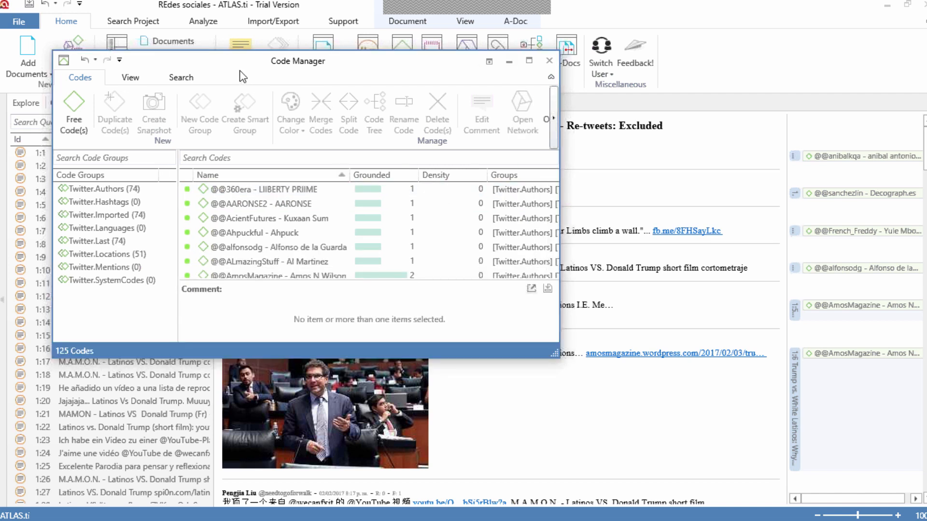
{"action": "mouse_move", "coordinate": [250, 71]}
{"action": "left_mouse_down"}
{"action": "mouse_move", "coordinate": [325, 109]}
{"action": "mouse_move", "coordinate": [377, 154]}
{"action": "mouse_move", "coordinate": [367, 106]}
{"action": "left_mouse_up"}
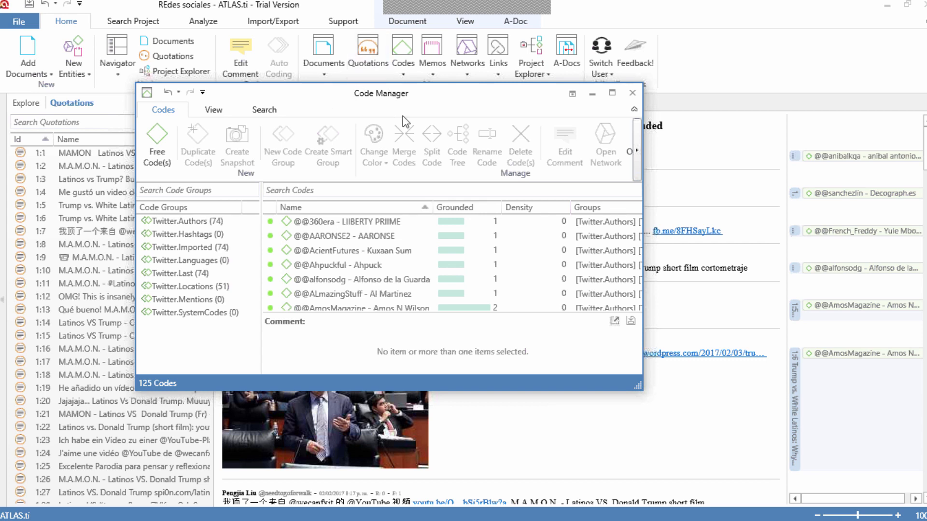
{"action": "right_click", "coordinate": [437, 107]}
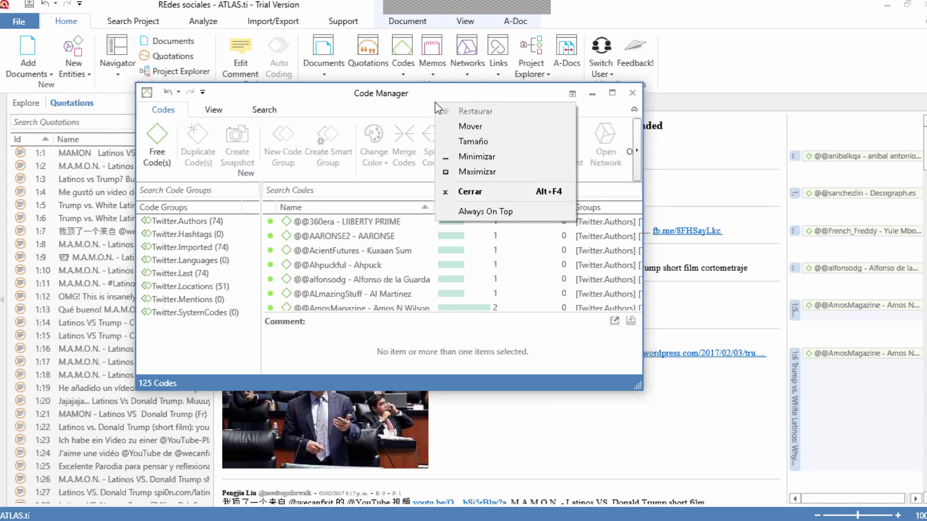
{"action": "right_click", "coordinate": [473, 188]}
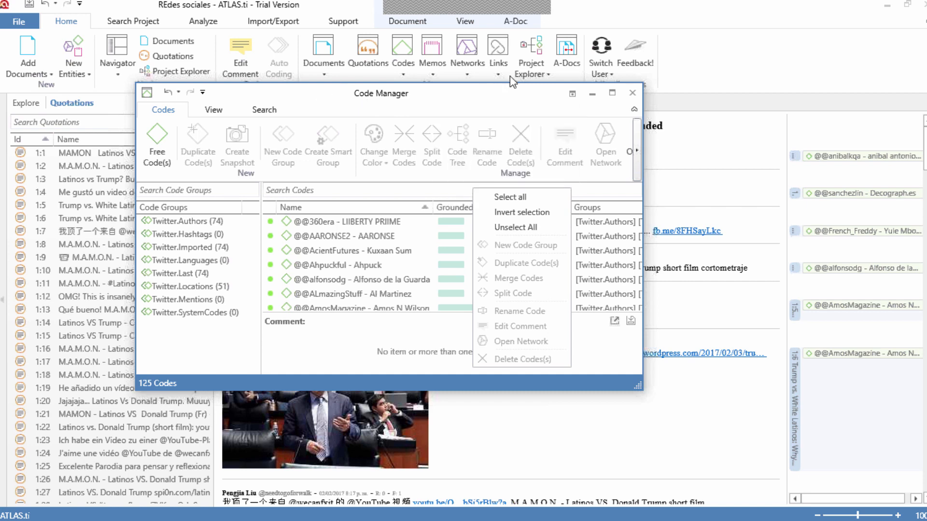
{"action": "left_click", "coordinate": [591, 93]}
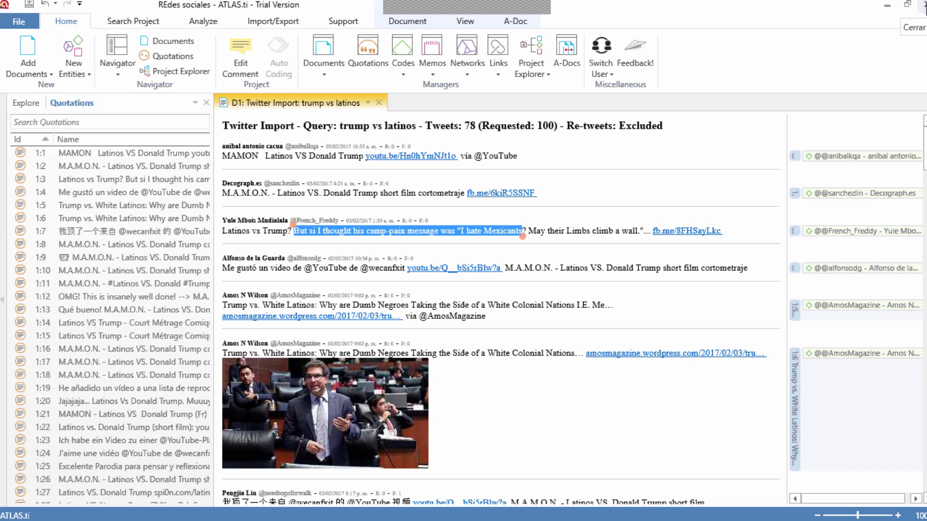
Step: Return to the ATLAS.ti project from the desktop and bring back the project explorer tree in place of the quotations list
{"action": "left_click", "coordinate": [888, 7]}
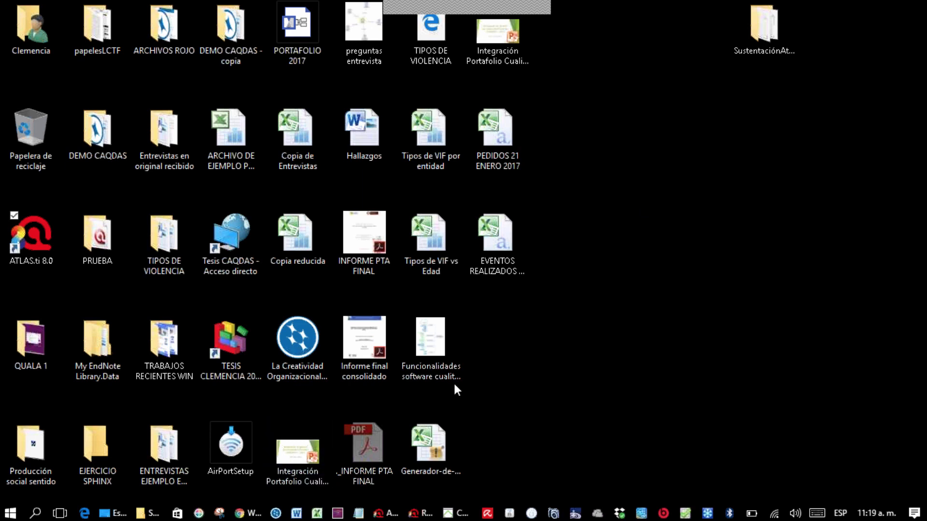
{"action": "key", "text": "alt+Tab"}
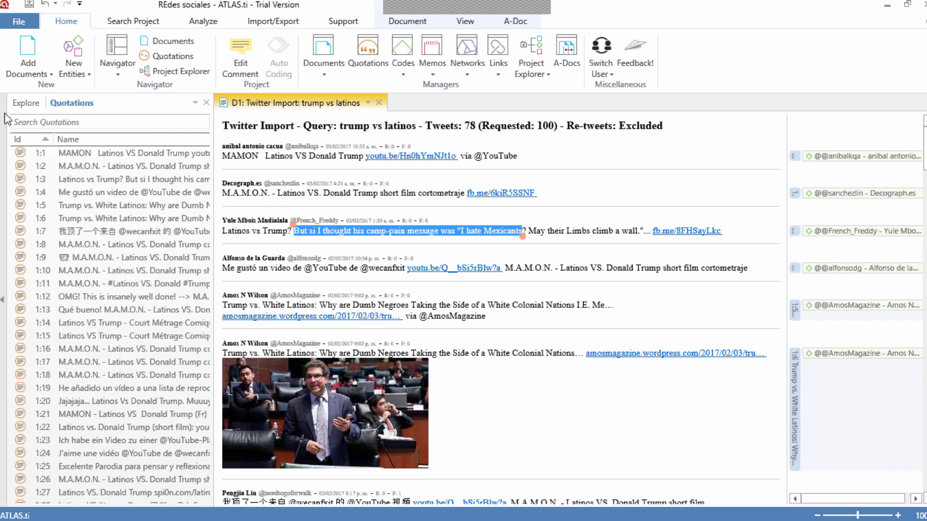
{"action": "left_click", "coordinate": [30, 103]}
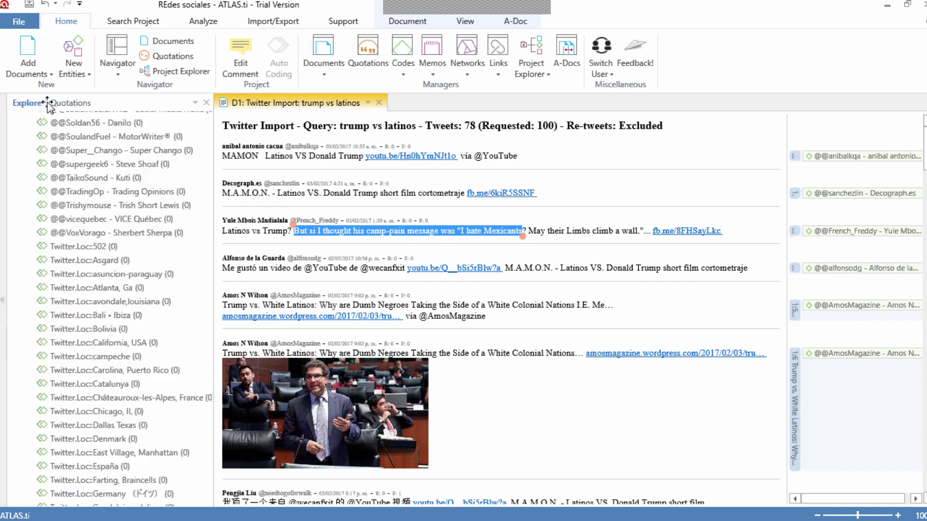
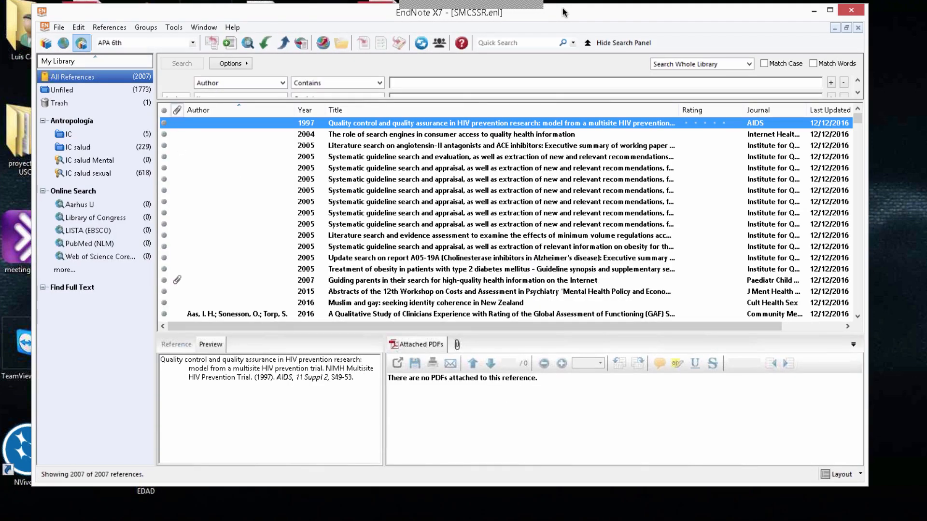
Step: Maximize the reference library window and look through the list of available online search connections without choosing one
{"action": "left_click", "coordinate": [177, 110]}
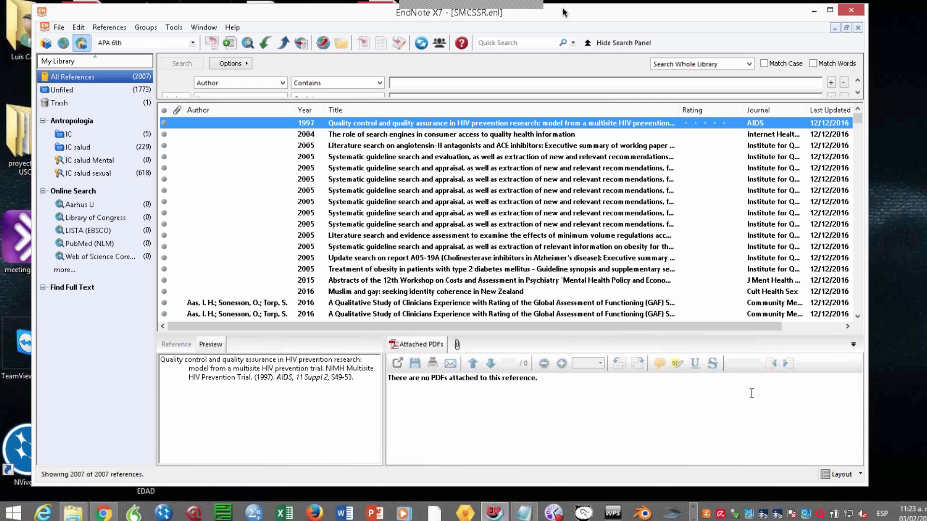
{"action": "left_click", "coordinate": [827, 12]}
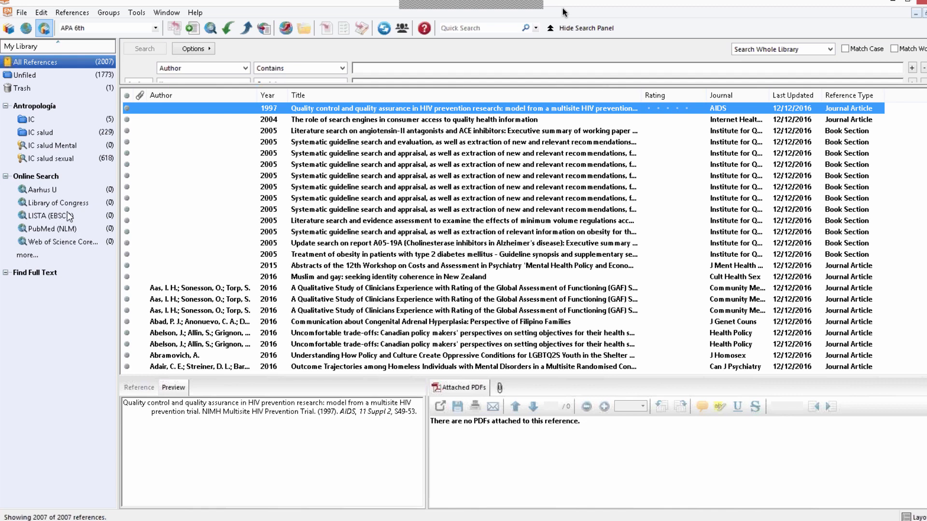
{"action": "left_click", "coordinate": [27, 255]}
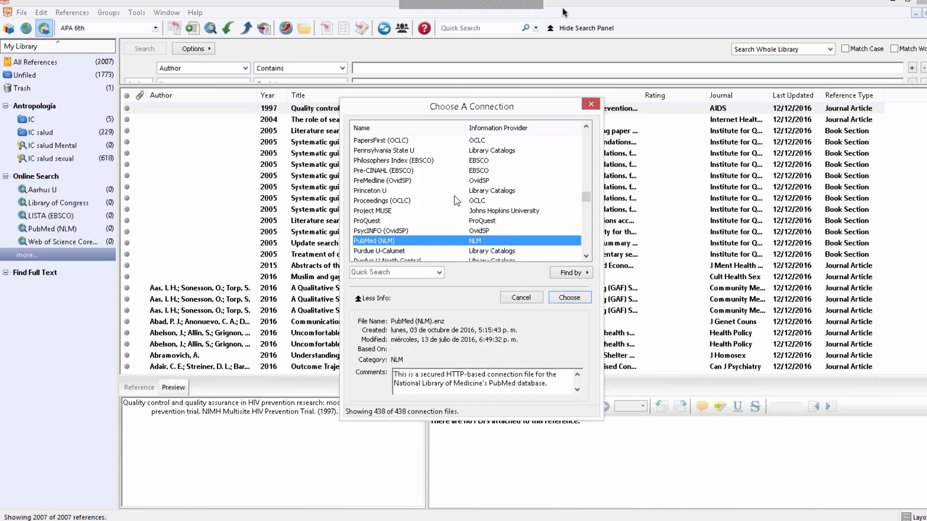
{"action": "left_click_drag", "start_coordinate": [589, 196], "coordinate": [587, 132]}
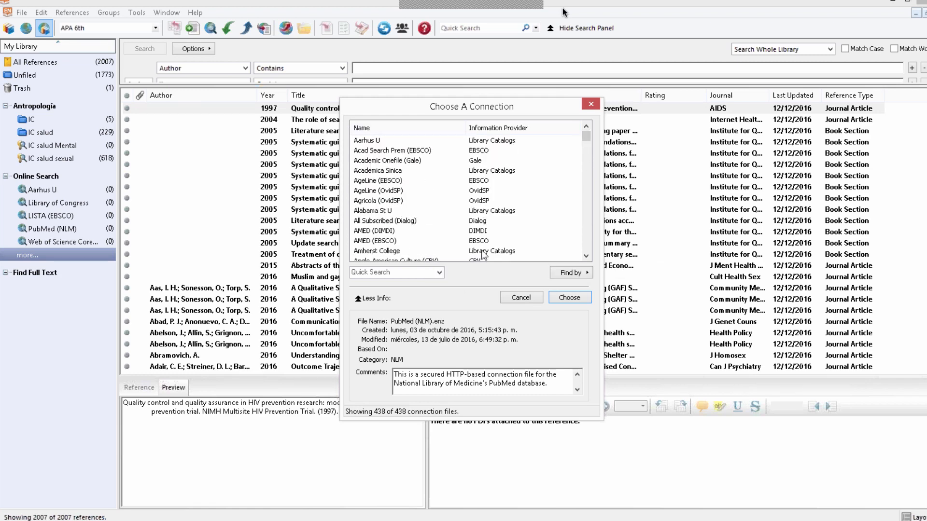
{"action": "left_click", "coordinate": [523, 298]}
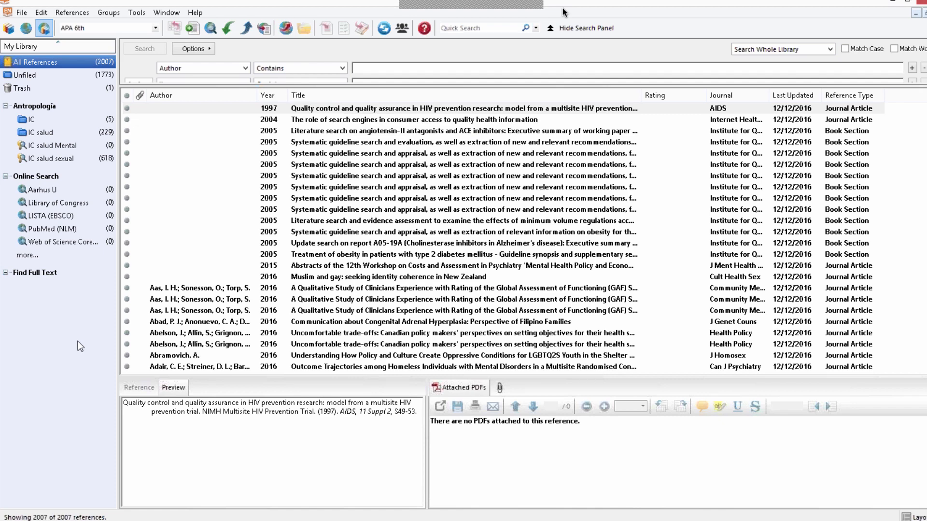
Step: Display the references of the IC group, followed by those of the IC salud group
{"action": "left_click", "coordinate": [45, 120]}
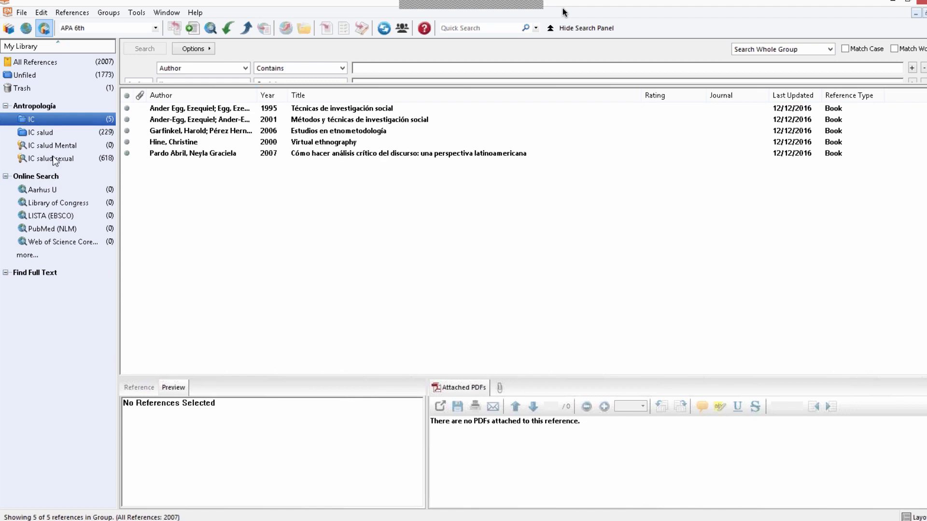
{"action": "left_click", "coordinate": [49, 134]}
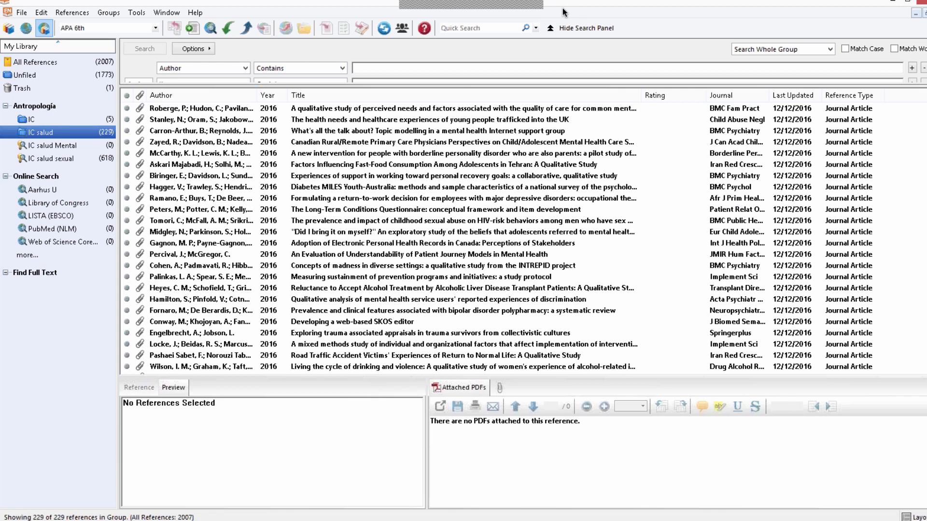
{"action": "mouse_move", "coordinate": [926, 104]}
{"action": "left_mouse_down"}
{"action": "mouse_move", "coordinate": [926, 118]}
{"action": "mouse_move", "coordinate": [925, 92]}
{"action": "left_mouse_up"}
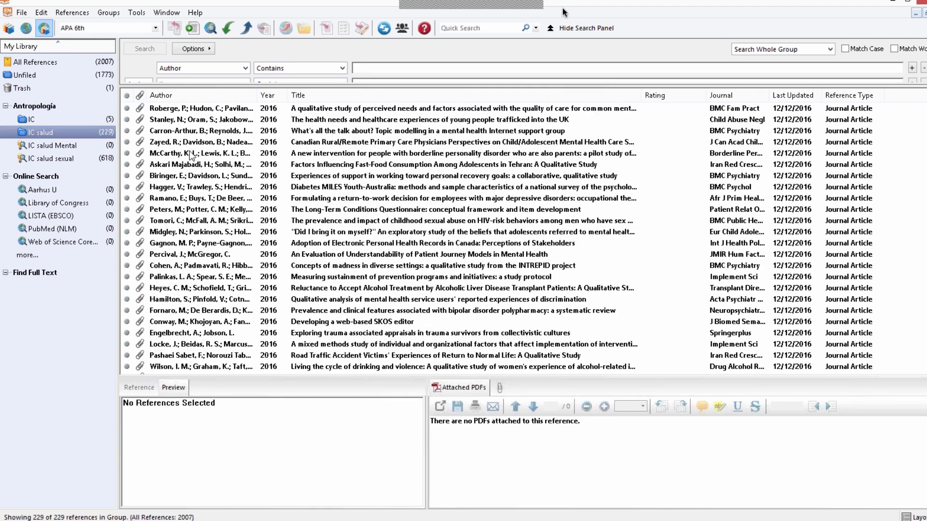
Step: Select the first six references of the IC salud group and enlarge the citation and PDF preview area
{"action": "left_click", "coordinate": [200, 111]}
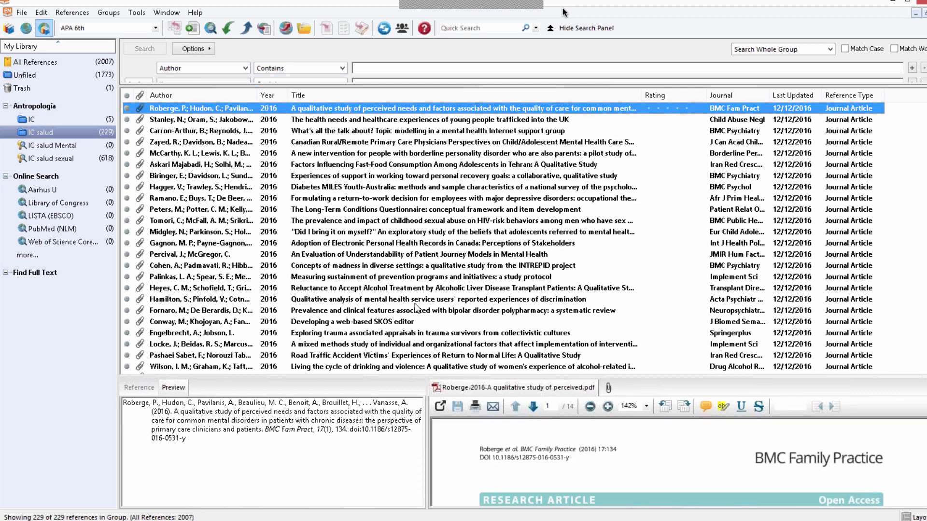
{"action": "key", "text": "shift+Down"}
{"action": "key", "text": "shift+Down"}
{"action": "key", "text": "shift+Down"}
{"action": "key", "text": "shift+Down"}
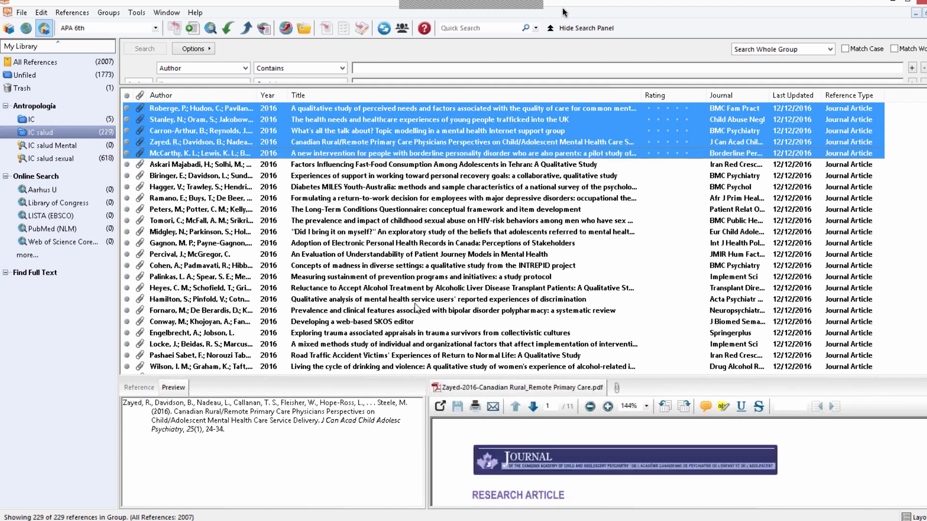
{"action": "key", "text": "shift+Down"}
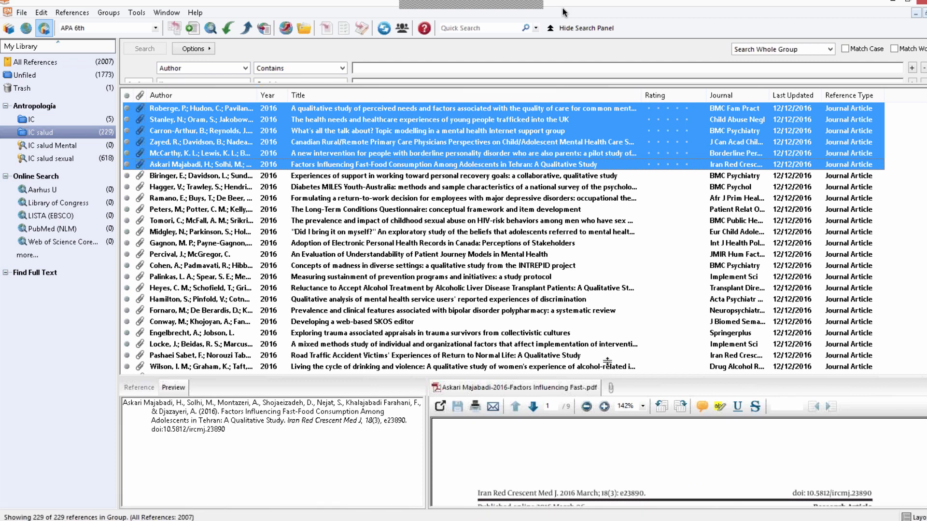
{"action": "left_click_drag", "start_coordinate": [607, 361], "coordinate": [581, 224]}
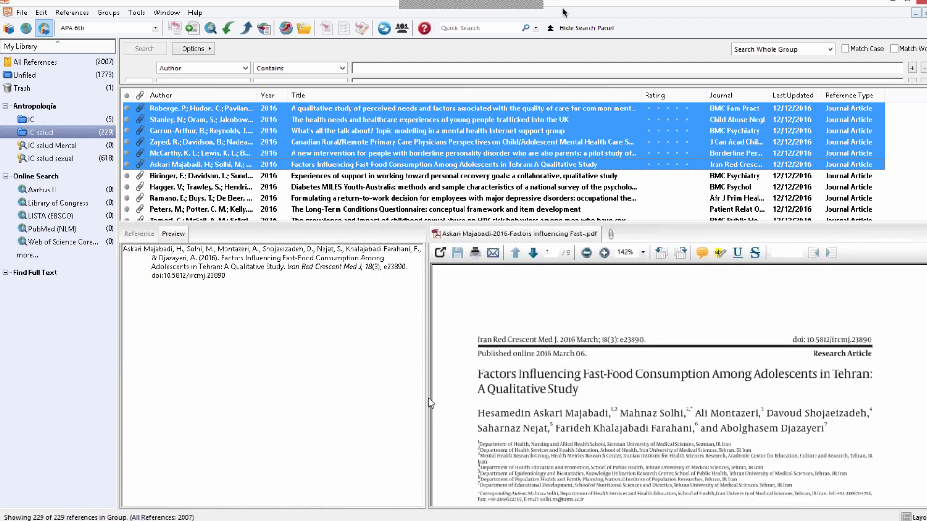
Step: Preview the fast-food consumption article's citation in the Vancouver and IEEE output styles, and return to APA 6th
{"action": "left_click_drag", "start_coordinate": [233, 278], "coordinate": [132, 238]}
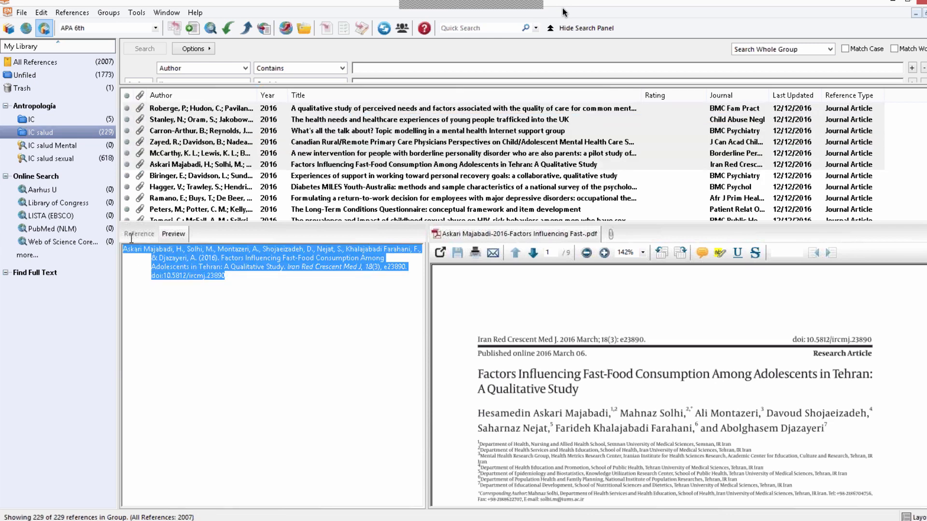
{"action": "left_click", "coordinate": [151, 29]}
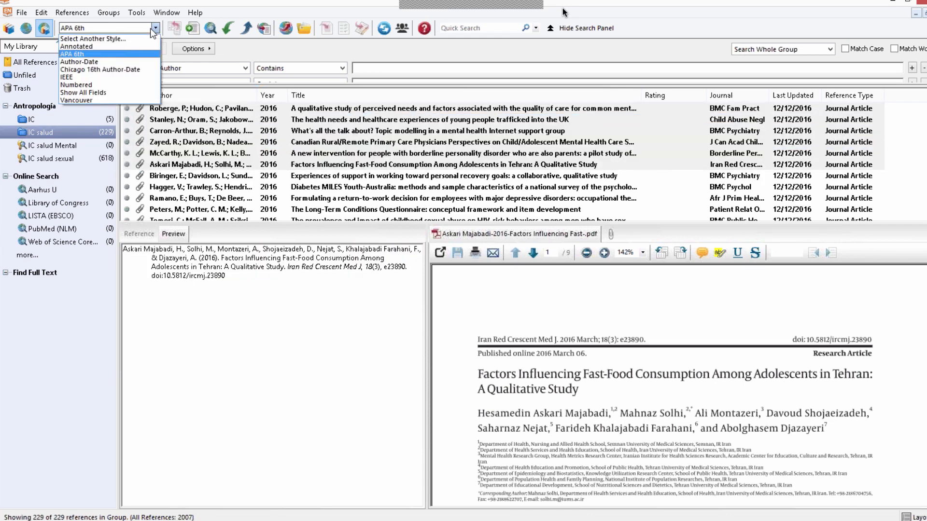
{"action": "left_click", "coordinate": [115, 100]}
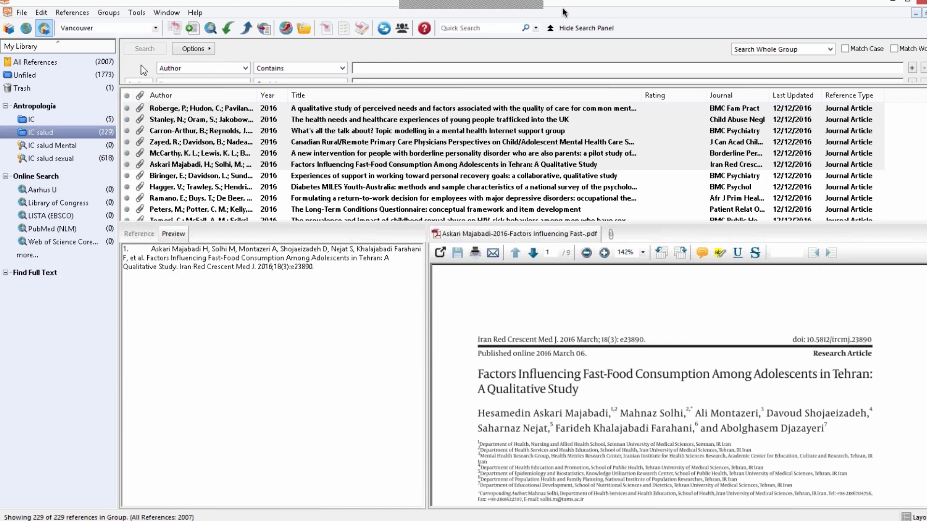
{"action": "left_click", "coordinate": [155, 29]}
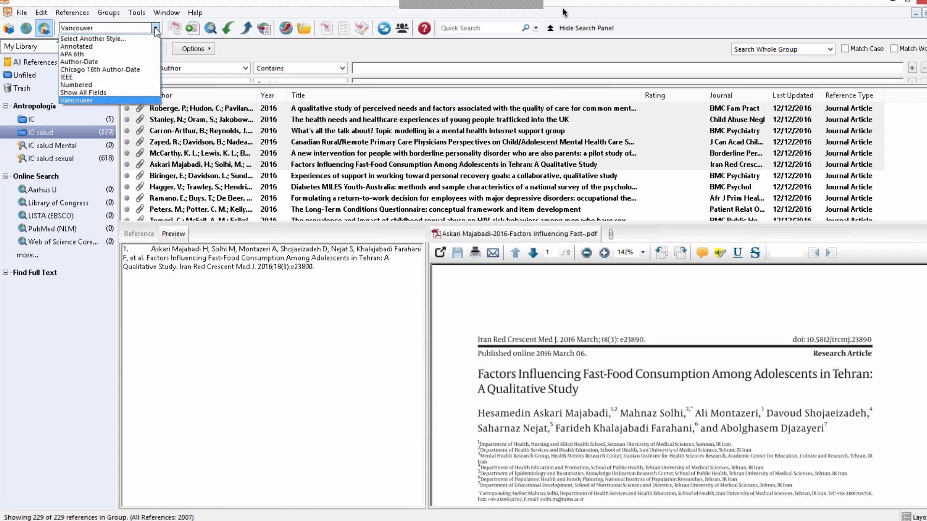
{"action": "left_click", "coordinate": [102, 80]}
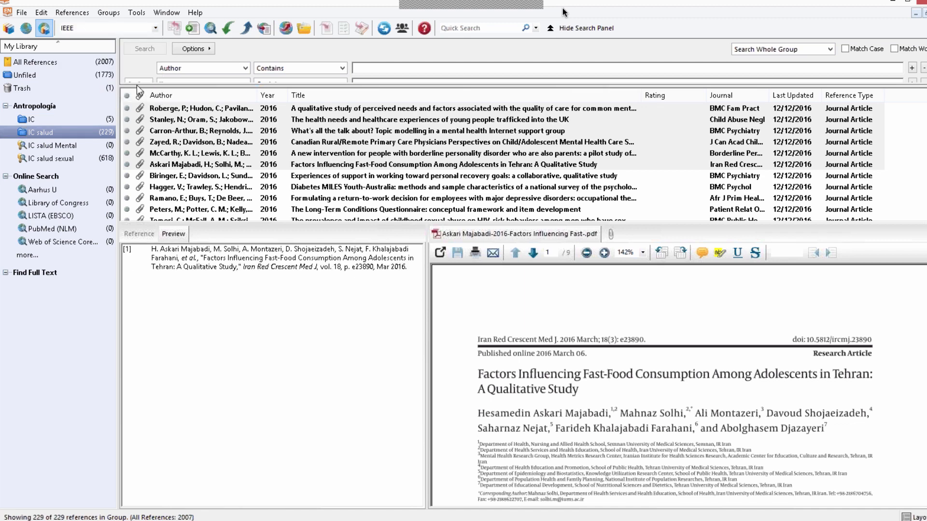
{"action": "left_click", "coordinate": [155, 28]}
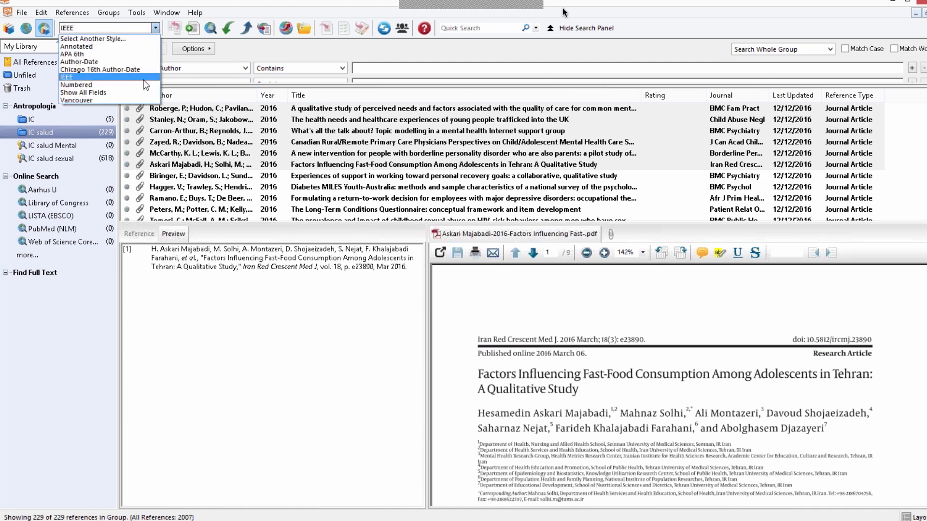
{"action": "left_click", "coordinate": [99, 55]}
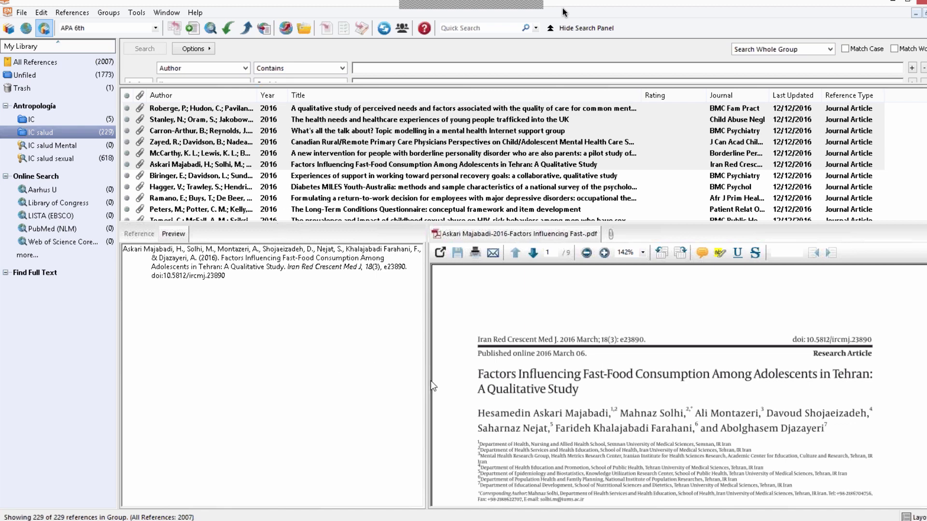
Step: Widen the attached PDF preview and reselect the first six references of the IC salud group
{"action": "left_click_drag", "start_coordinate": [425, 387], "coordinate": [338, 394]}
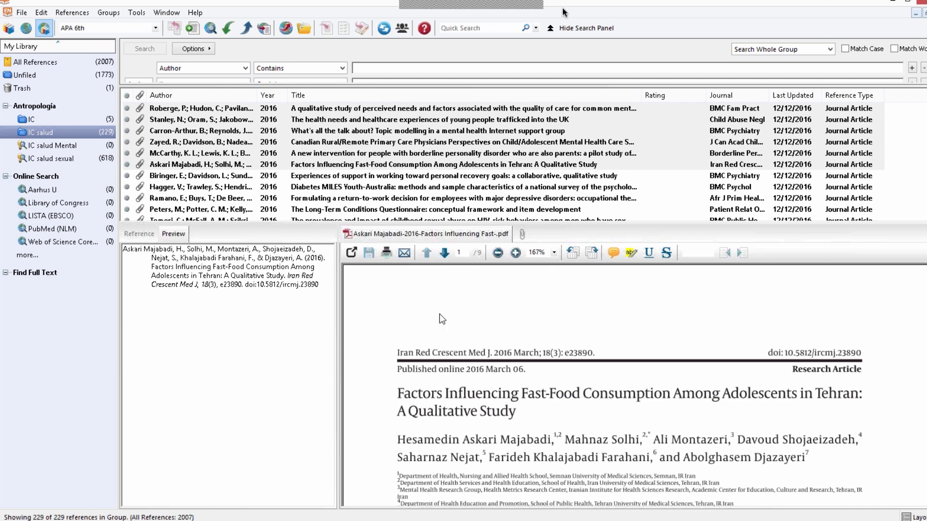
{"action": "left_click", "coordinate": [185, 110]}
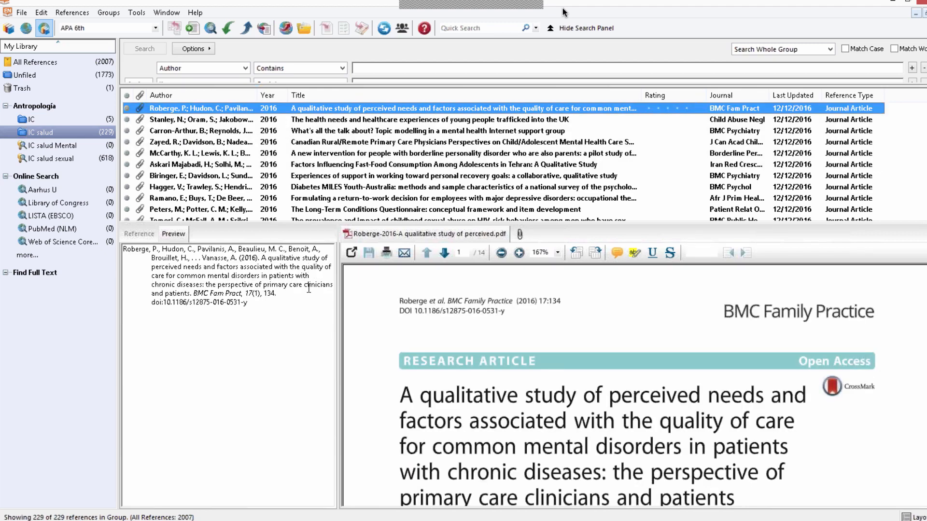
{"action": "key", "text": "shift+Down"}
{"action": "key", "text": "shift+Down"}
{"action": "key", "text": "shift+Down"}
{"action": "key", "text": "shift+Down"}
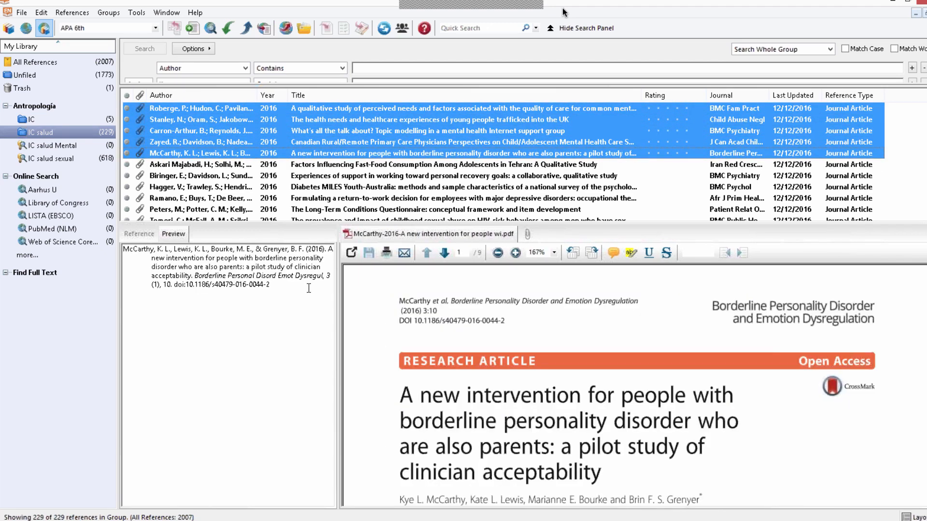
{"action": "key", "text": "shift+Down"}
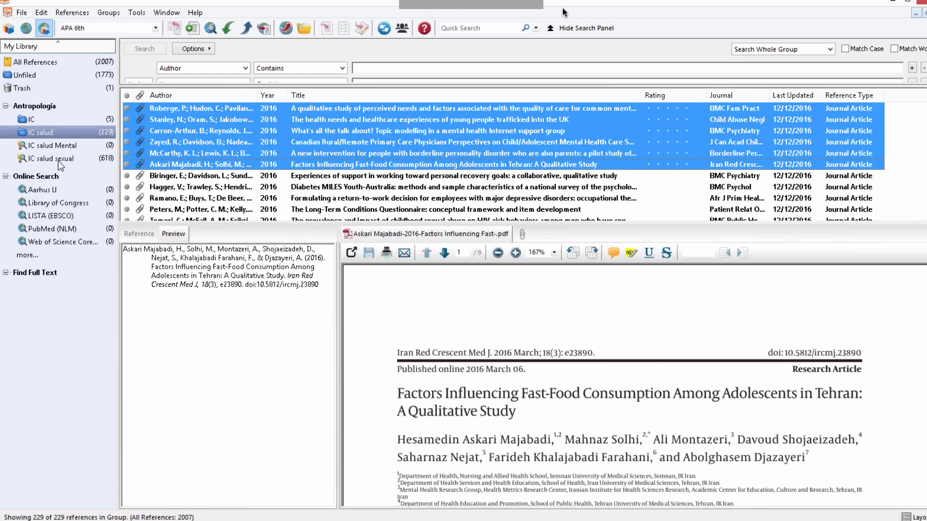
Step: Export the selected references in APA 6th style to the desktop as the HTML file SSR.htm
{"action": "left_click", "coordinate": [22, 14]}
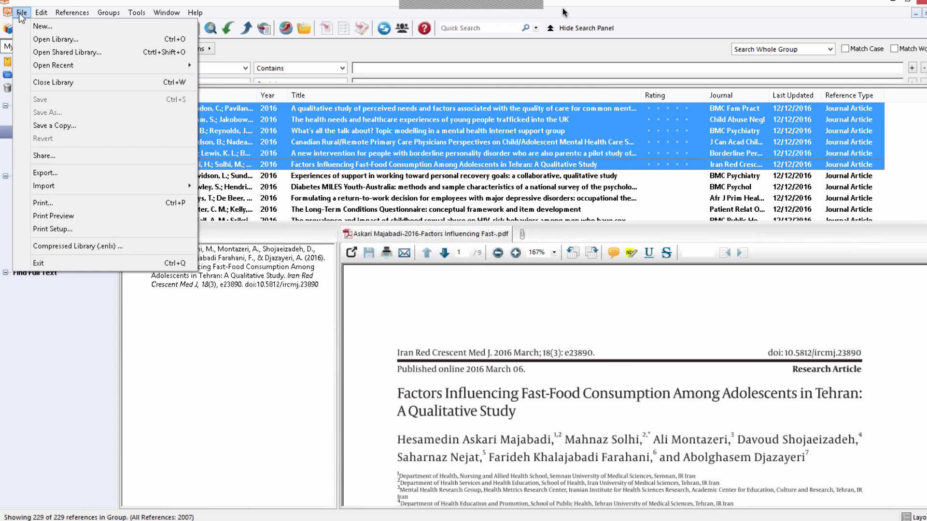
{"action": "left_click", "coordinate": [52, 174]}
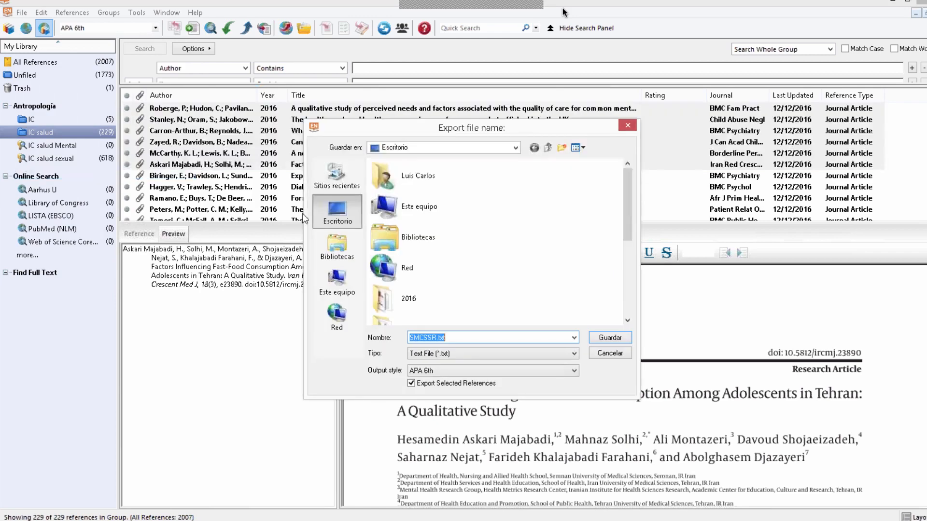
{"action": "left_click", "coordinate": [491, 351]}
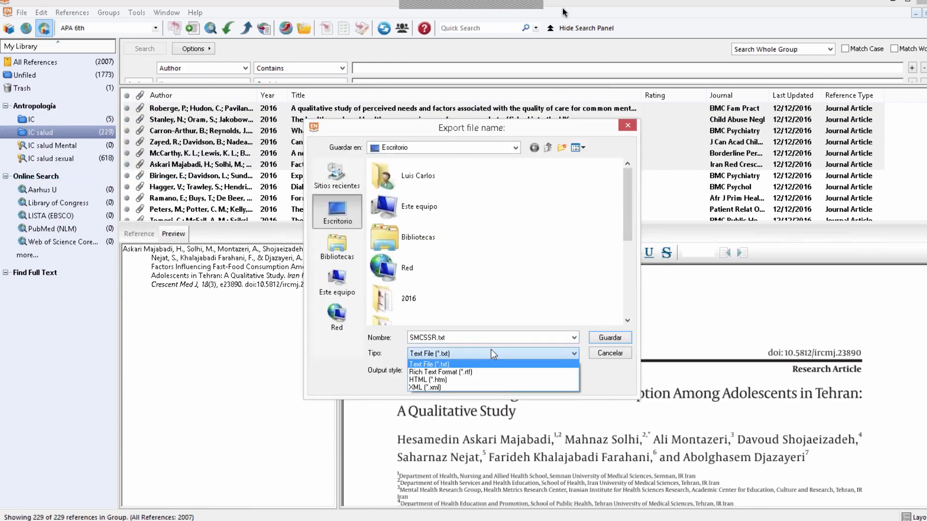
{"action": "left_click", "coordinate": [444, 380]}
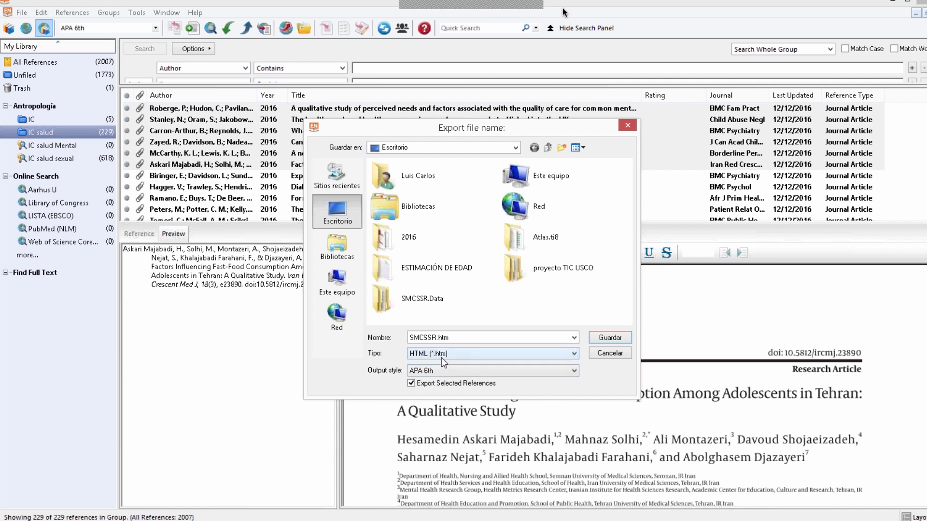
{"action": "double_click", "coordinate": [426, 338]}
{"action": "left_click", "coordinate": [427, 338]}
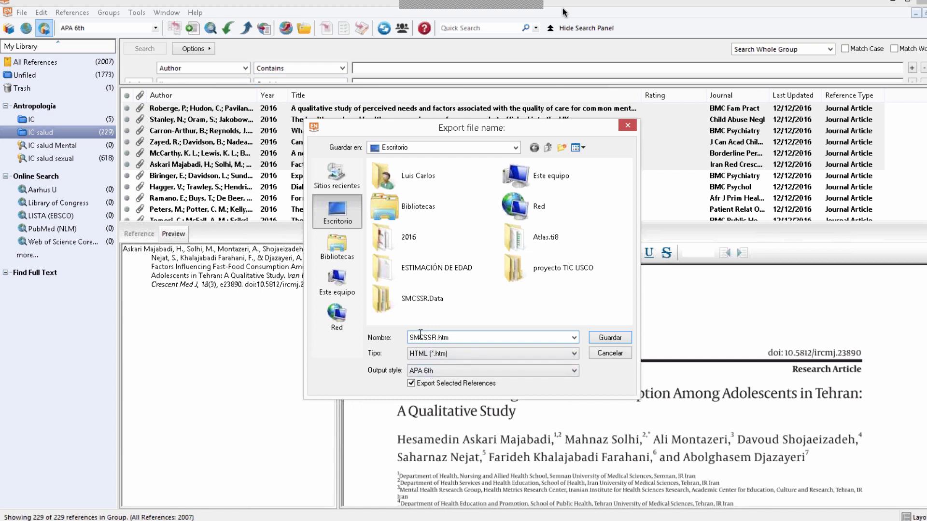
{"action": "key", "text": "BackSpace"}
{"action": "key", "text": "BackSpace"}
{"action": "key", "text": "BackSpace"}
{"action": "left_click", "coordinate": [617, 338]}
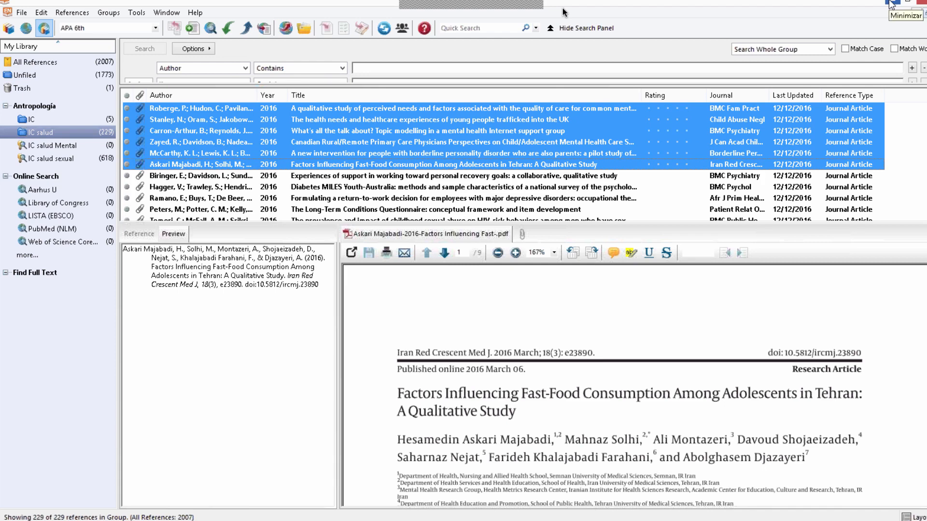
Step: Check the desktop for the exported file and switch from EndNote to Firefox
{"action": "left_click", "coordinate": [891, 3]}
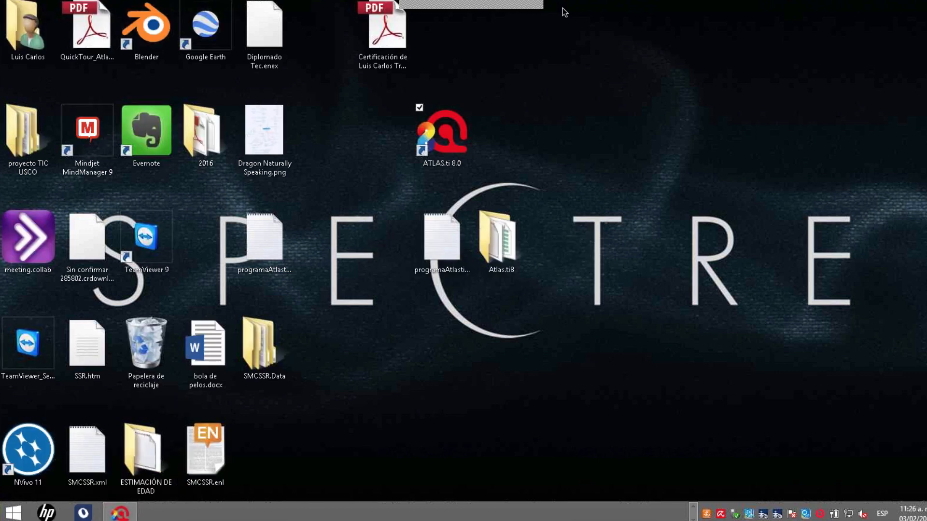
{"action": "key", "text": "alt+Tab"}
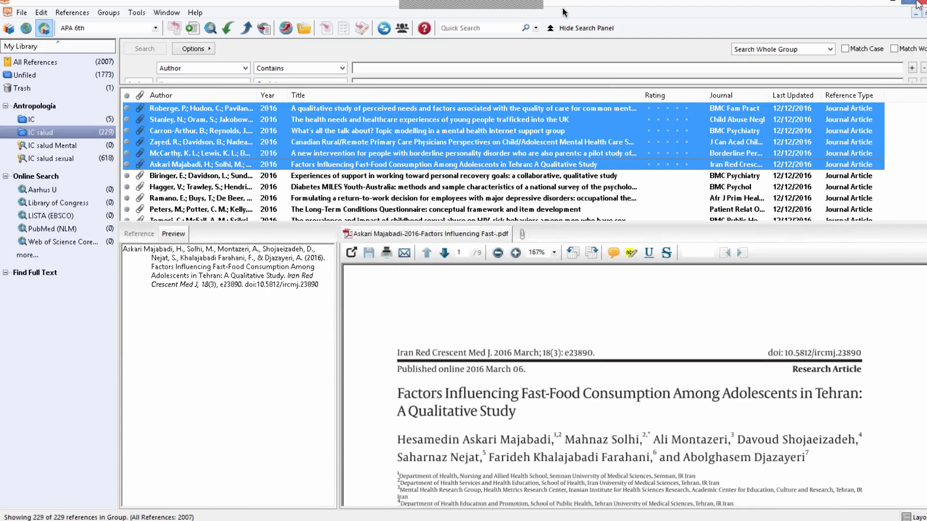
{"action": "key", "text": "super+d"}
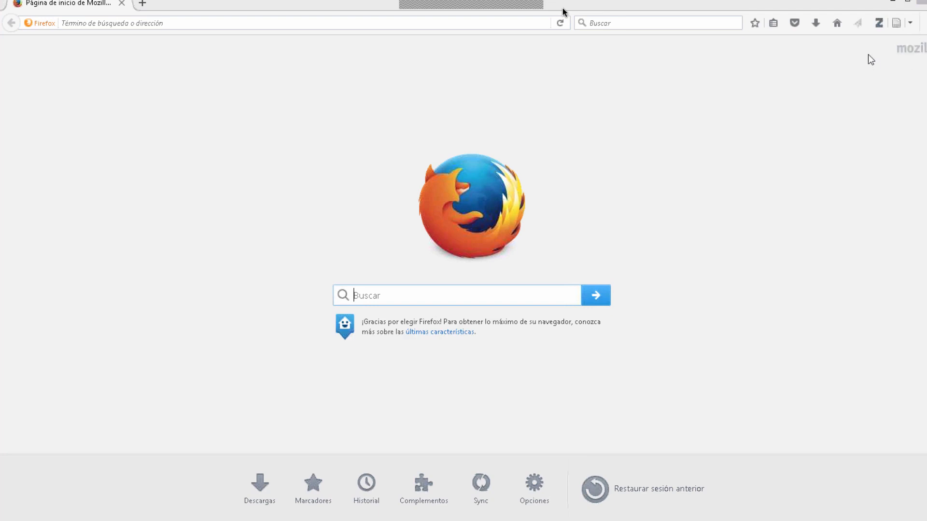
Step: Display the Zotero library in Firefox and enlarge its pane to over half of the window's height
{"action": "left_click", "coordinate": [877, 25]}
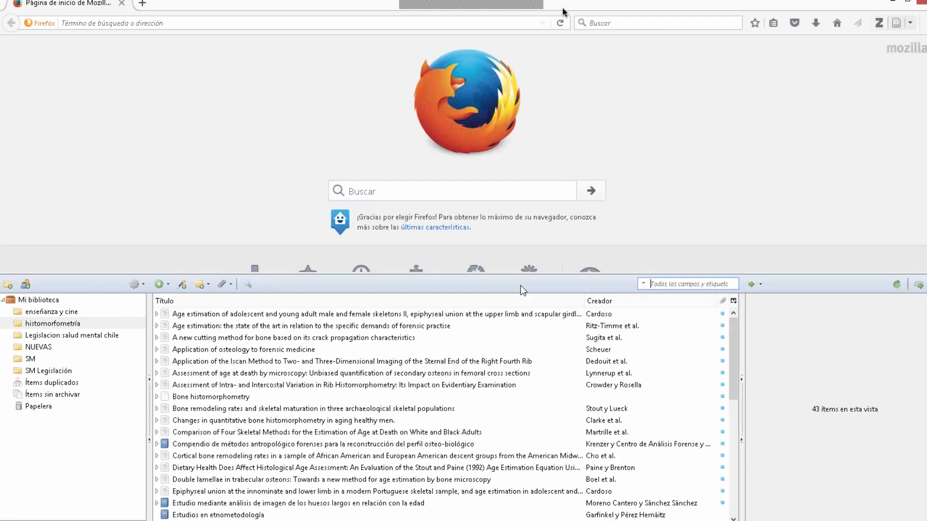
{"action": "left_click_drag", "start_coordinate": [518, 274], "coordinate": [505, 367]}
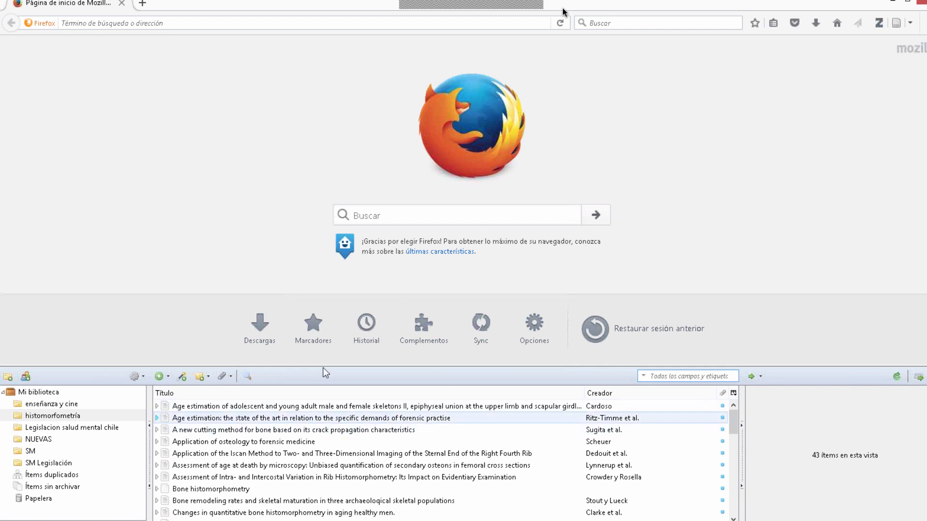
{"action": "left_click_drag", "start_coordinate": [334, 365], "coordinate": [374, 227]}
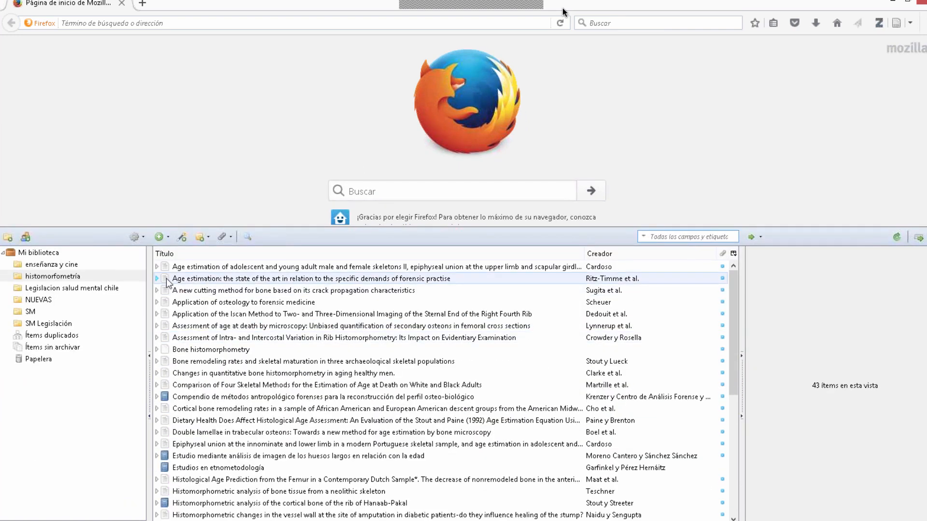
Step: Open the PDF attached to the first histomorfometría reference and display the bibliographic details of that reference
{"action": "left_click", "coordinate": [159, 267]}
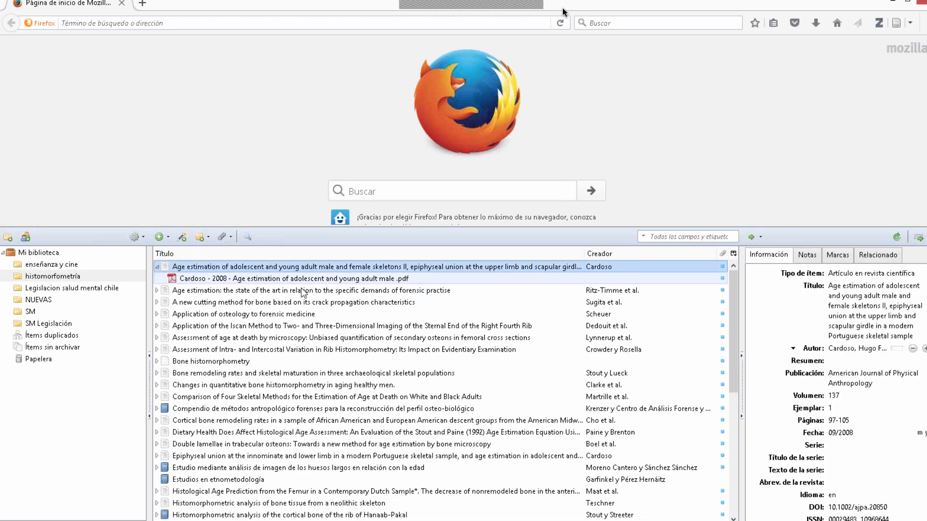
{"action": "double_click", "coordinate": [316, 280]}
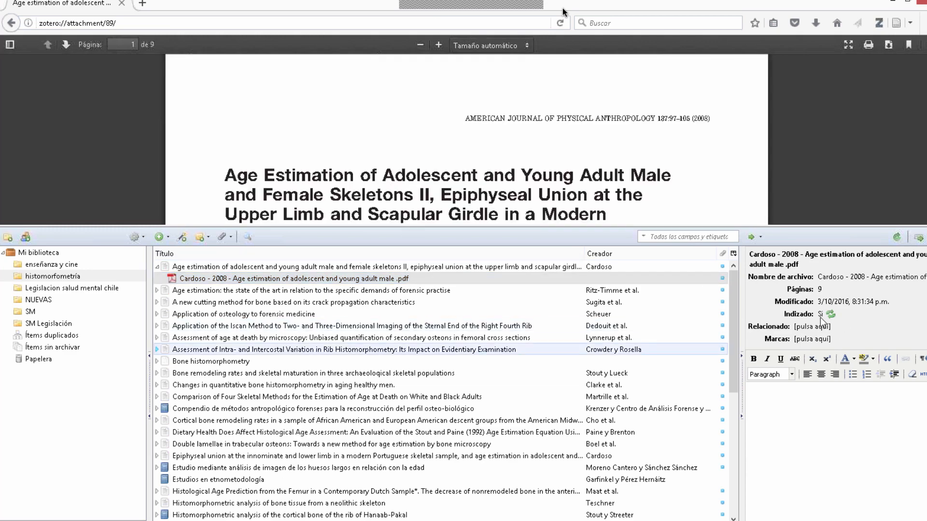
{"action": "left_click", "coordinate": [258, 279]}
{"action": "left_click", "coordinate": [258, 267]}
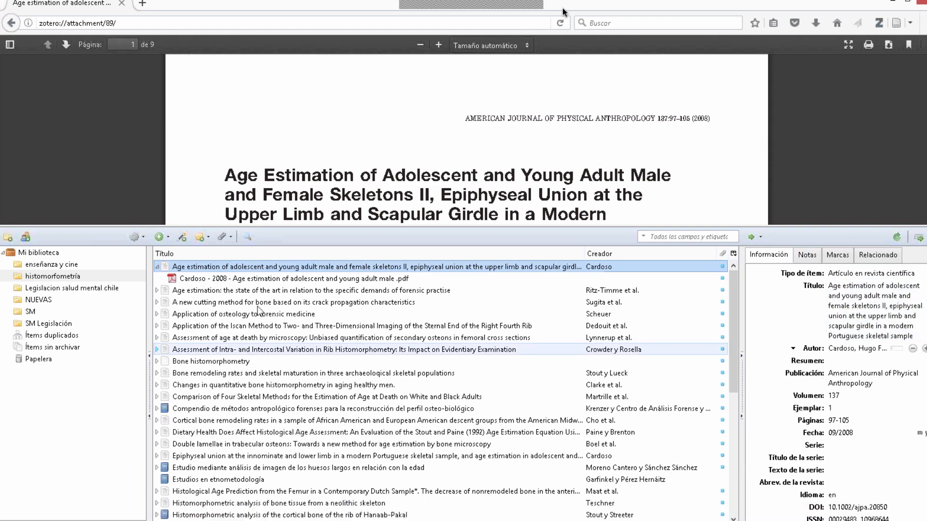
Step: Expand the second through fifth references of the histomorfometría collection to show their attached PDFs
{"action": "left_click", "coordinate": [157, 291]}
{"action": "left_click", "coordinate": [158, 315]}
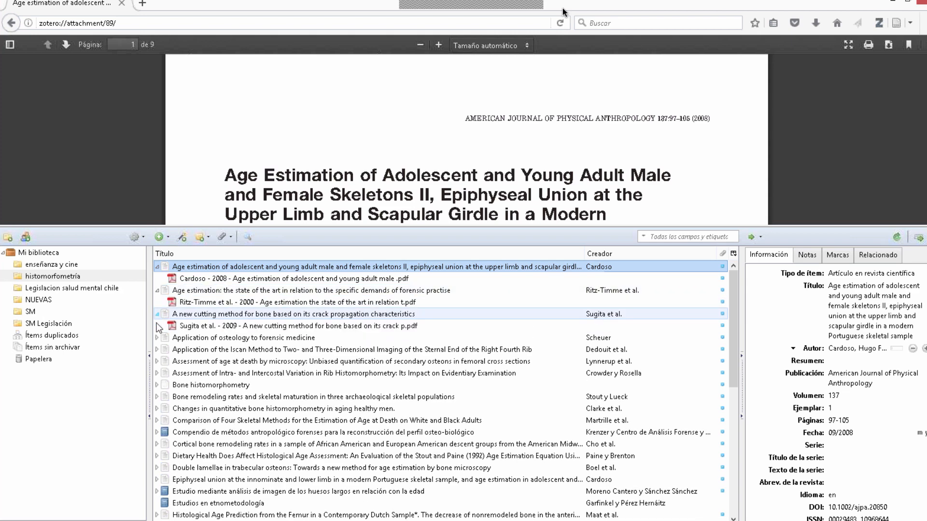
{"action": "left_click", "coordinate": [157, 337]}
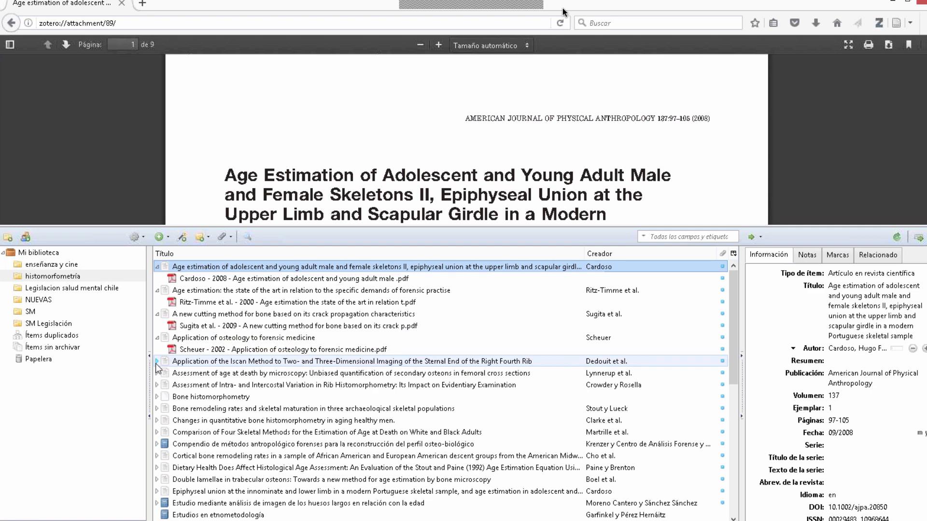
{"action": "left_click", "coordinate": [157, 362]}
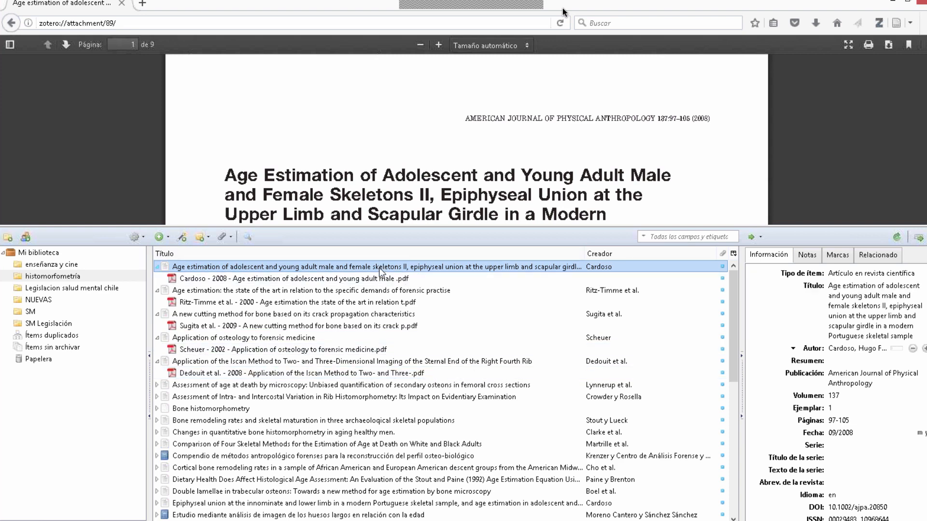
Step: Select the first five references of the histomorfometría collection together with their PDF attachments
{"action": "key", "text": "shift+Down"}
{"action": "key", "text": "shift+Down"}
{"action": "key", "text": "shift+Down"}
{"action": "key", "text": "shift+Down"}
{"action": "key", "text": "shift+Down"}
{"action": "key", "text": "shift+Down"}
{"action": "key", "text": "shift+Down"}
{"action": "key", "text": "shift+Down"}
{"action": "key", "text": "shift+Down"}
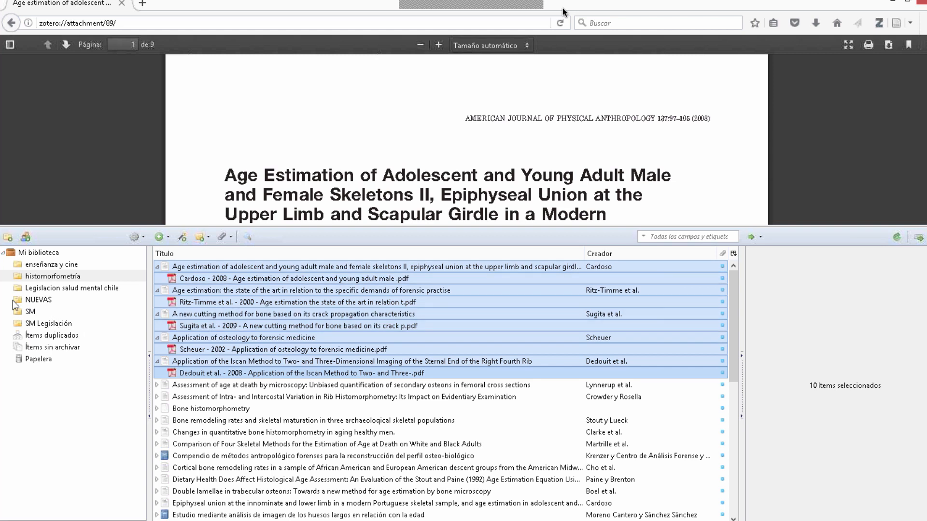
Step: Export the selected items in Endnote XML format with notes and files included
{"action": "right_click", "coordinate": [308, 292]}
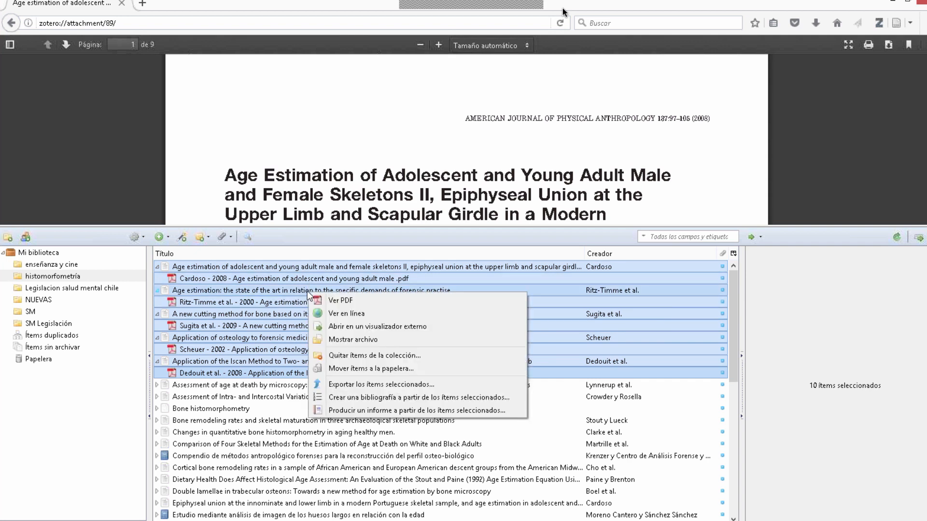
{"action": "left_click", "coordinate": [392, 384]}
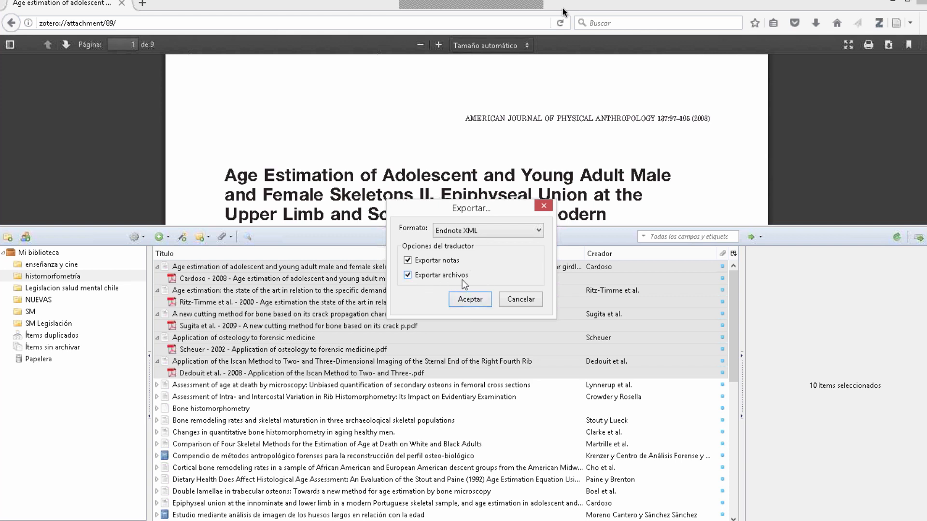
{"action": "left_click", "coordinate": [468, 300]}
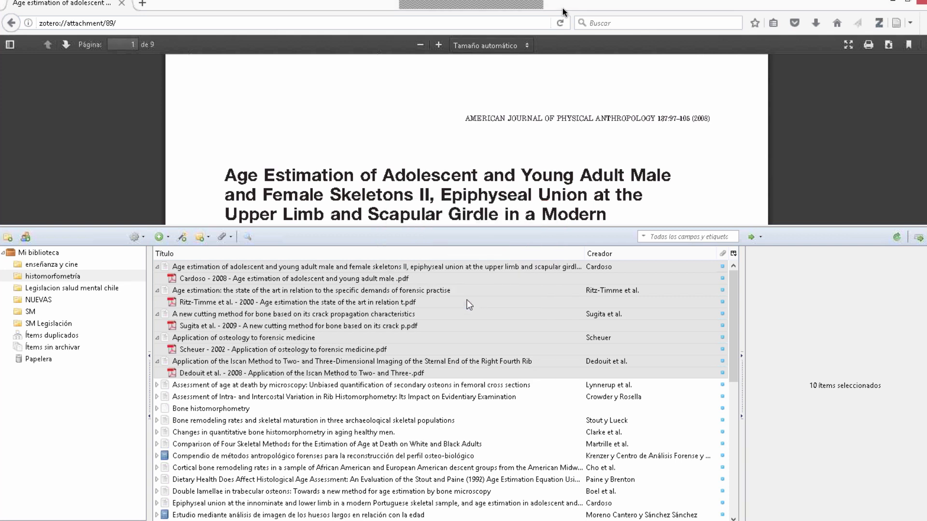
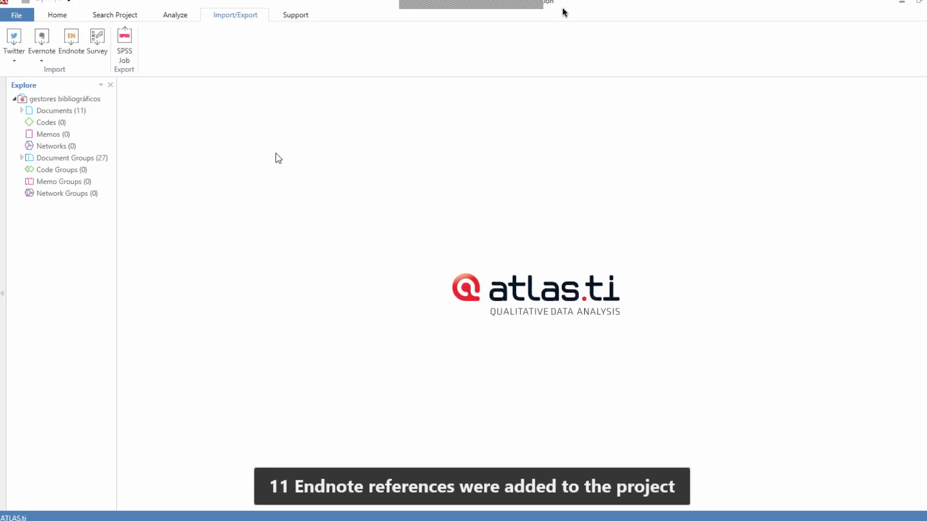
Step: Open the Document Manager, enlarge its window and open the document "Muslim and gay: seeking identity coherence in New Zealand"
{"action": "double_click", "coordinate": [56, 111]}
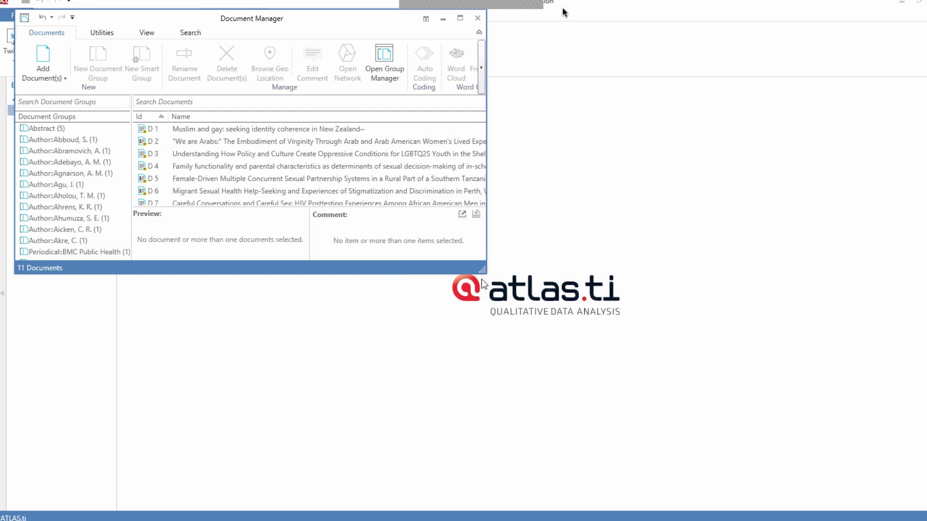
{"action": "left_click_drag", "start_coordinate": [482, 271], "coordinate": [678, 450]}
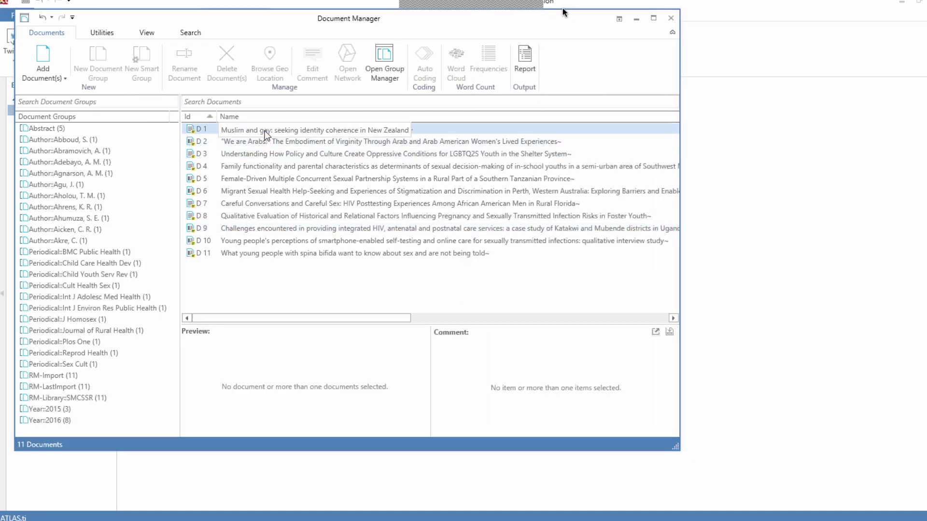
{"action": "double_click", "coordinate": [265, 131]}
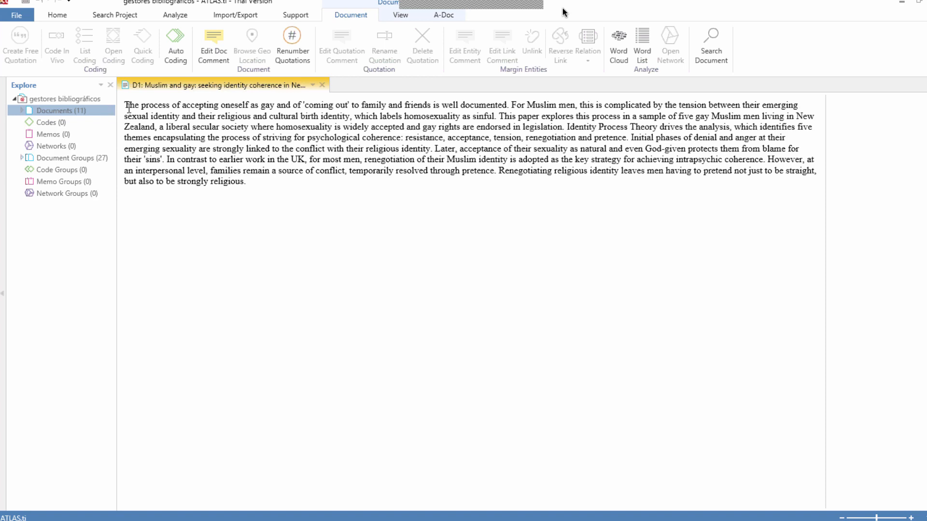
Step: Code the first two sentences of the abstract with two new open codes, "SRR" and "Familias musulmanas"
{"action": "left_click_drag", "start_coordinate": [127, 106], "coordinate": [499, 117]}
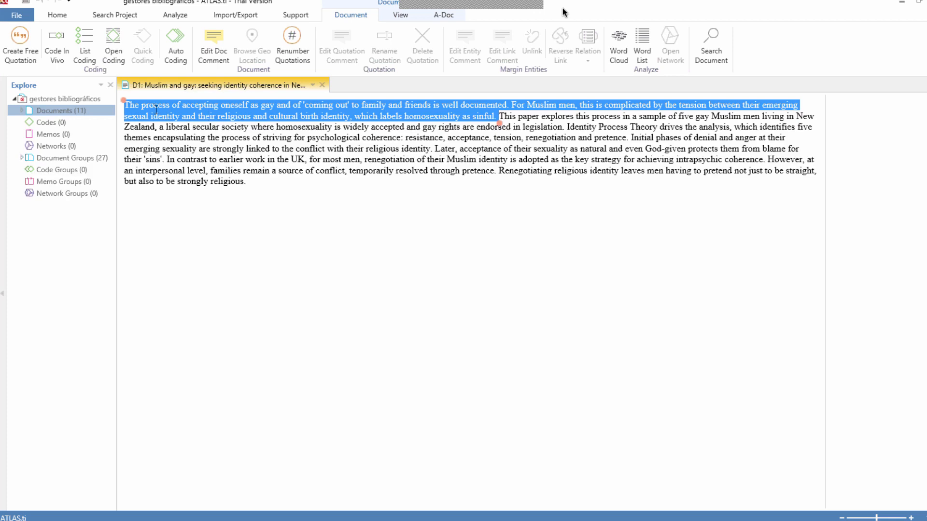
{"action": "left_click", "coordinate": [112, 41]}
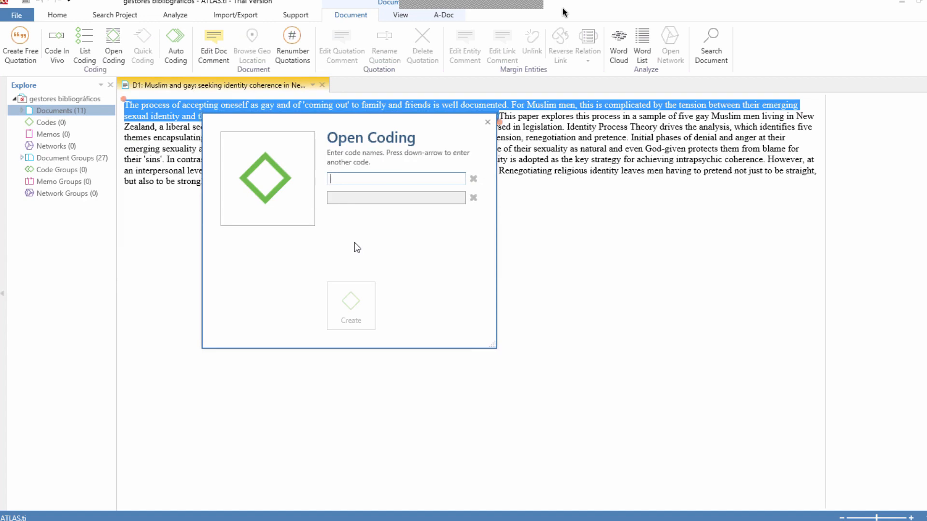
{"action": "type", "text": "S"}
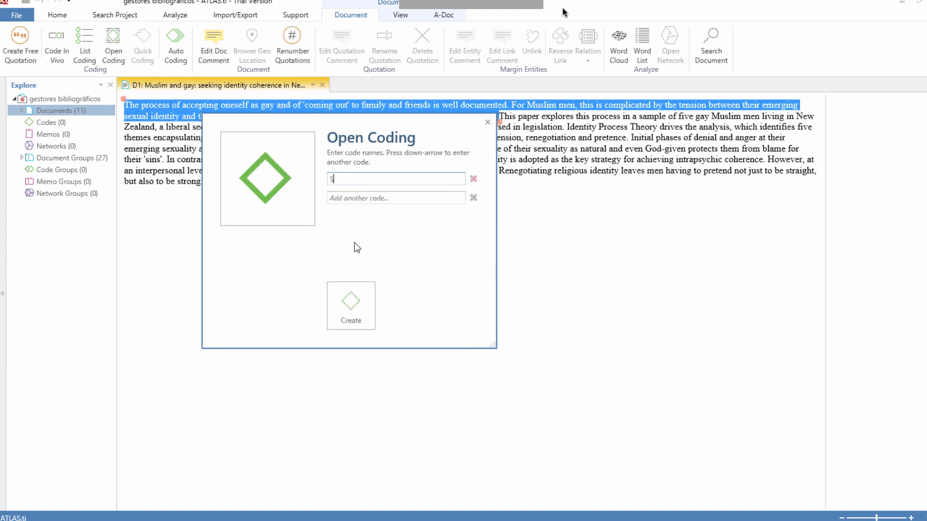
{"action": "type", "text": "RR"}
{"action": "left_click", "coordinate": [347, 203]}
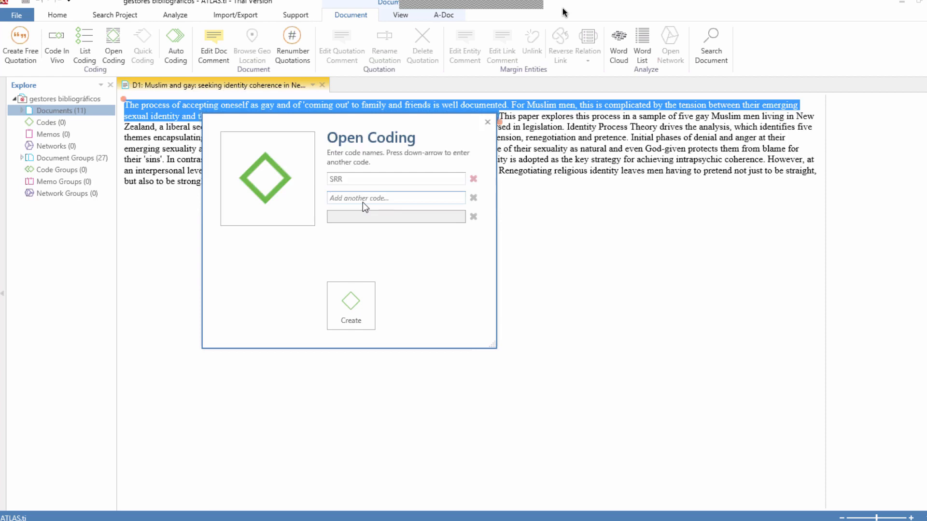
{"action": "type", "text": "fAMILAS"}
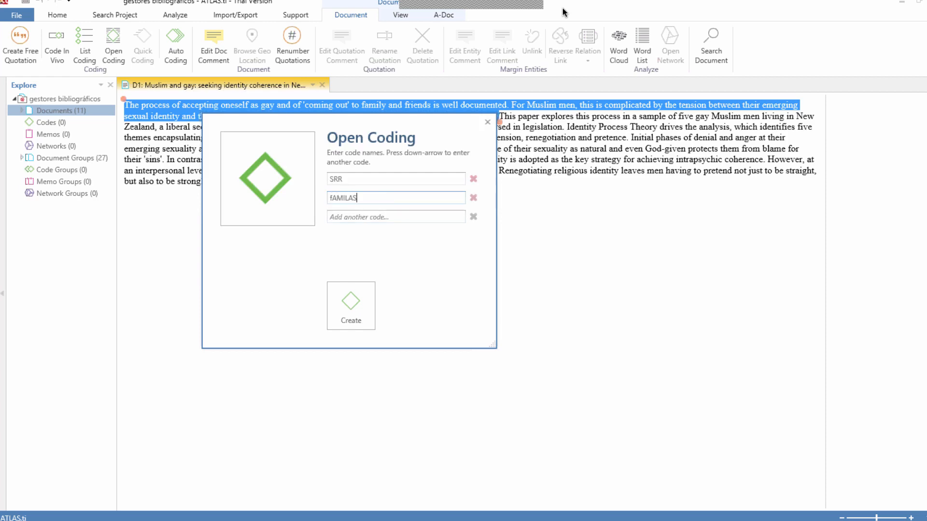
{"action": "key", "text": "BackSpace"}
{"action": "key", "text": "BackSpace"}
{"action": "key", "text": "BackSpace"}
{"action": "key", "text": "BackSpace"}
{"action": "key", "text": "BackSpace"}
{"action": "key", "text": "BackSpace"}
{"action": "key", "text": "BackSpace"}
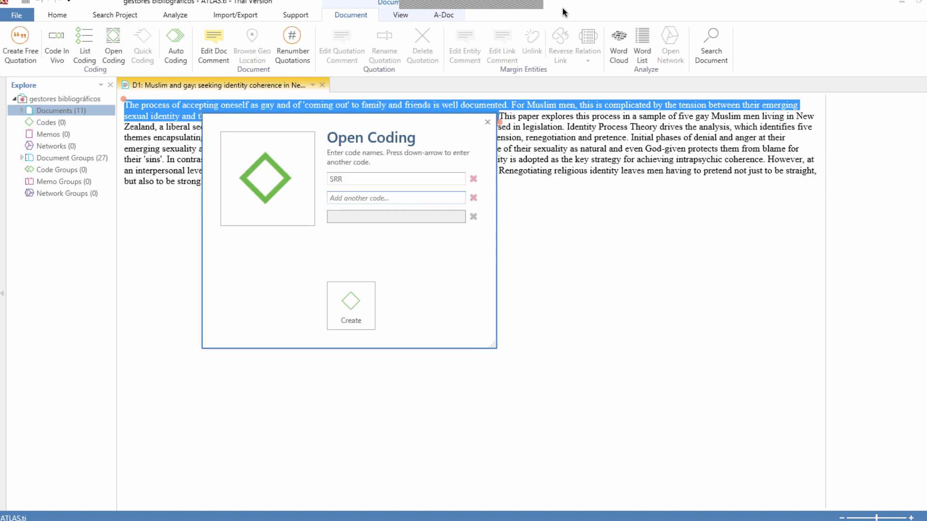
{"action": "type", "text": "Familias "}
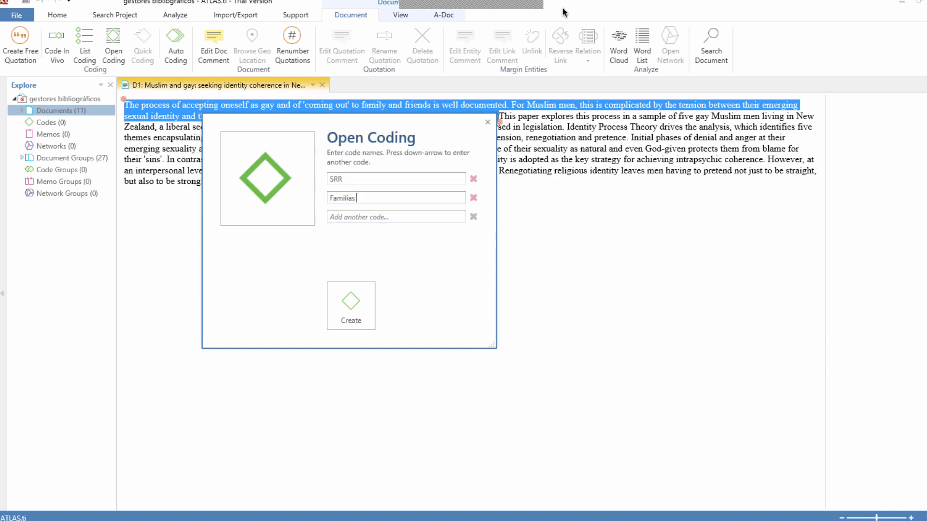
{"action": "type", "text": "mulsulmanas"}
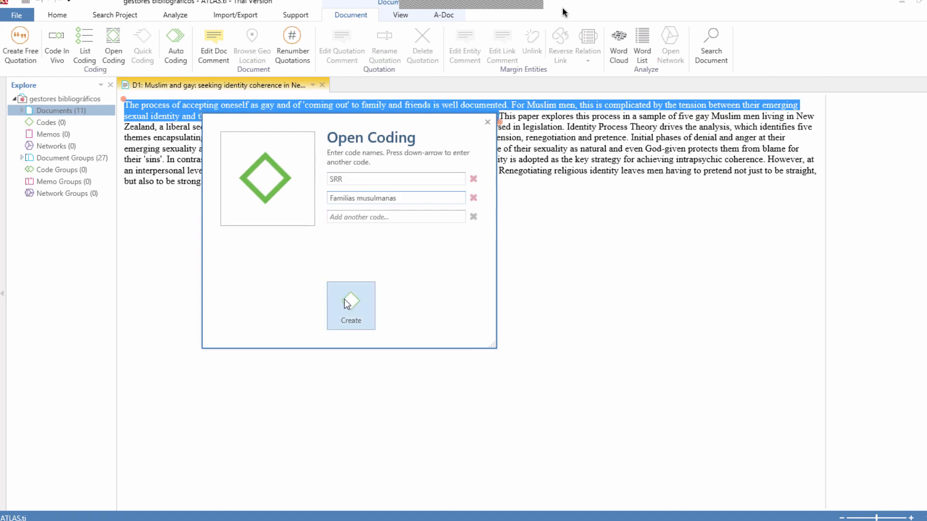
{"action": "left_click", "coordinate": [349, 311]}
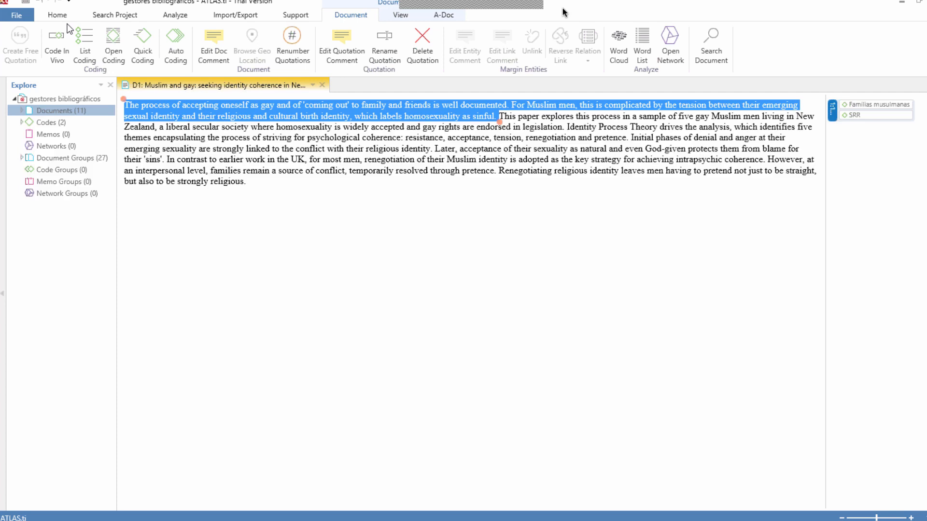
Step: Add the comment "Salud Sexual y Reproductiva" to the SRR code, save it and close the comment editor
{"action": "right_click", "coordinate": [855, 117]}
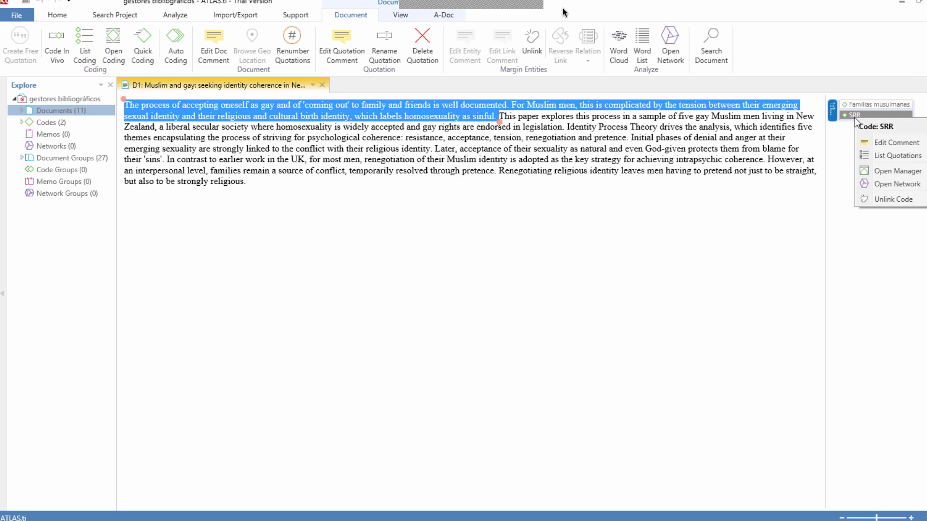
{"action": "left_click", "coordinate": [885, 143]}
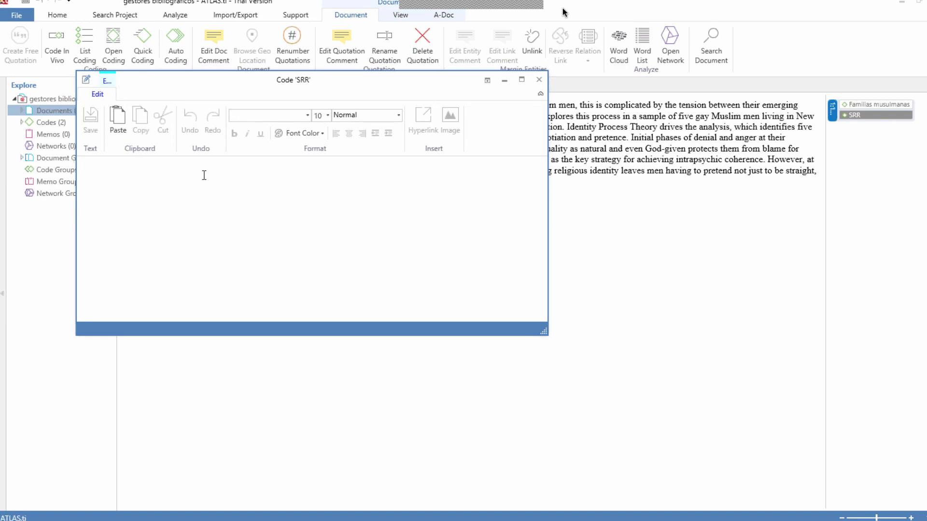
{"action": "type", "text": "Salud"}
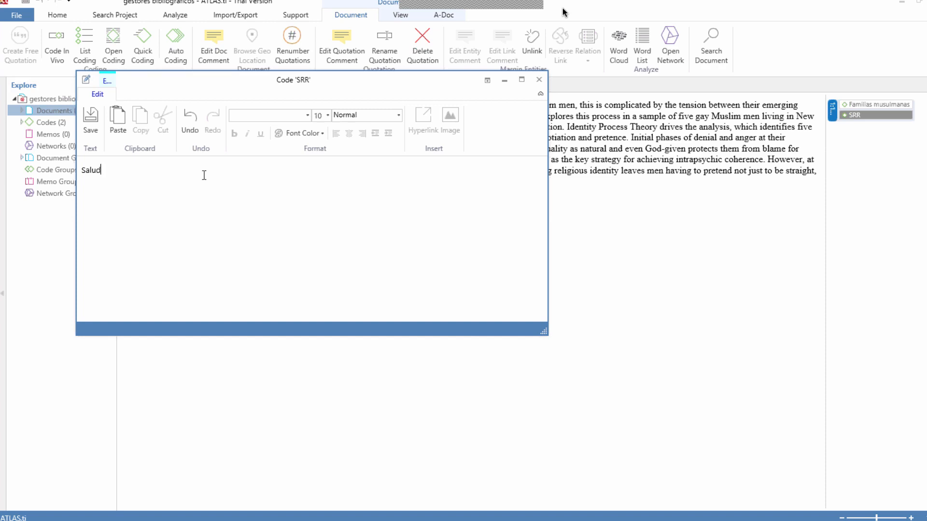
{"action": "type", "text": " Sexual y Reproductiva"}
{"action": "key", "text": "ctrl+s"}
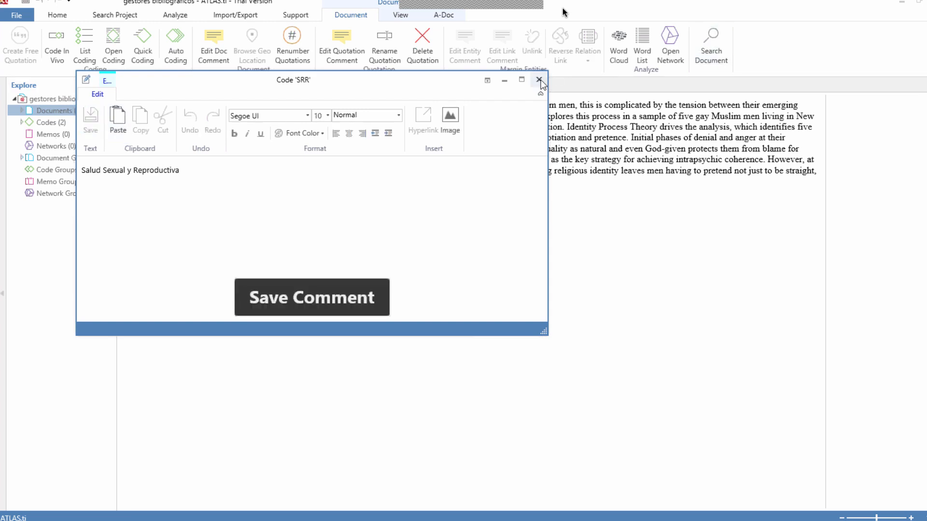
{"action": "left_click", "coordinate": [539, 79]}
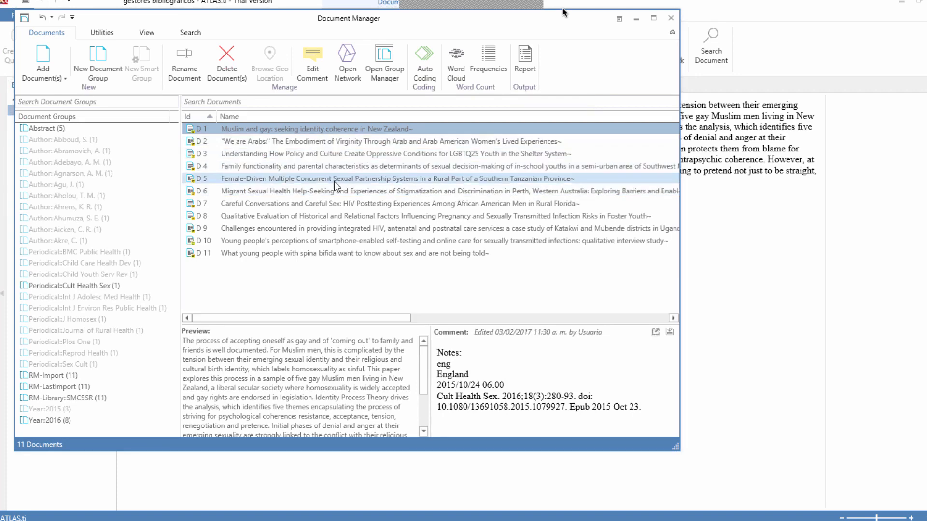
Step: Open the "We are Arabs" document and code the first two sentences of its abstract with the existing SRR code
{"action": "double_click", "coordinate": [247, 142]}
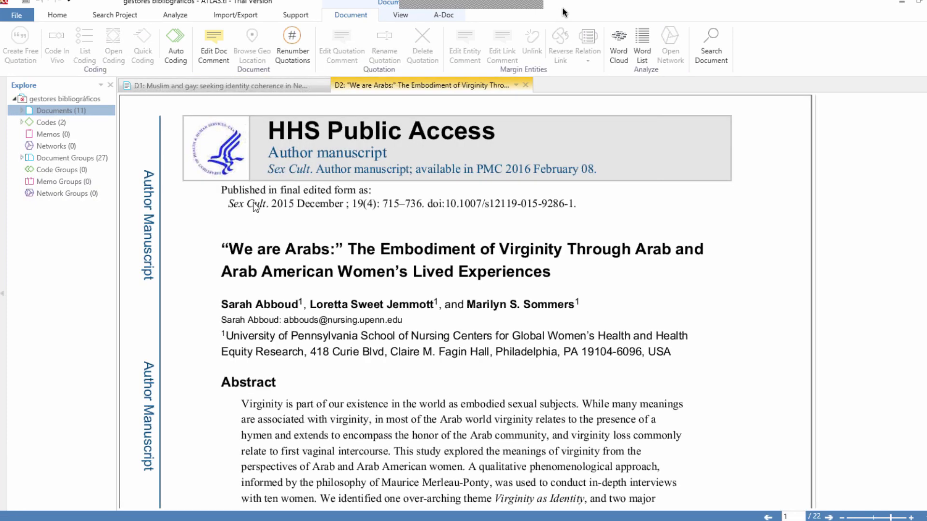
{"action": "scroll", "coordinate": [256, 207], "scroll_direction": "down", "scroll_amount": 3}
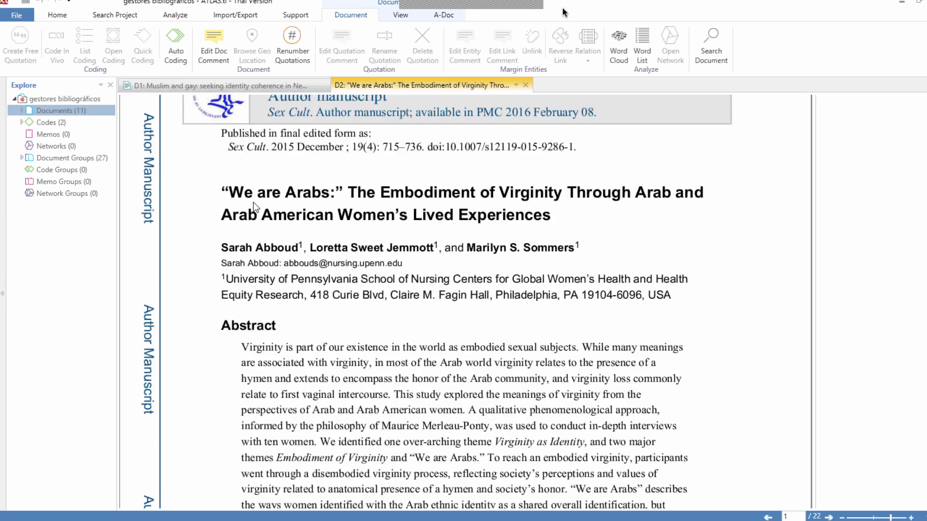
{"action": "scroll", "coordinate": [256, 206], "scroll_direction": "down", "scroll_amount": 1}
{"action": "scroll", "coordinate": [256, 207], "scroll_direction": "down", "scroll_amount": 2}
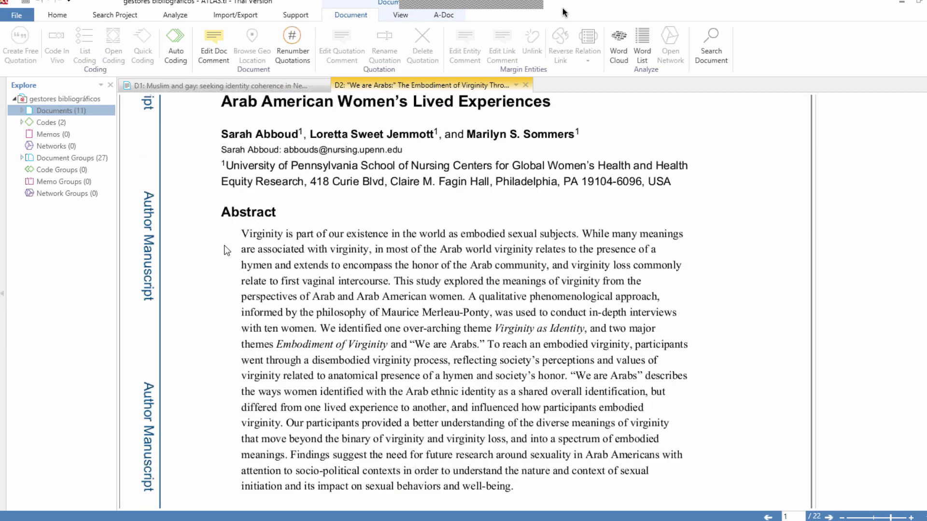
{"action": "left_click_drag", "start_coordinate": [241, 234], "coordinate": [393, 285]}
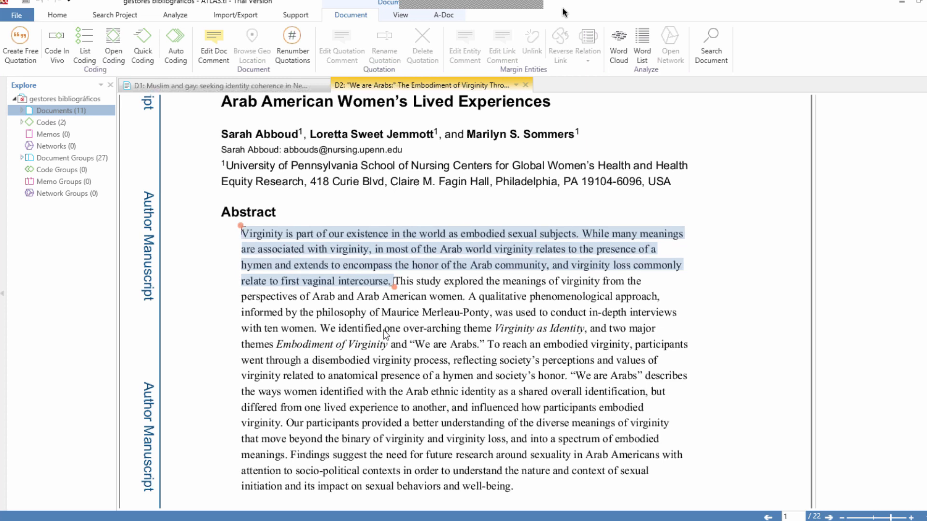
{"action": "left_click", "coordinate": [21, 123]}
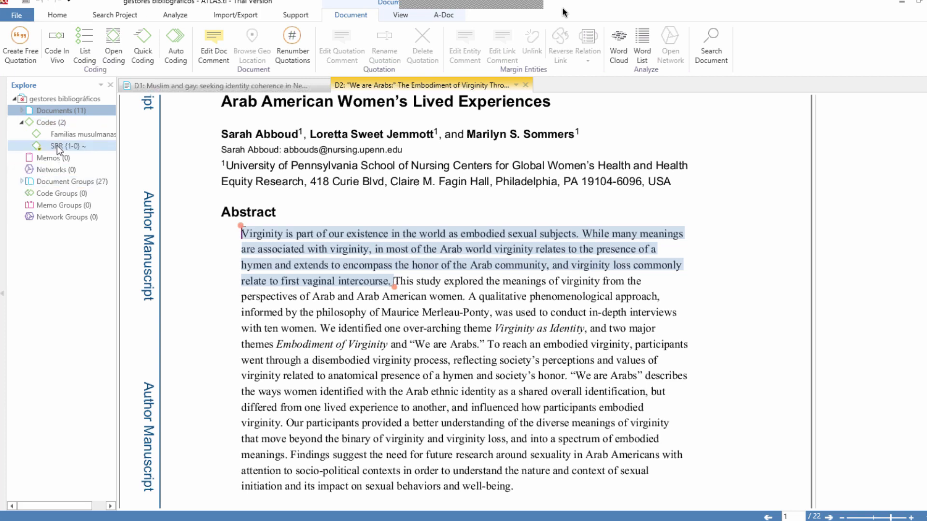
{"action": "left_click_drag", "start_coordinate": [57, 146], "coordinate": [305, 239]}
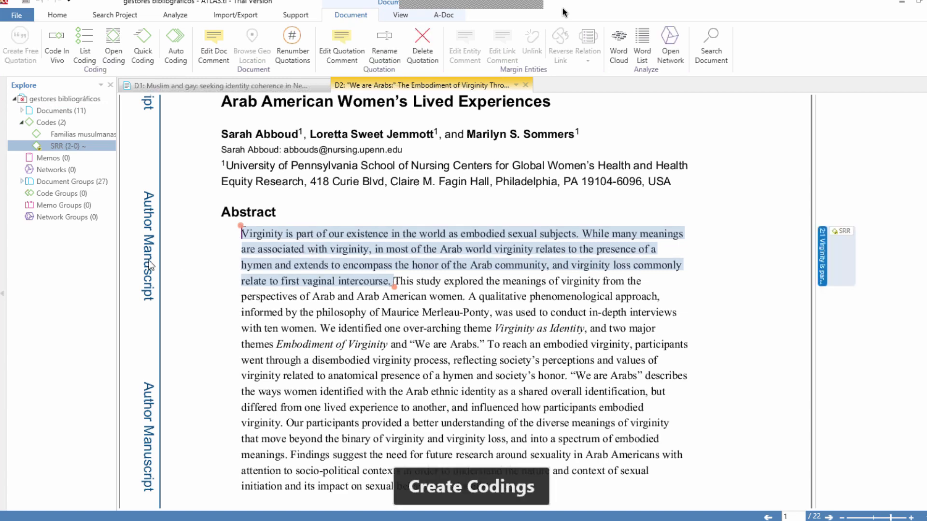
Step: Compare the coded text document D1 with the coded PDF document D2 by switching between them
{"action": "scroll", "coordinate": [149, 260], "scroll_direction": "down", "scroll_amount": 4}
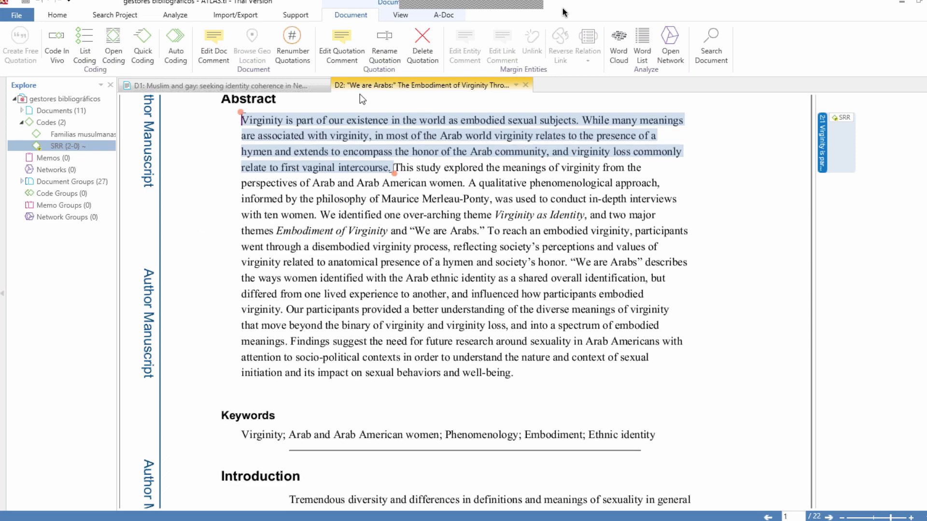
{"action": "left_click", "coordinate": [247, 88]}
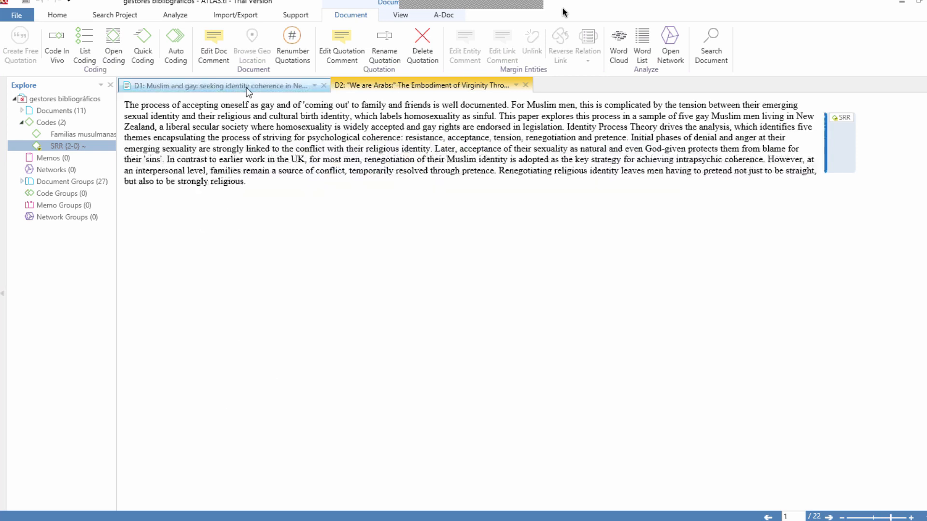
{"action": "left_click", "coordinate": [391, 90]}
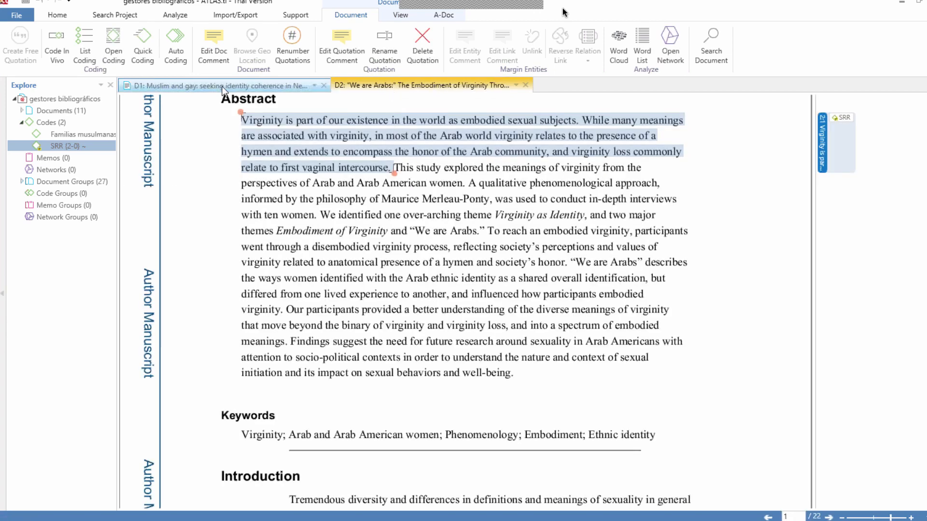
{"action": "left_click", "coordinate": [223, 89]}
{"action": "left_click", "coordinate": [376, 92]}
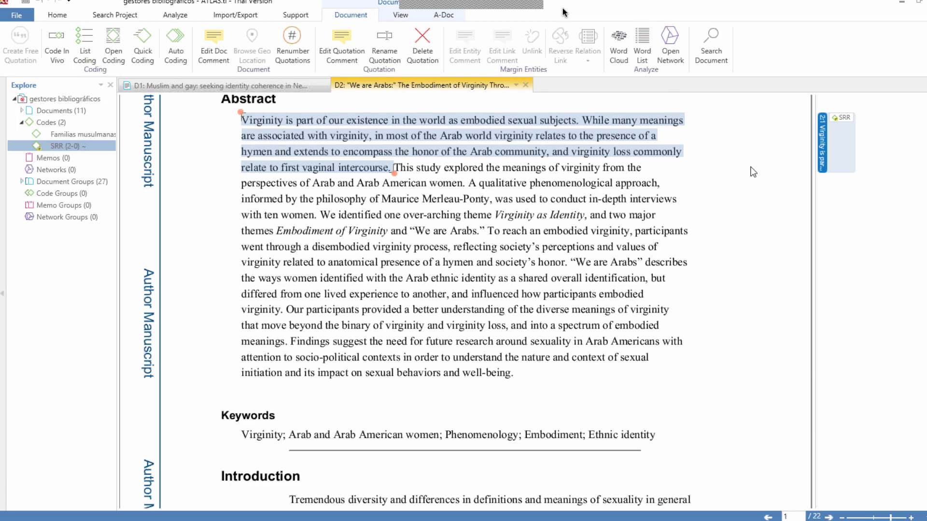
{"action": "left_click", "coordinate": [284, 90]}
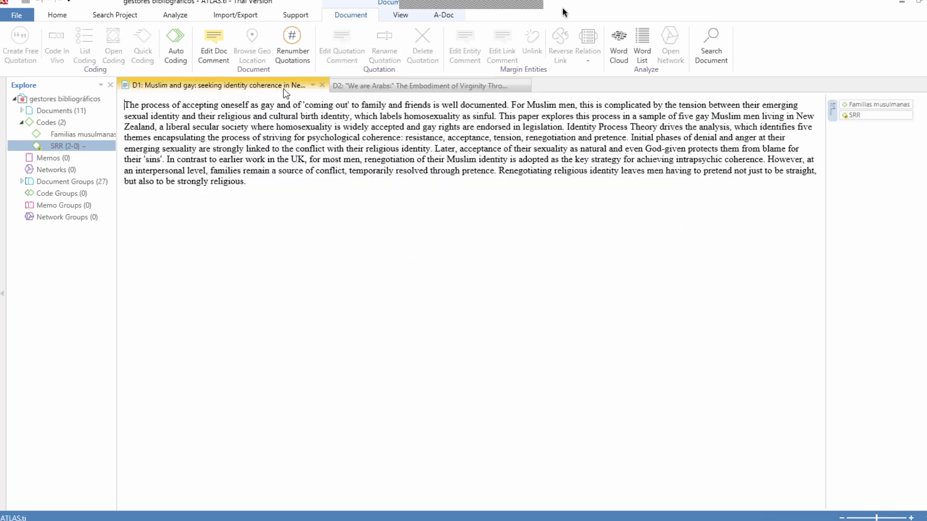
{"action": "left_click", "coordinate": [359, 90]}
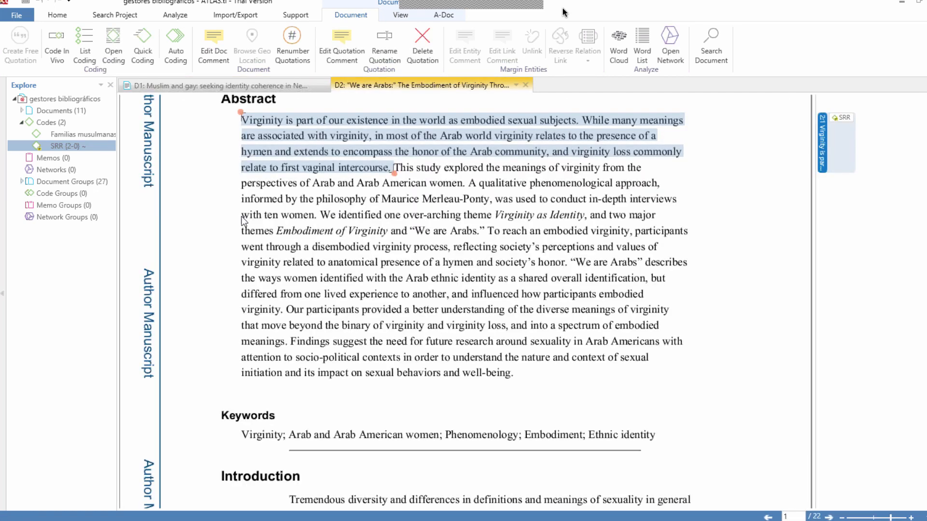
Step: Generate a word cloud of the "We are Arabs" document from the Document Manager
{"action": "left_click", "coordinate": [52, 112]}
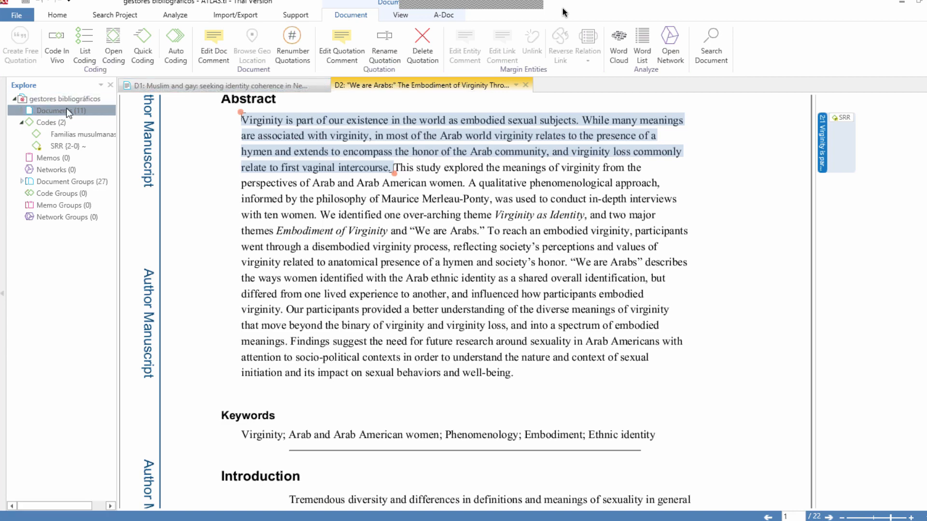
{"action": "double_click", "coordinate": [66, 109]}
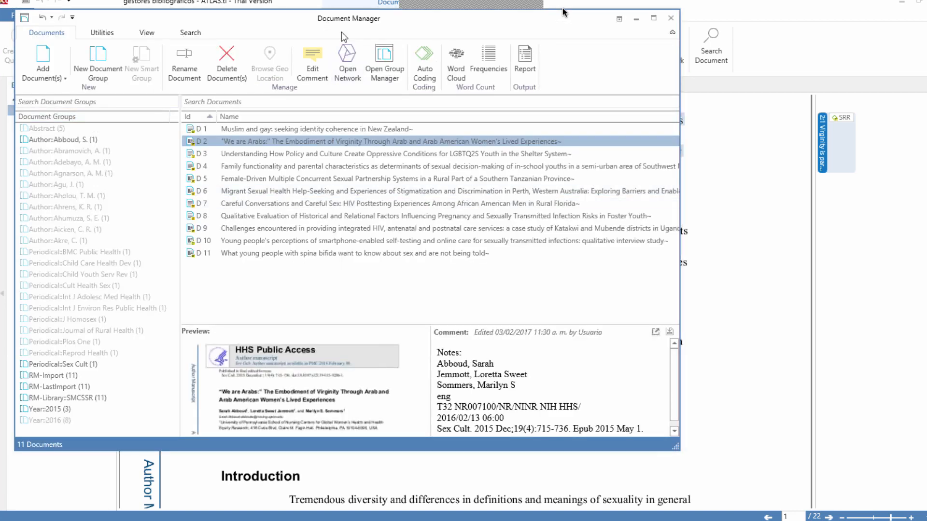
{"action": "left_click_drag", "start_coordinate": [330, 23], "coordinate": [376, 66]}
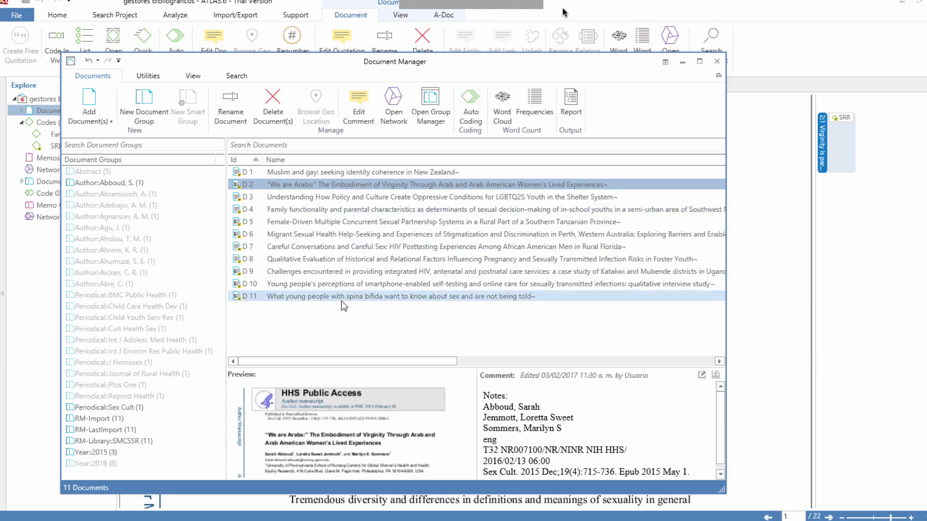
{"action": "left_click", "coordinate": [502, 100]}
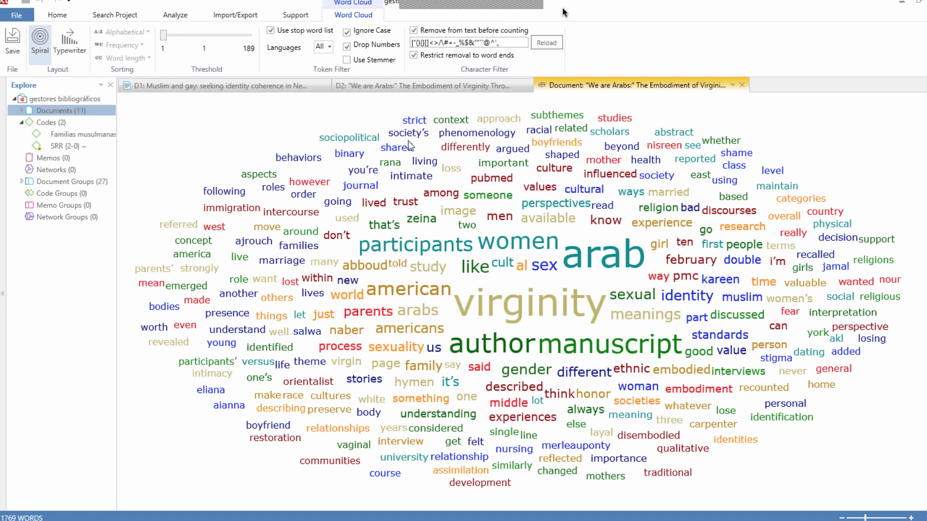
Step: Close the "We are Arabs" document and its word cloud
{"action": "left_click", "coordinate": [457, 85]}
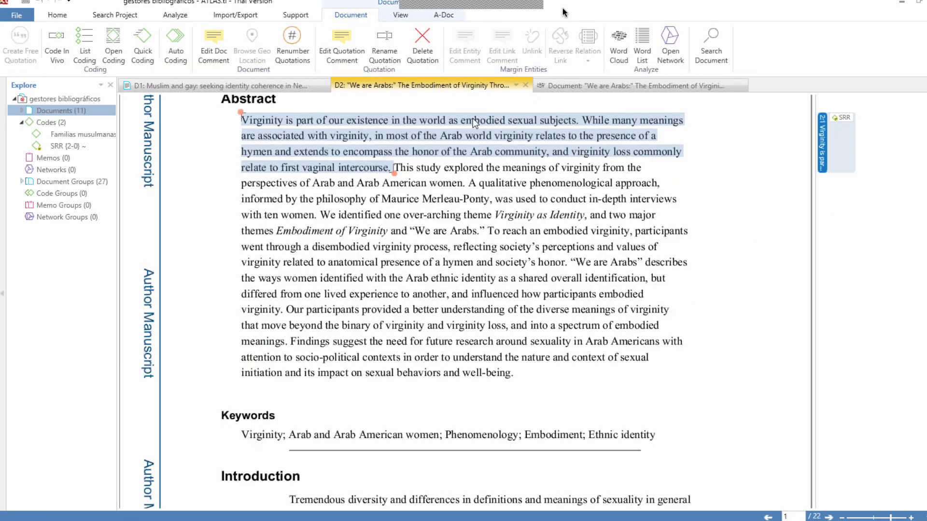
{"action": "left_click", "coordinate": [525, 85]}
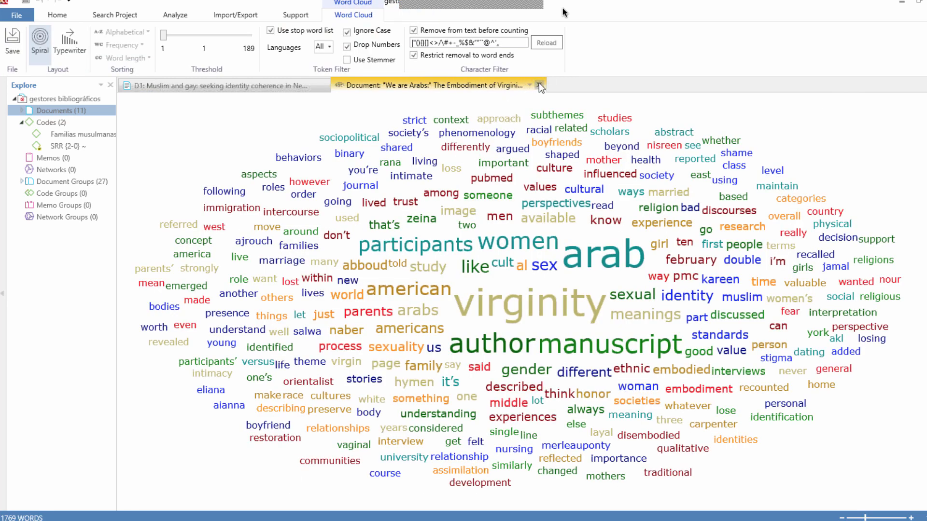
{"action": "left_click", "coordinate": [539, 85]}
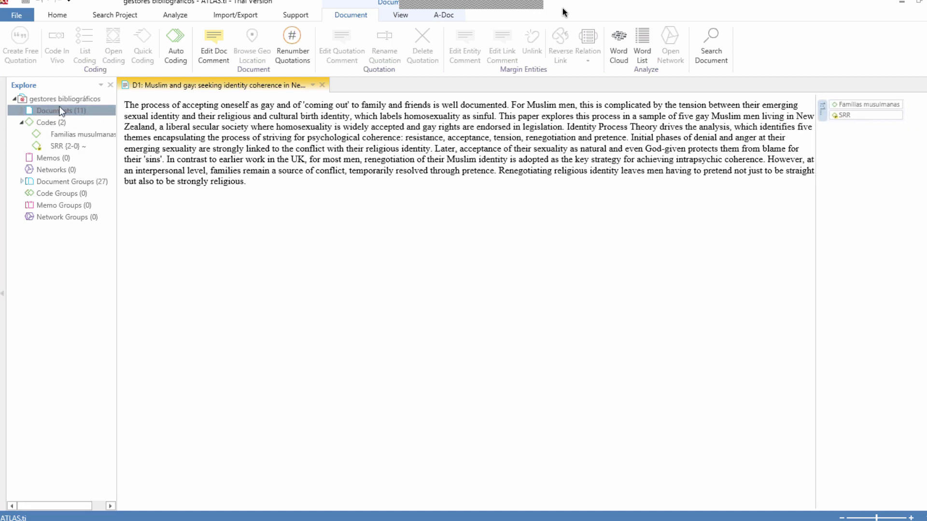
Step: Close document D1 and select documents D2 through D7 in the Document Manager
{"action": "left_click", "coordinate": [322, 85]}
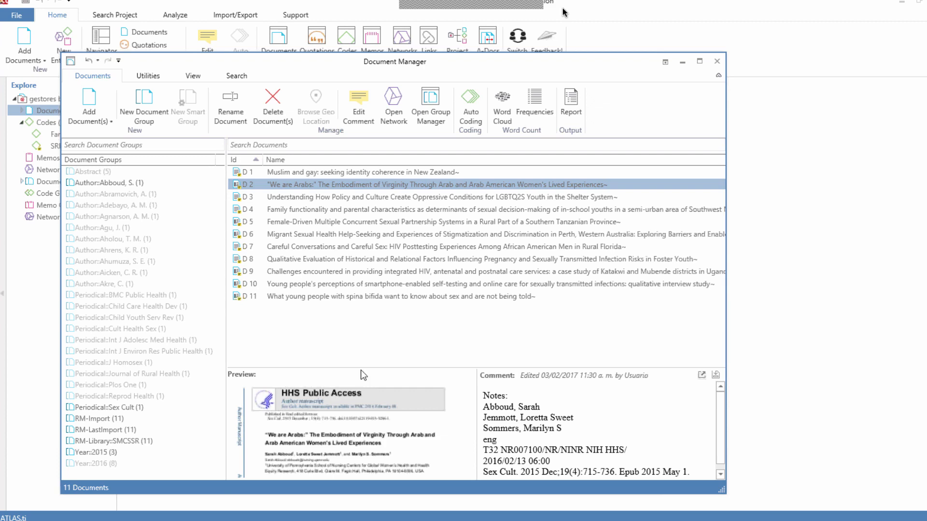
{"action": "left_click", "coordinate": [360, 192]}
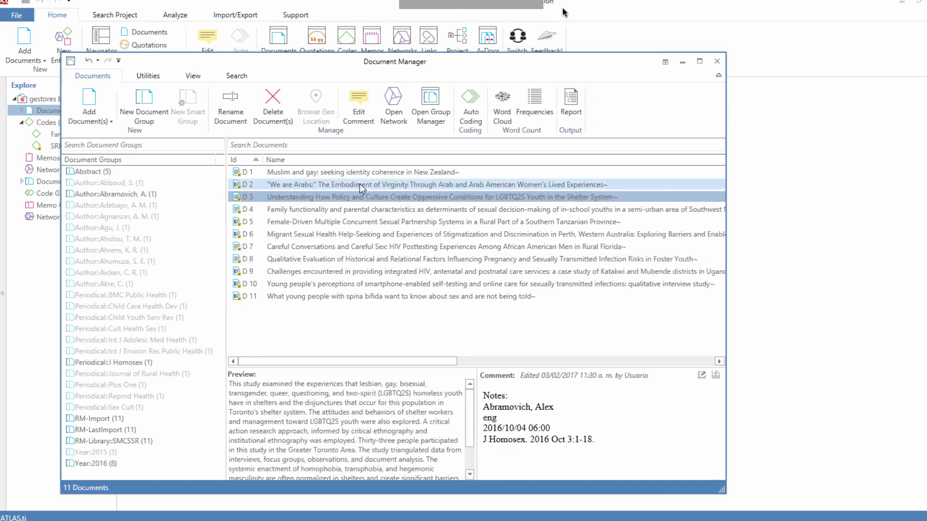
{"action": "left_click", "coordinate": [360, 184]}
{"action": "key", "text": "shift+Down"}
{"action": "key", "text": "shift+Down"}
{"action": "key", "text": "shift+Down"}
{"action": "key", "text": "shift+Down"}
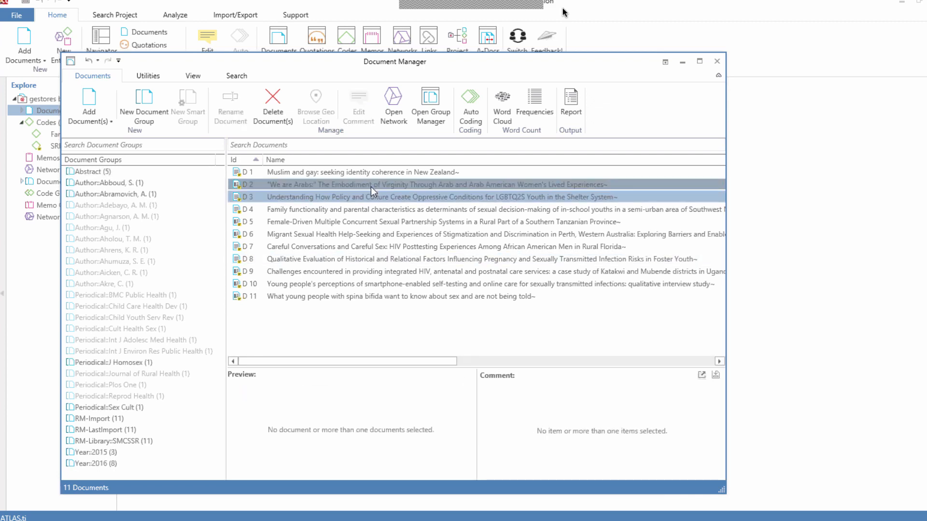
{"action": "key", "text": "shift+Down"}
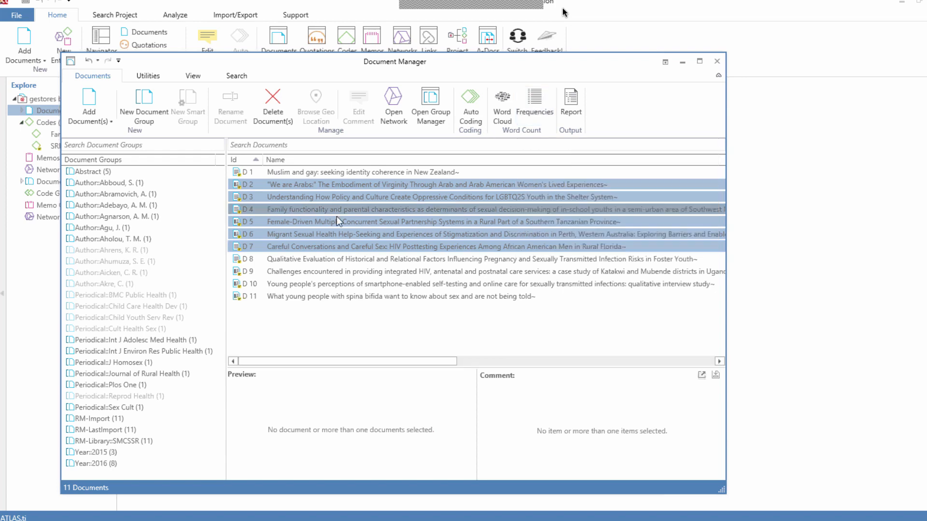
Step: Export the word frequencies of the selected documents to Excel and maximize the resulting workbook
{"action": "left_click", "coordinate": [534, 100]}
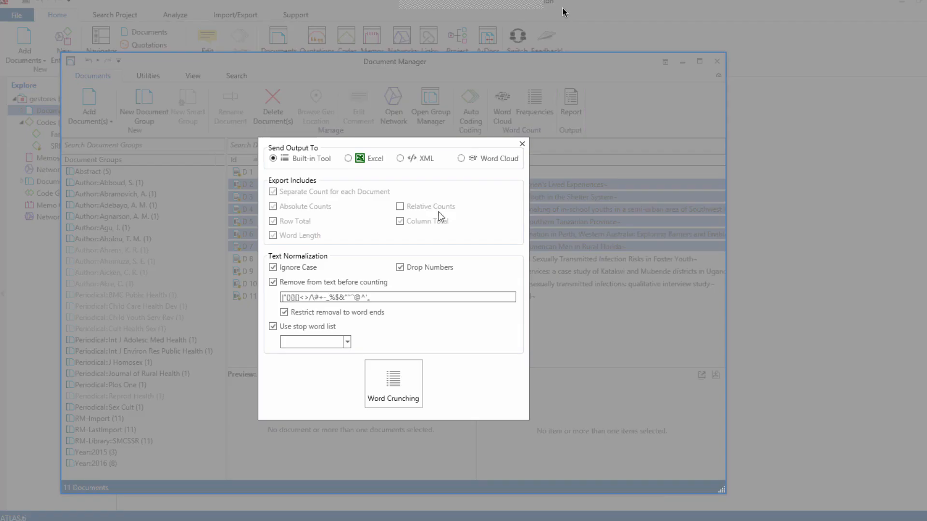
{"action": "left_click", "coordinate": [348, 159]}
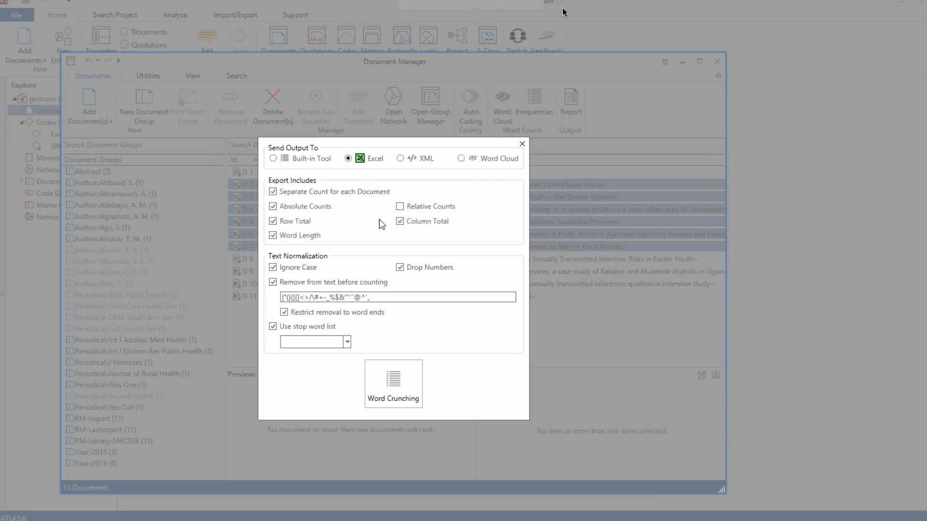
{"action": "left_click", "coordinate": [392, 386]}
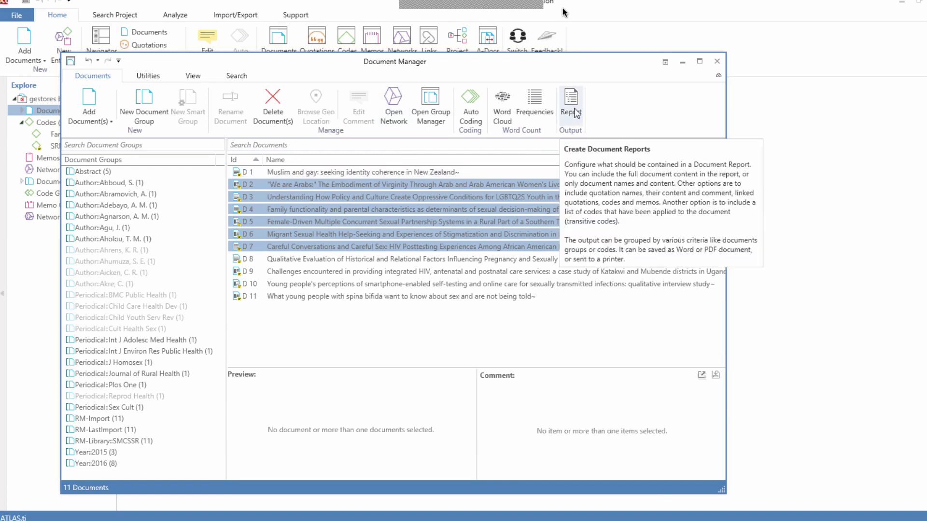
{"action": "left_click", "coordinate": [500, 307]}
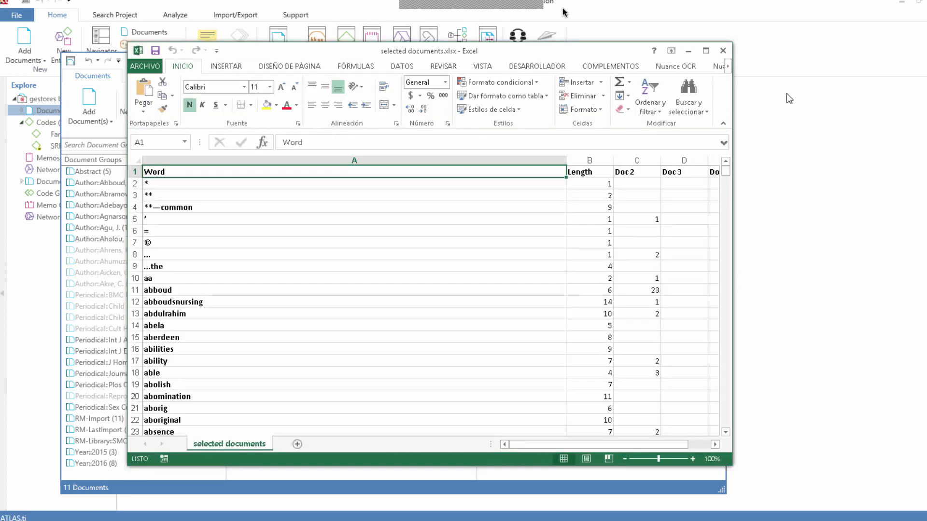
{"action": "left_click", "coordinate": [706, 51]}
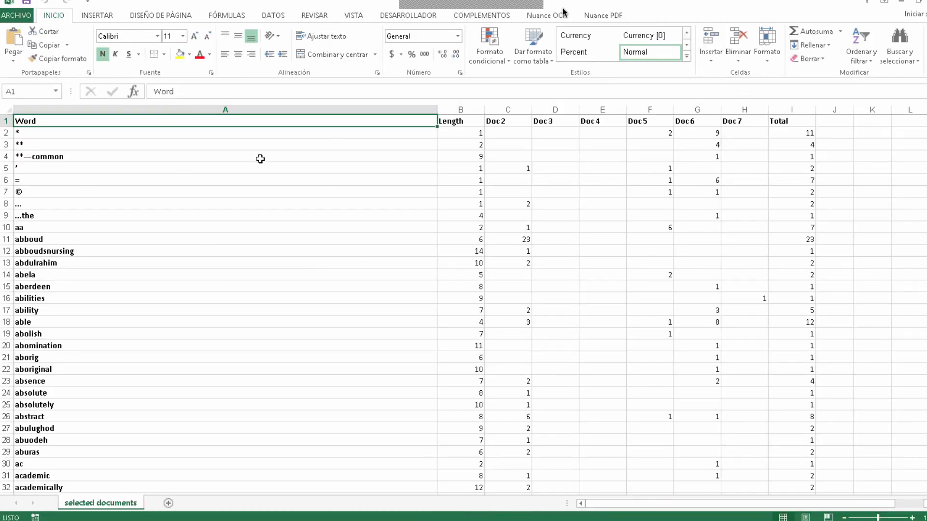
Step: Sort the word table by the Total column from largest to smallest and return to its first cell
{"action": "left_click", "coordinate": [272, 16]}
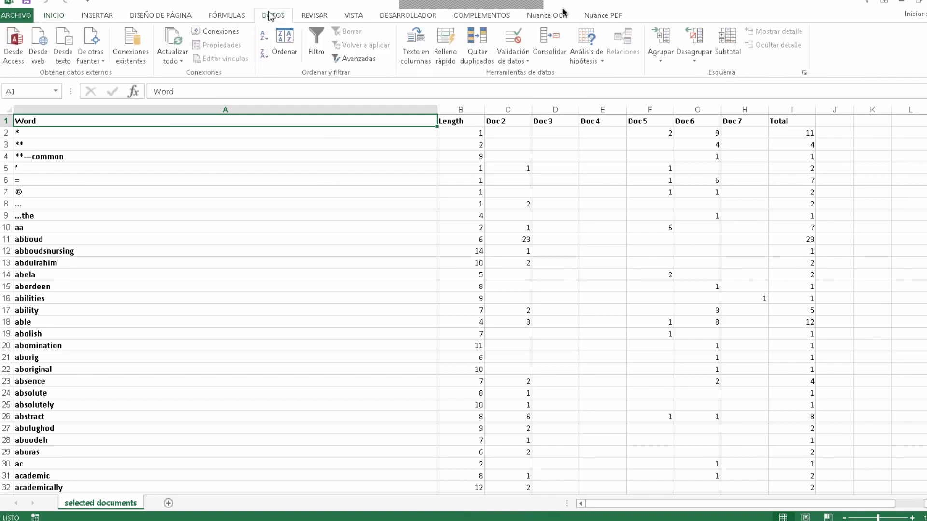
{"action": "left_click", "coordinate": [279, 53]}
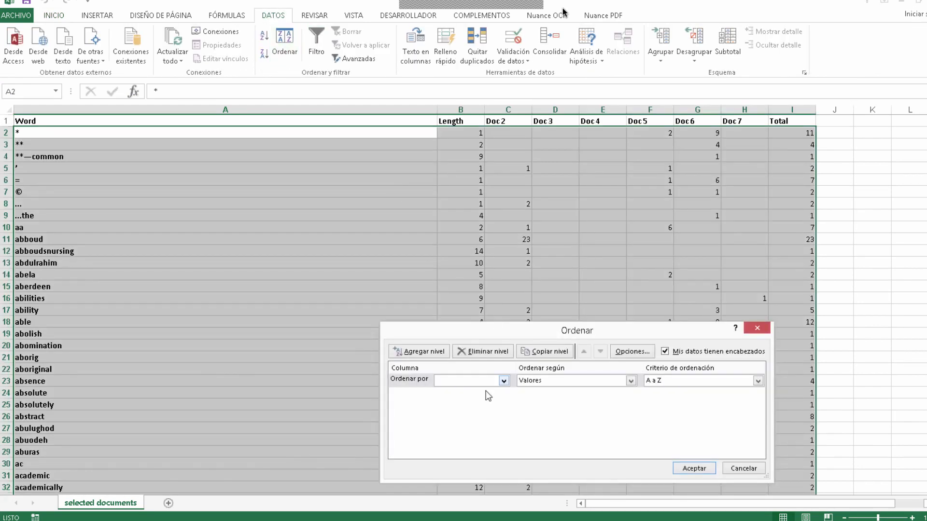
{"action": "left_click", "coordinate": [504, 381]}
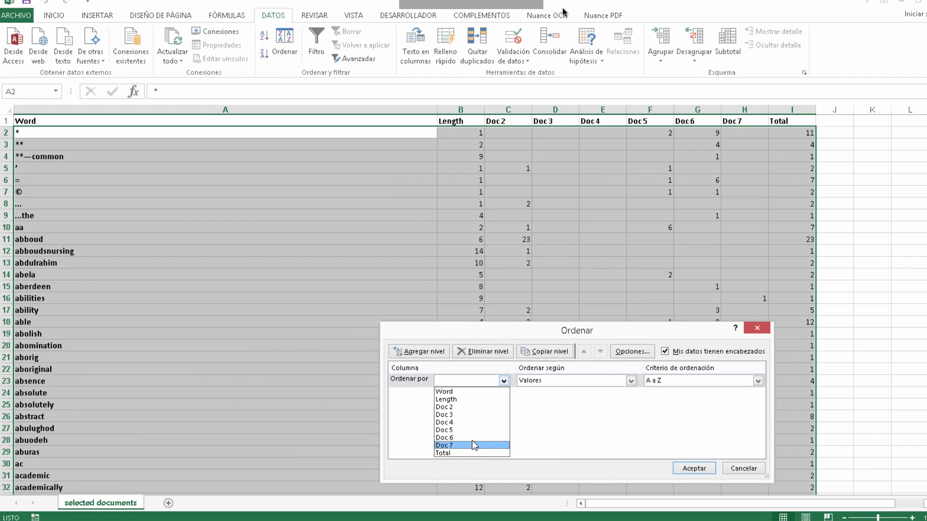
{"action": "left_click", "coordinate": [457, 452]}
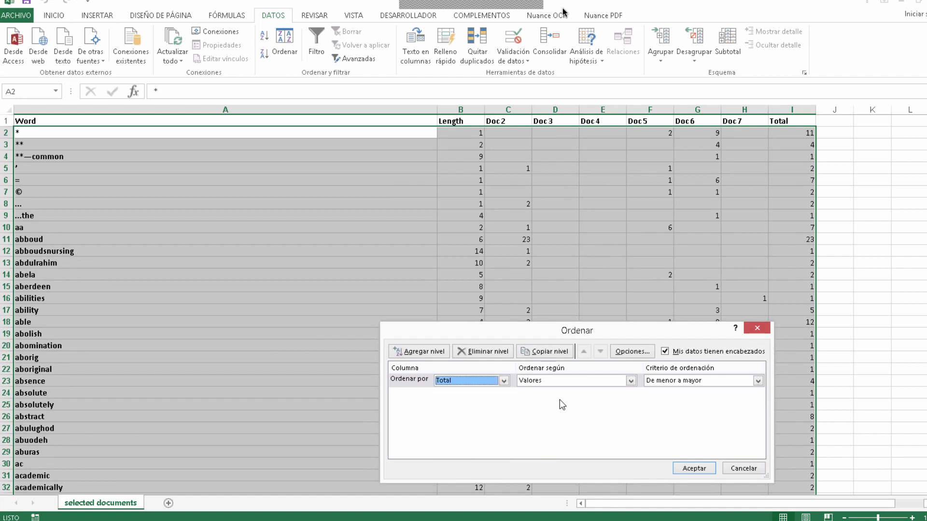
{"action": "left_click", "coordinate": [652, 381]}
{"action": "left_click", "coordinate": [671, 399]}
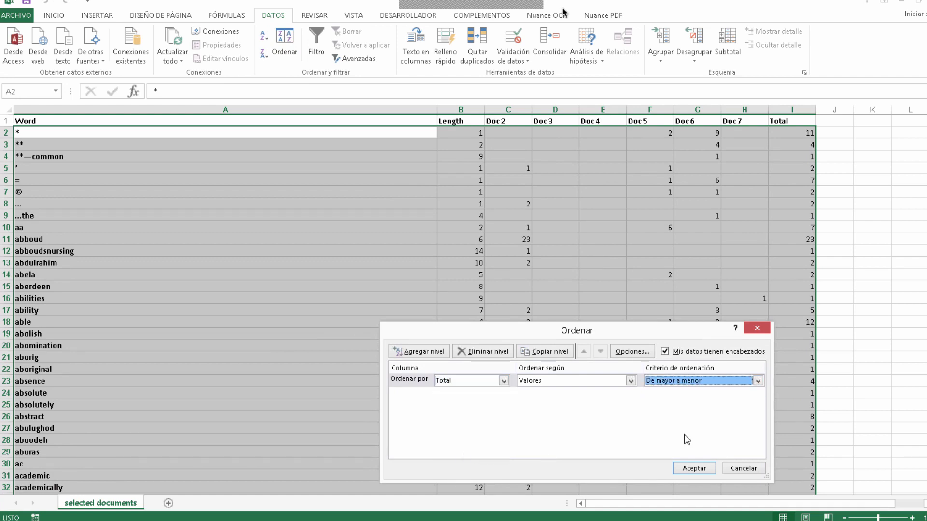
{"action": "left_click", "coordinate": [693, 469]}
{"action": "key", "text": "ctrl+Home"}
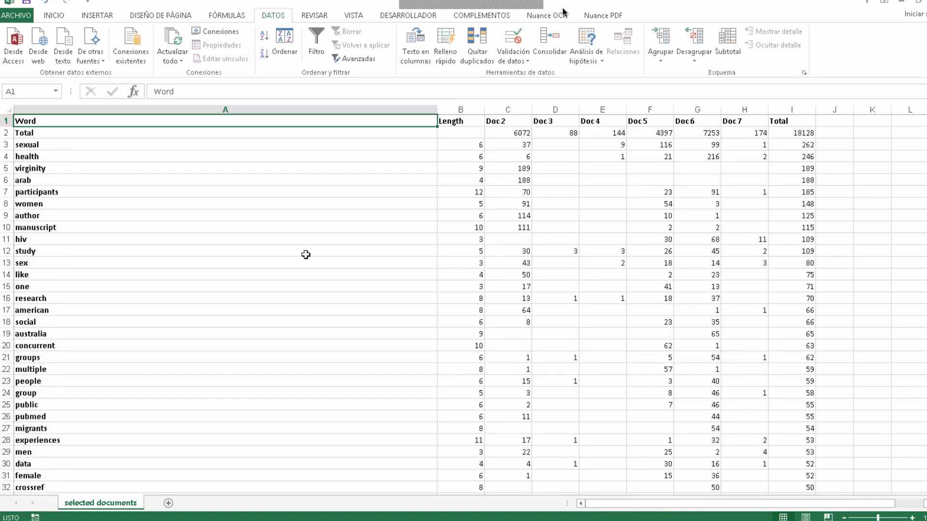
Step: Hide the Total row beneath the headers and the columns from Length through Doc 7
{"action": "left_click", "coordinate": [6, 133]}
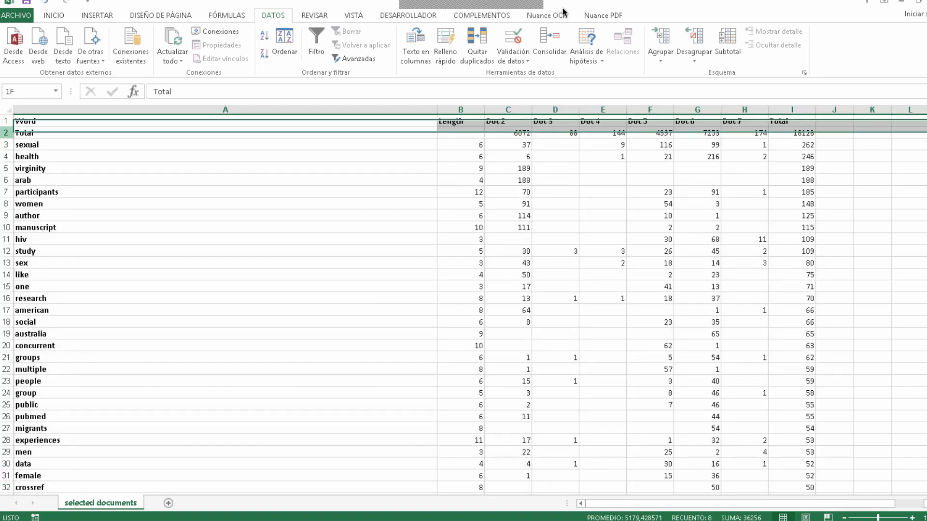
{"action": "right_click", "coordinate": [5, 132]}
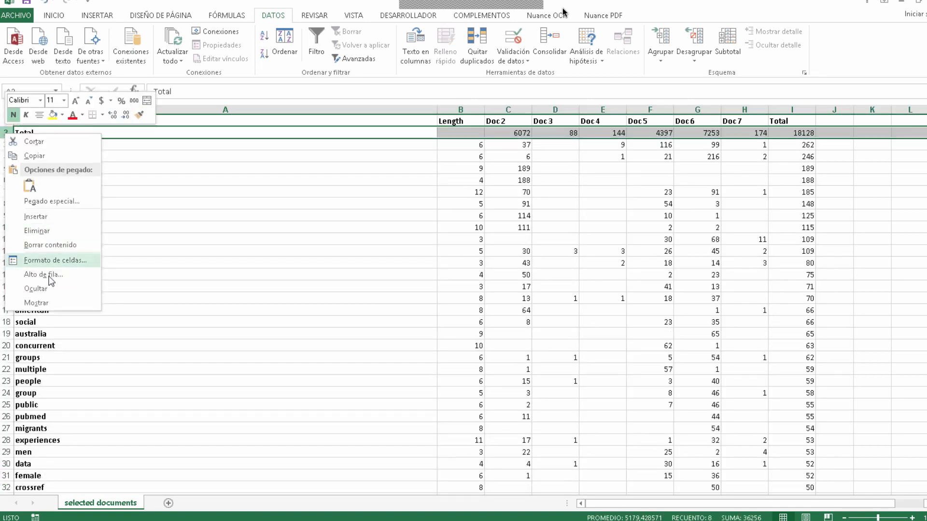
{"action": "left_click", "coordinate": [35, 288]}
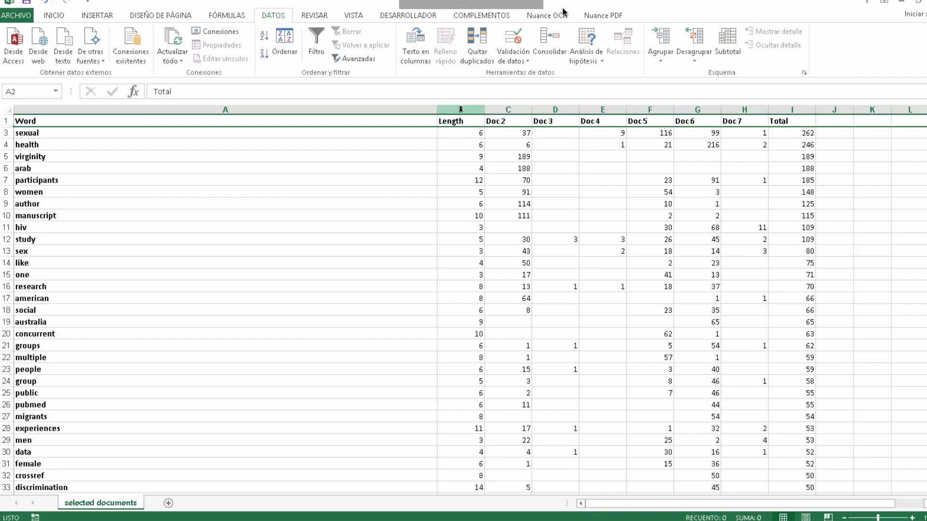
{"action": "left_click_drag", "start_coordinate": [460, 110], "coordinate": [743, 107]}
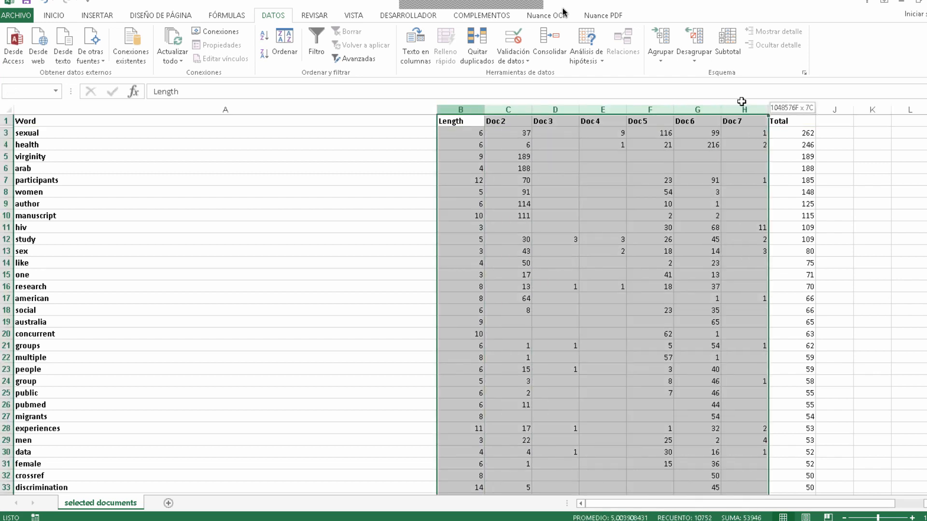
{"action": "right_click", "coordinate": [561, 132]}
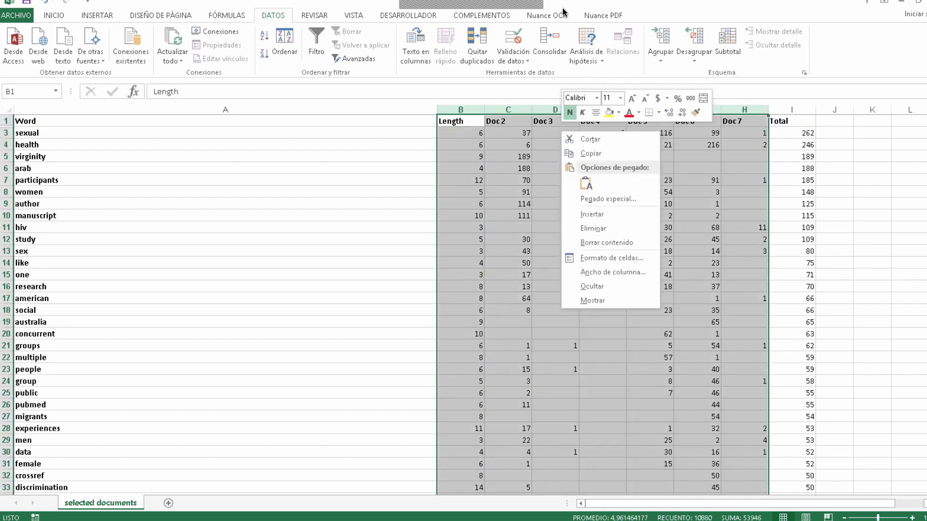
{"action": "left_click", "coordinate": [591, 288]}
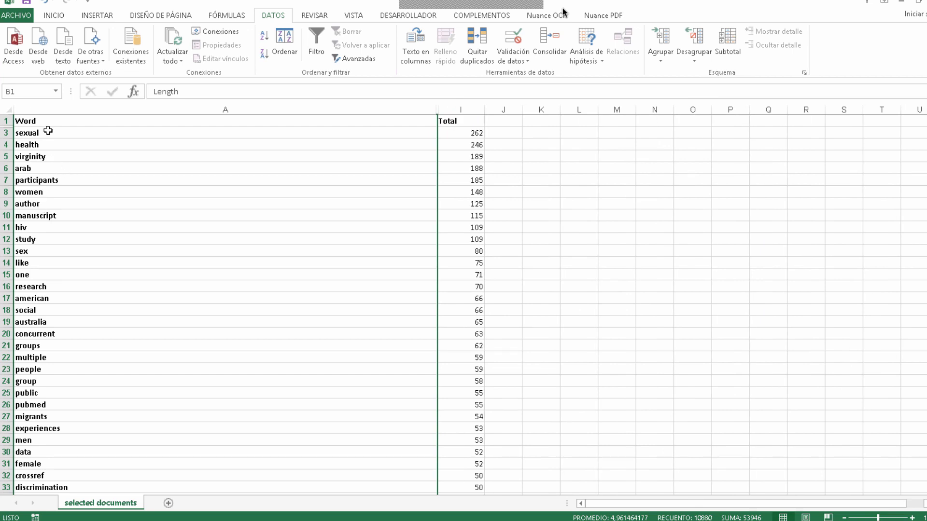
Step: Hide the row containing the word "one" in the frequency table
{"action": "left_click_drag", "start_coordinate": [48, 131], "coordinate": [463, 239]}
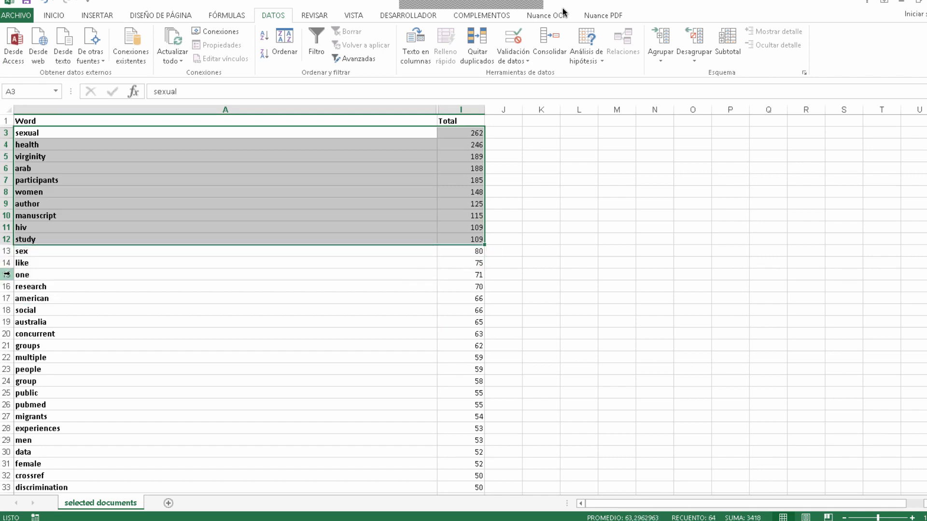
{"action": "left_click", "coordinate": [7, 274]}
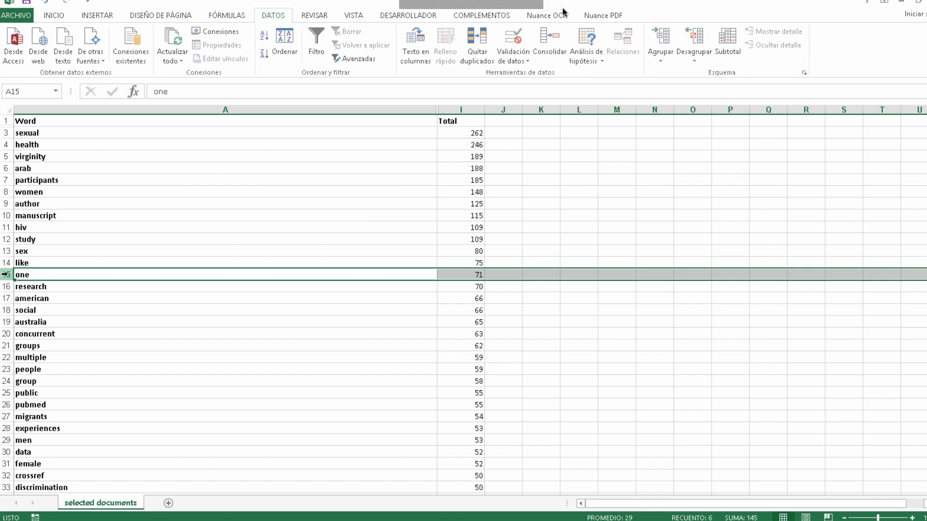
{"action": "right_click", "coordinate": [6, 274]}
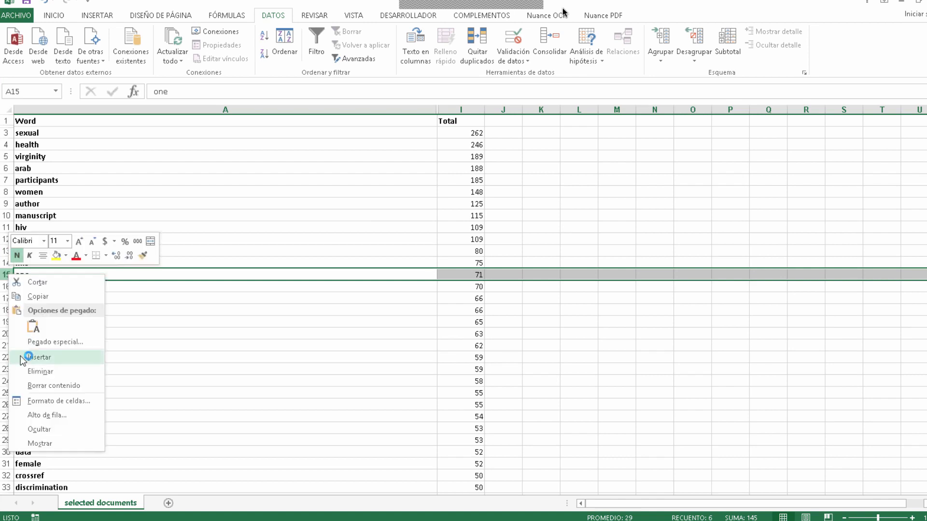
{"action": "left_click", "coordinate": [40, 431]}
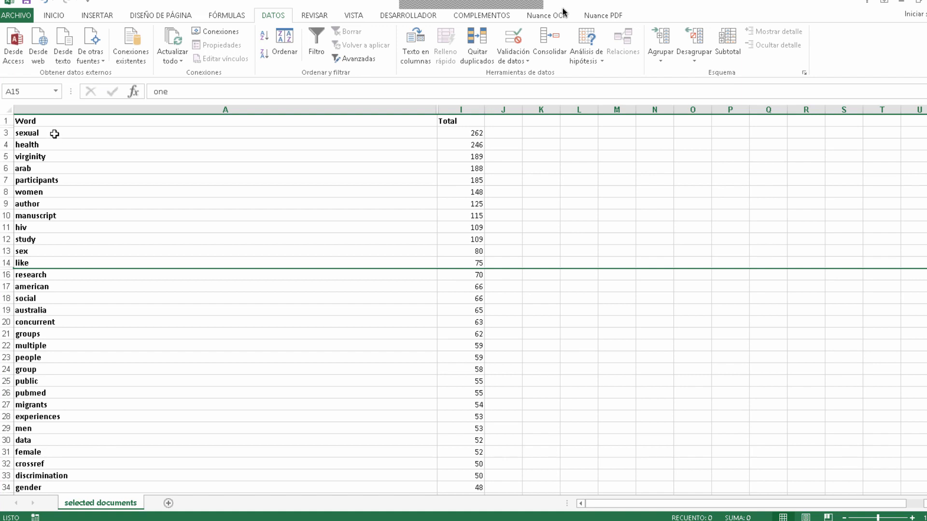
Step: Insert a radar chart with markers from the words "sexual" through "female" and their totals, and enlarge it
{"action": "left_click_drag", "start_coordinate": [54, 134], "coordinate": [476, 443]}
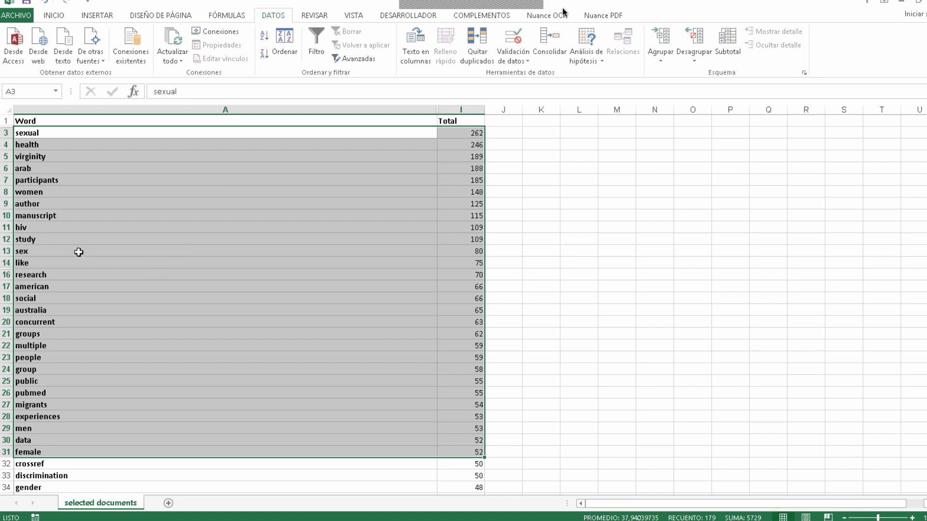
{"action": "left_click", "coordinate": [97, 16]}
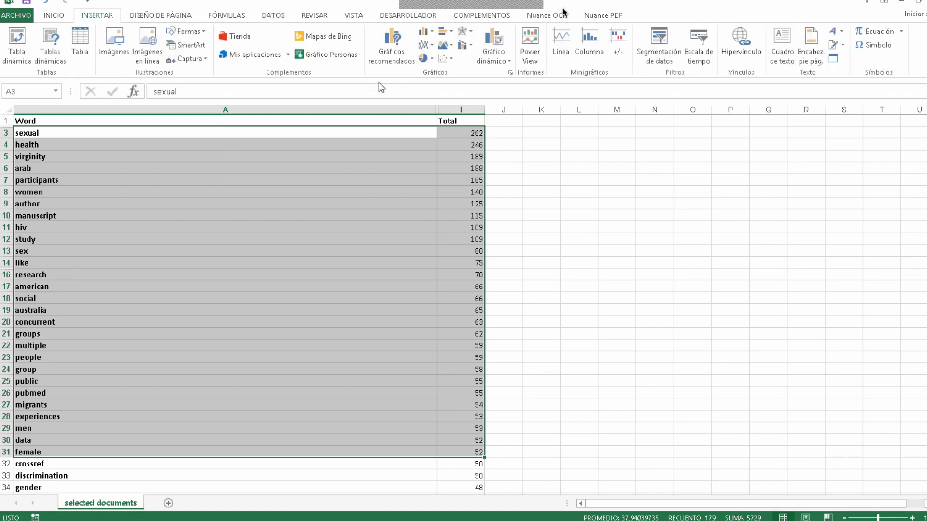
{"action": "left_click", "coordinate": [512, 73]}
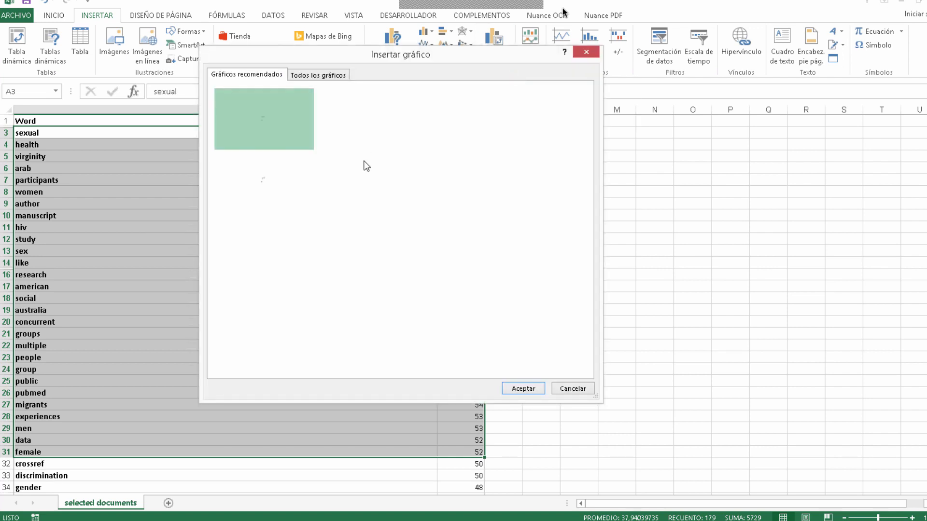
{"action": "left_click", "coordinate": [316, 75]}
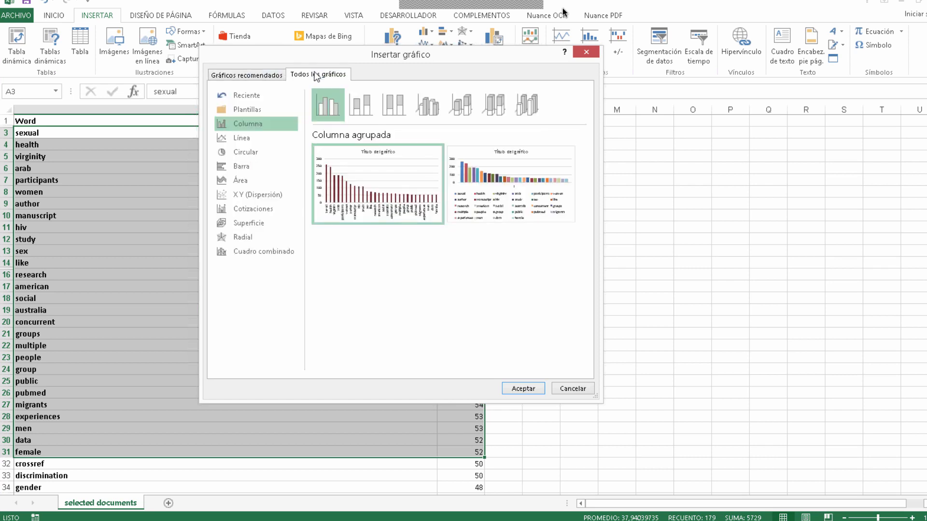
{"action": "left_click", "coordinate": [235, 237]}
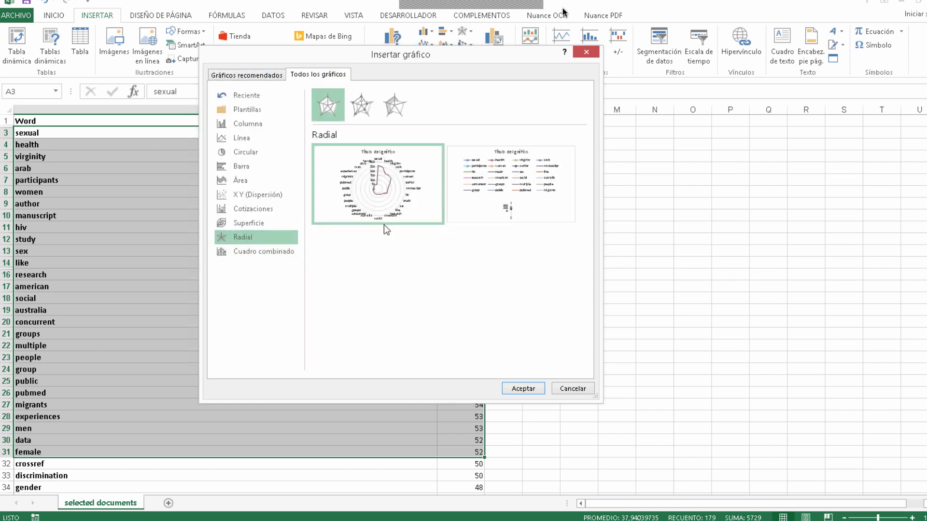
{"action": "mouse_move", "coordinate": [386, 222]}
{"action": "left_click", "coordinate": [361, 104]}
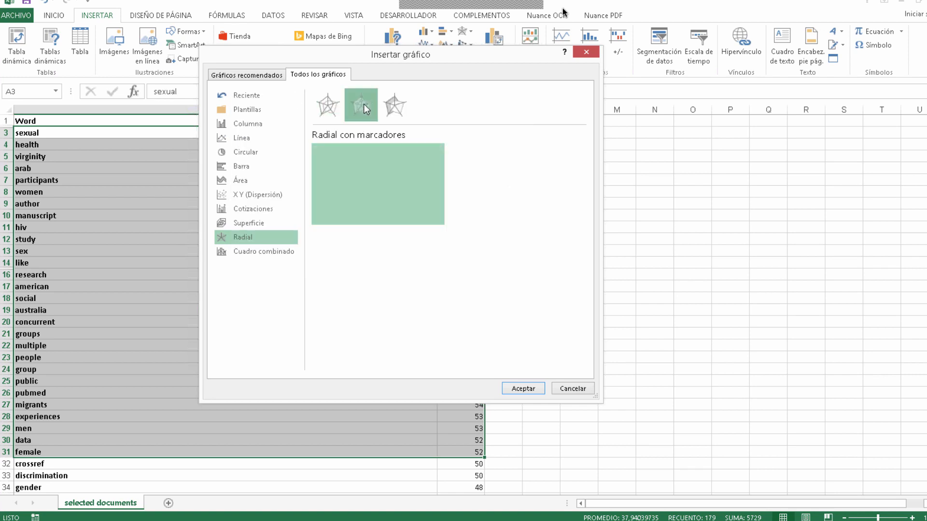
{"action": "left_click", "coordinate": [525, 390]}
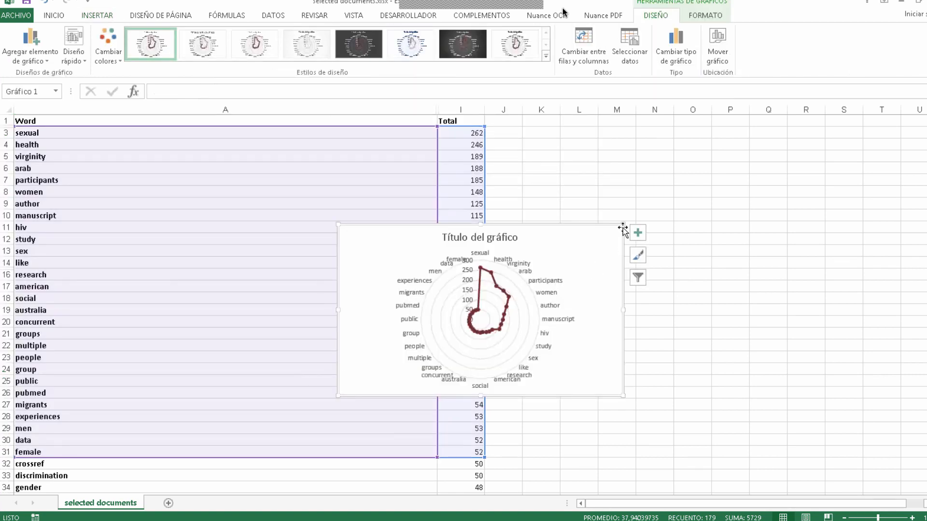
{"action": "left_click_drag", "start_coordinate": [623, 226], "coordinate": [724, 143]}
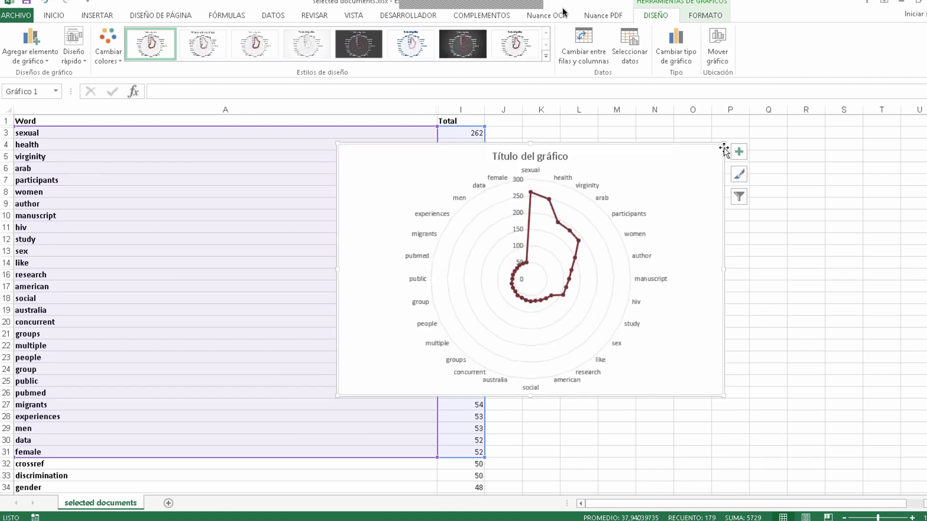
Step: Set the font colour of the radar chart's radial axis values to white and enlarge the chart
{"action": "right_click", "coordinate": [520, 200]}
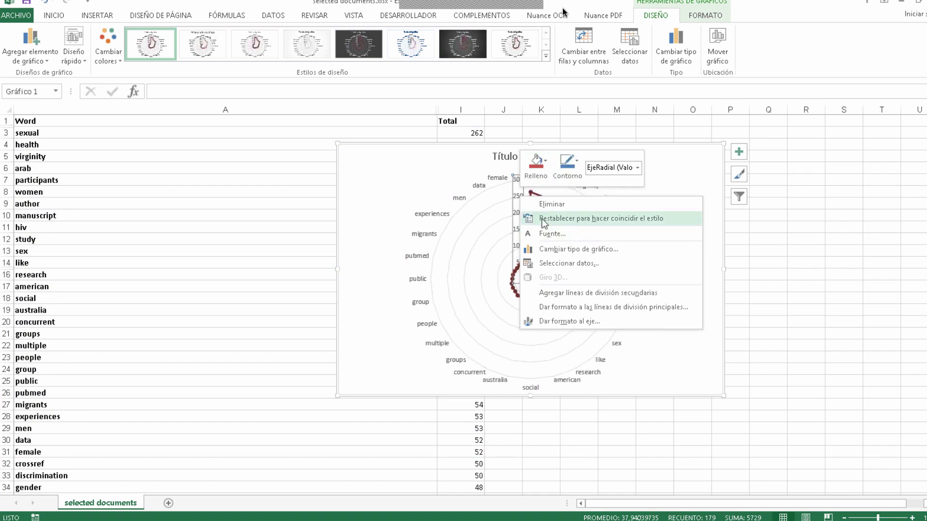
{"action": "left_click", "coordinate": [555, 236]}
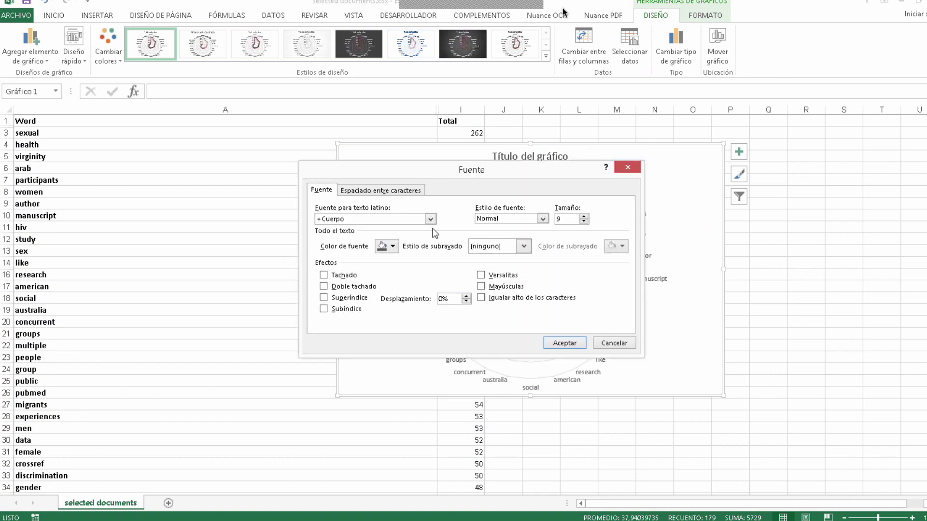
{"action": "left_click", "coordinate": [391, 247]}
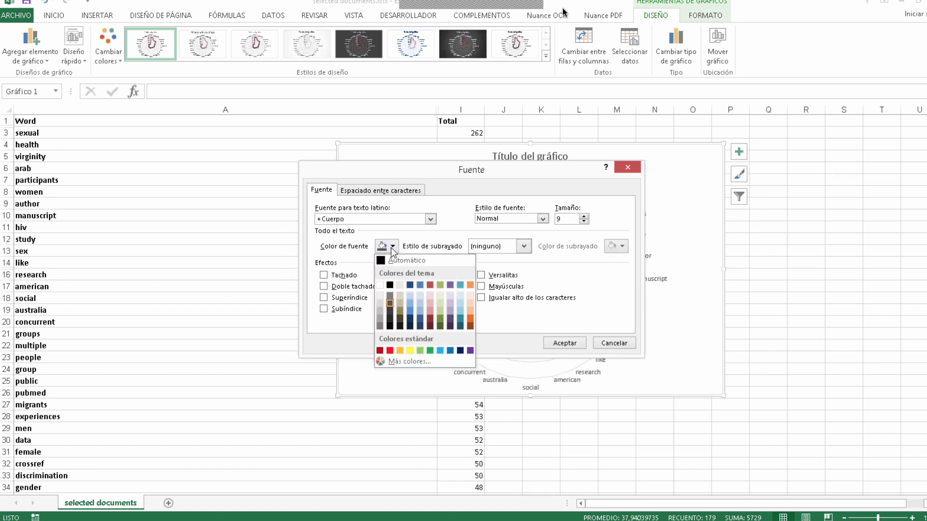
{"action": "left_click", "coordinate": [380, 285]}
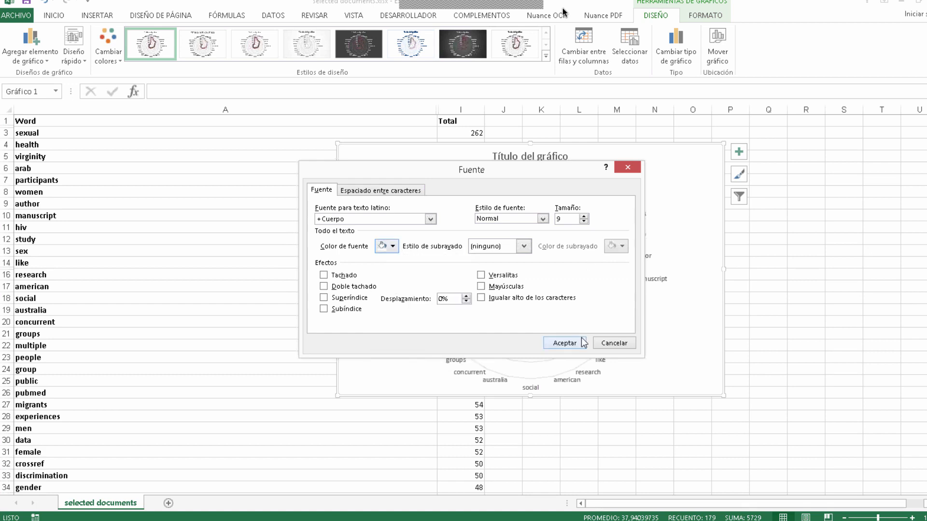
{"action": "left_click", "coordinate": [564, 343]}
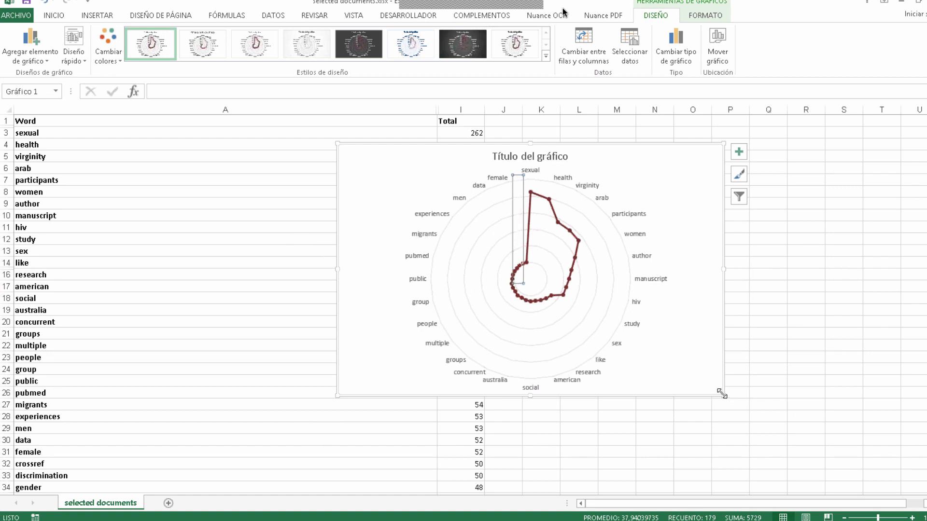
{"action": "left_click", "coordinate": [759, 415]}
{"action": "left_click_drag", "start_coordinate": [759, 415], "coordinate": [792, 439]}
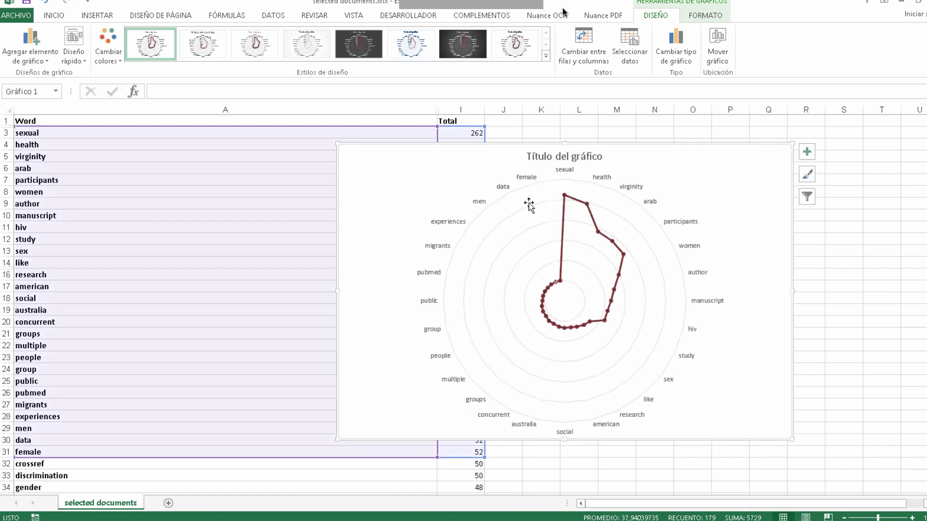
Step: Replace the radar chart's placeholder title with "Conteo de palabras"
{"action": "left_click", "coordinate": [557, 158]}
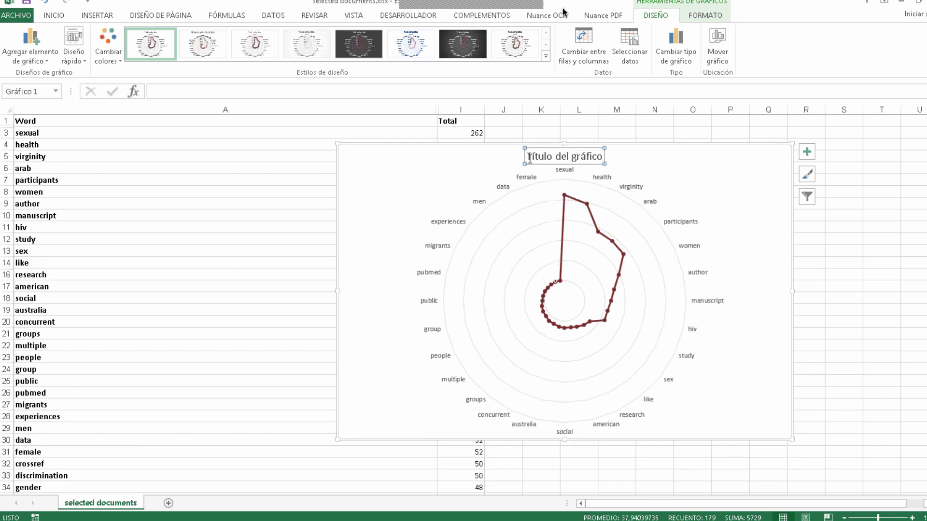
{"action": "left_click_drag", "start_coordinate": [527, 155], "coordinate": [598, 161]}
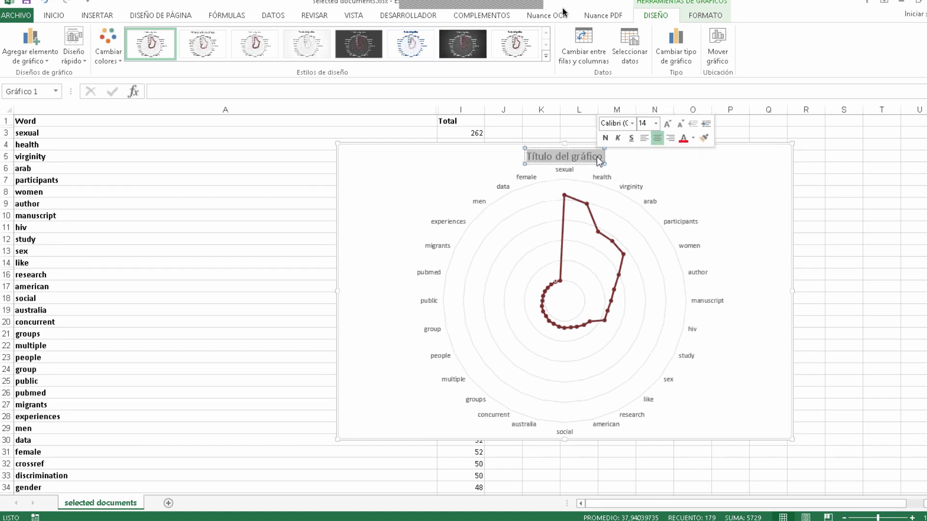
{"action": "type", "text": "Conteo d"}
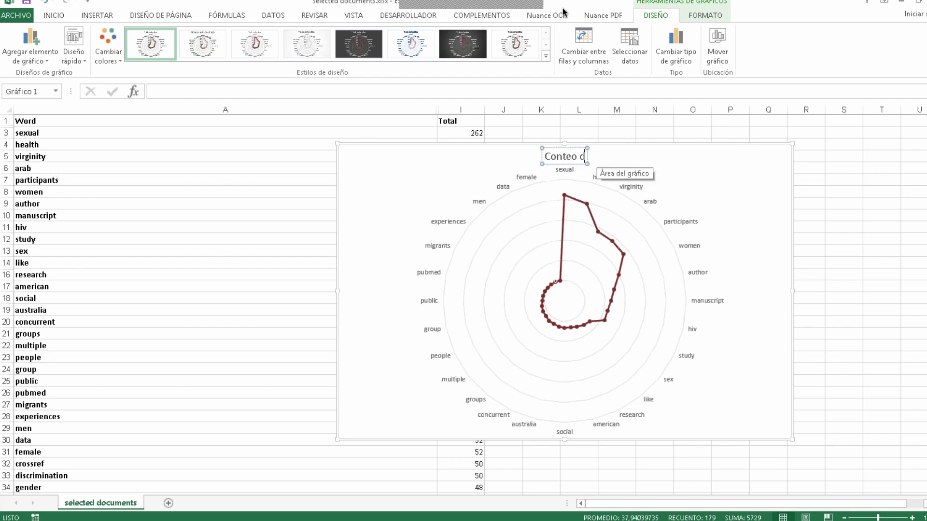
{"action": "type", "text": "e palabras"}
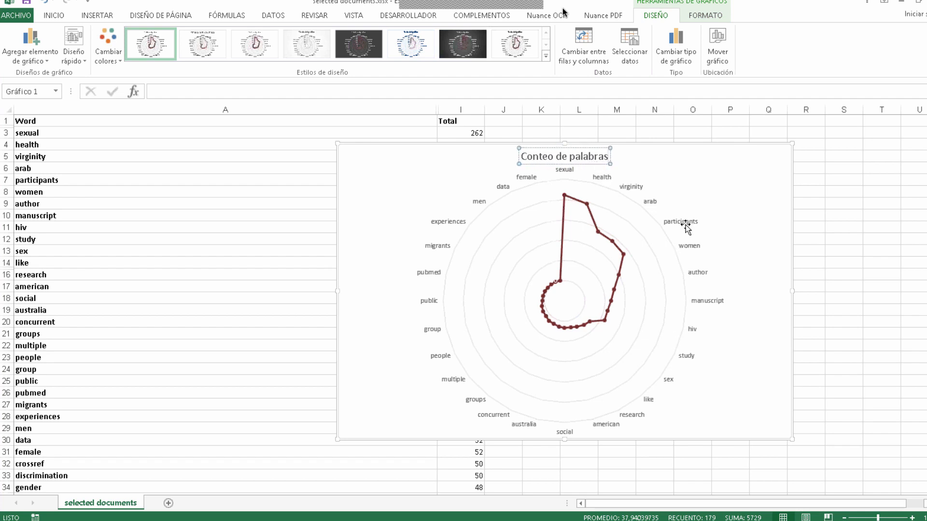
{"action": "left_click", "coordinate": [704, 204]}
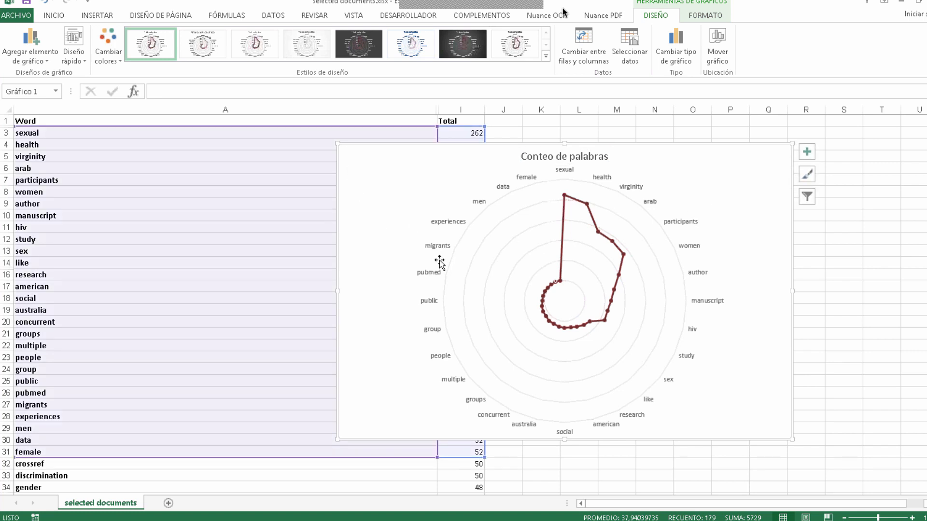
Step: Format the word labels around the radar chart in 12-point bold and deselect the chart
{"action": "left_click", "coordinate": [449, 225]}
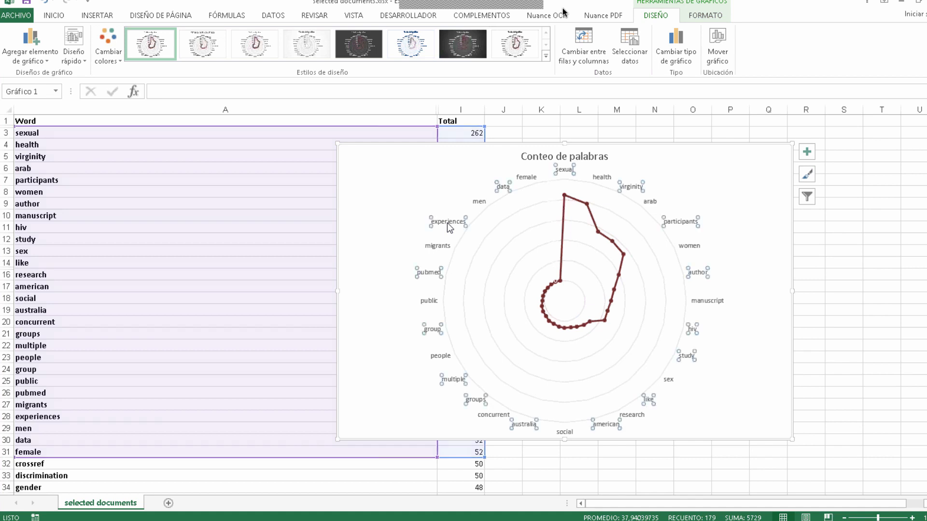
{"action": "left_click", "coordinate": [53, 14]}
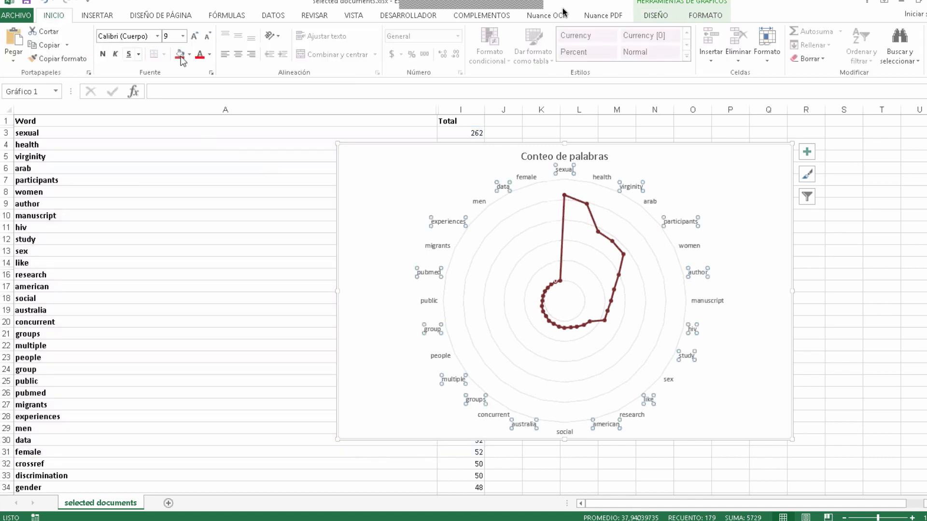
{"action": "left_click", "coordinate": [182, 36]}
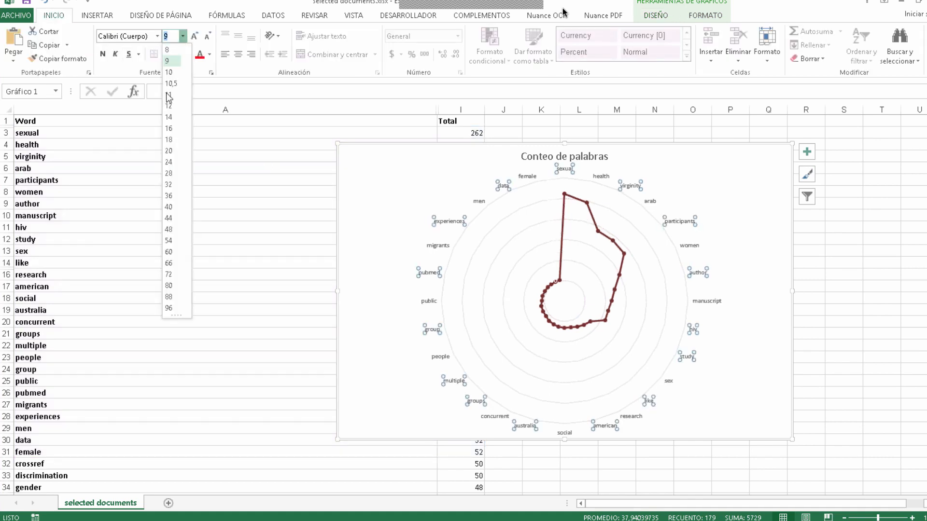
{"action": "left_click", "coordinate": [168, 106]}
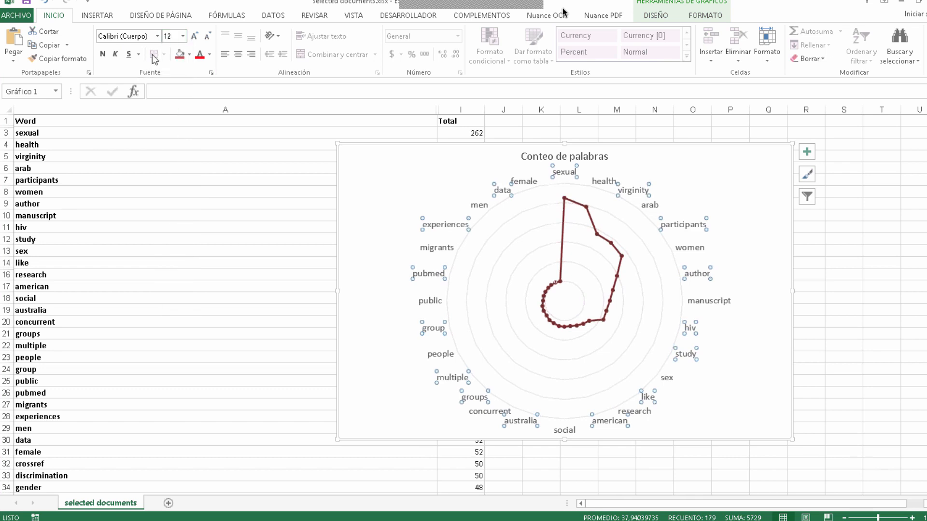
{"action": "left_click", "coordinate": [102, 54]}
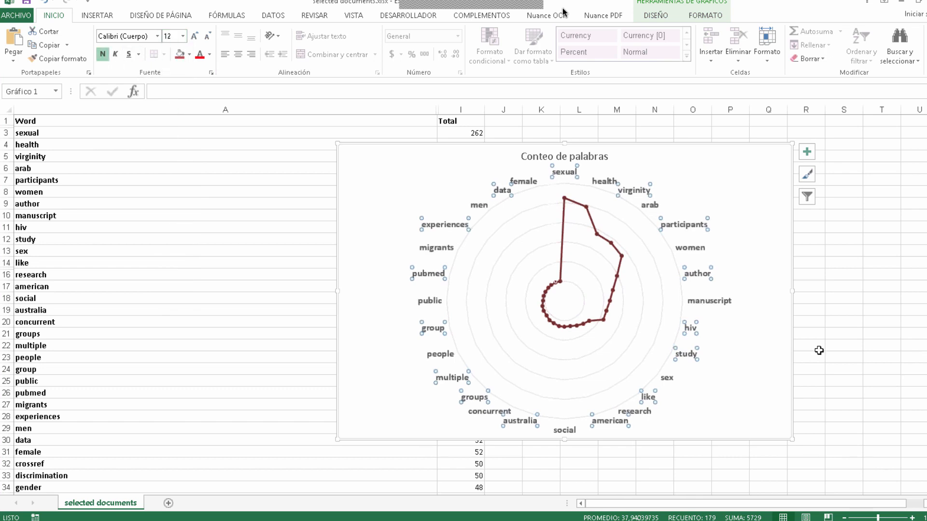
{"action": "left_click", "coordinate": [877, 281]}
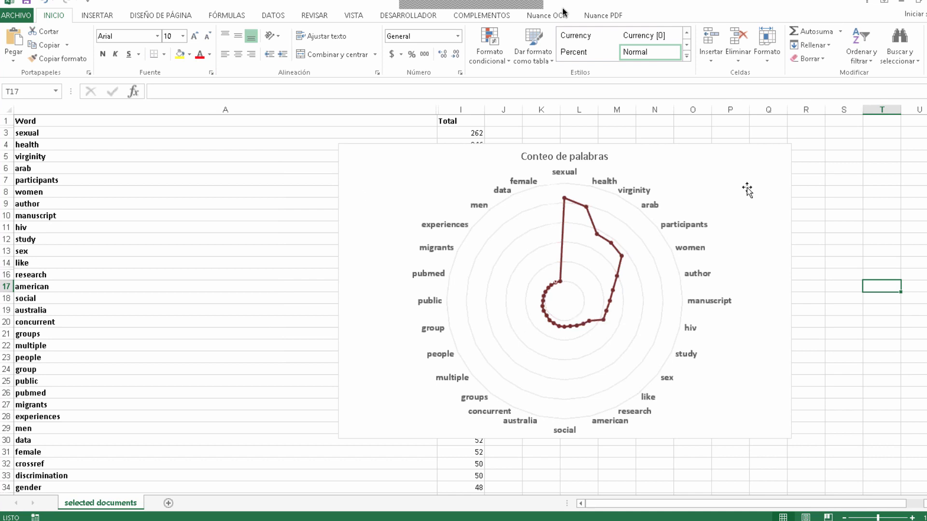
Step: Switch back to ATLAS.ti and close the Document Manager and the gestores bibliográficos project, dismissing the dialogs
{"action": "left_click", "coordinate": [900, 2]}
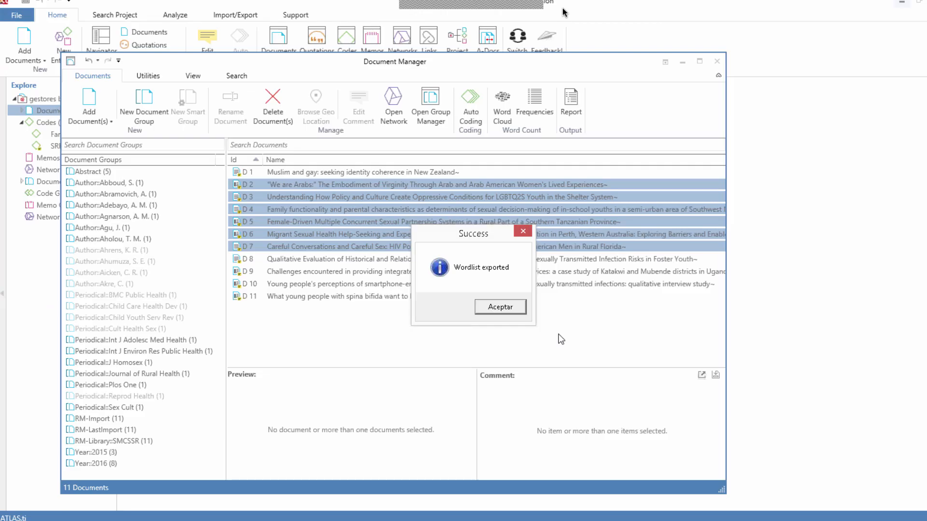
{"action": "left_click", "coordinate": [498, 308]}
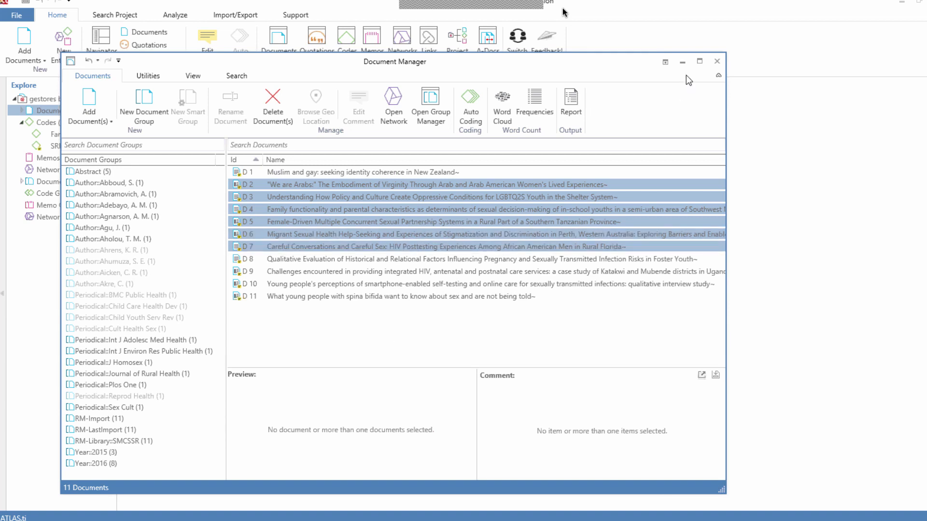
{"action": "left_click", "coordinate": [717, 62]}
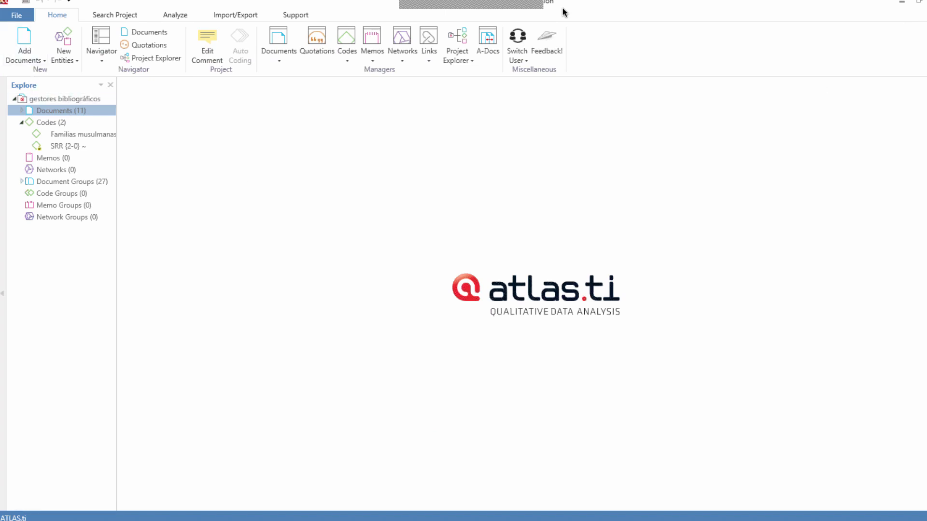
{"action": "left_click", "coordinate": [920, 12]}
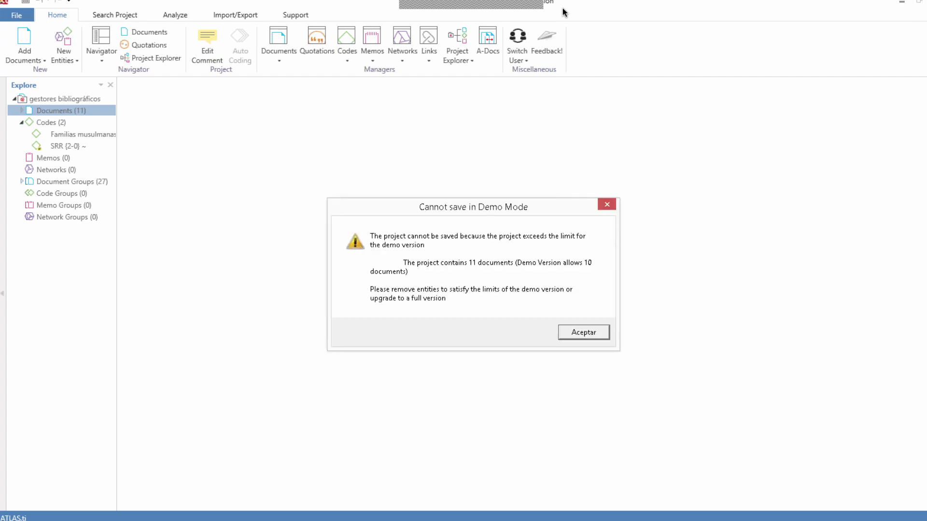
{"action": "left_click", "coordinate": [585, 333]}
Step: Relaunch ATLAS.ti with the trial license and create a project named "Trabajo de campo" in a maximized window
{"action": "double_click", "coordinate": [439, 132]}
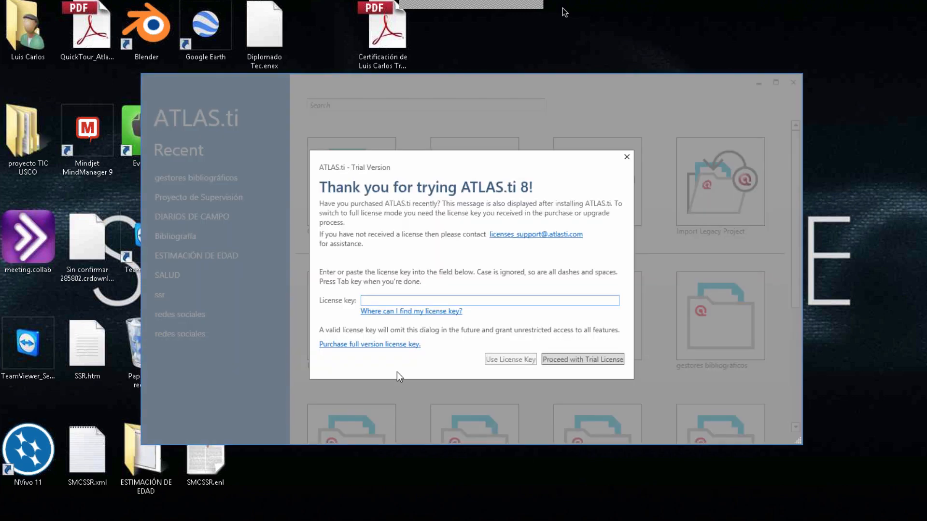
{"action": "left_click", "coordinate": [581, 363]}
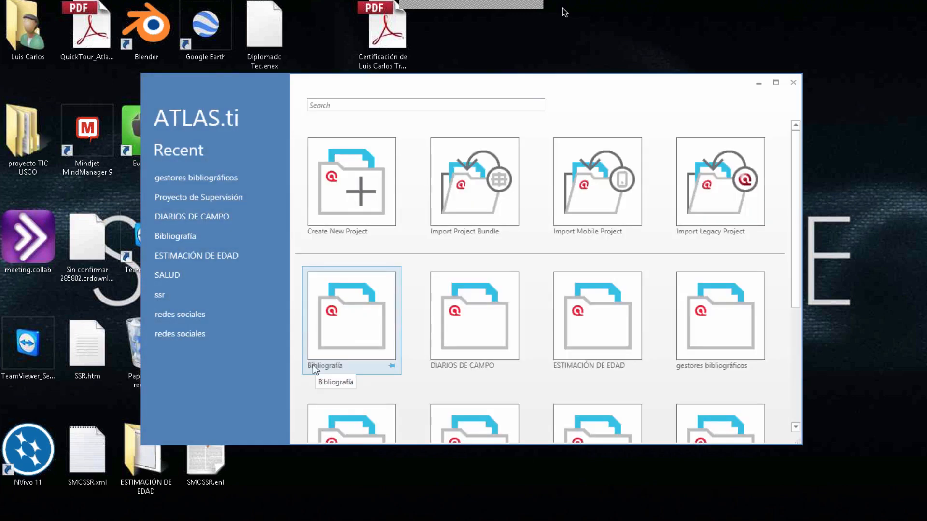
{"action": "left_click", "coordinate": [369, 256]}
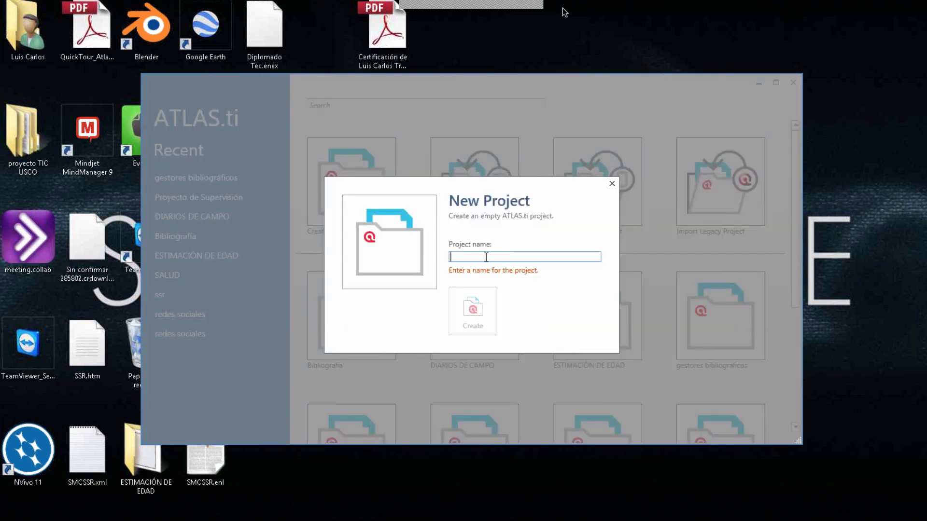
{"action": "type", "text": "Trabajo de campo"}
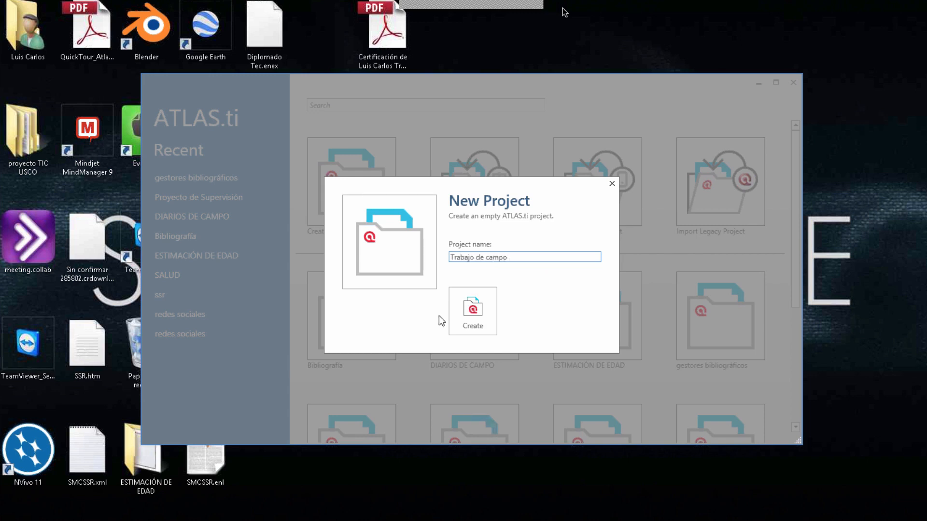
{"action": "left_click", "coordinate": [469, 319]}
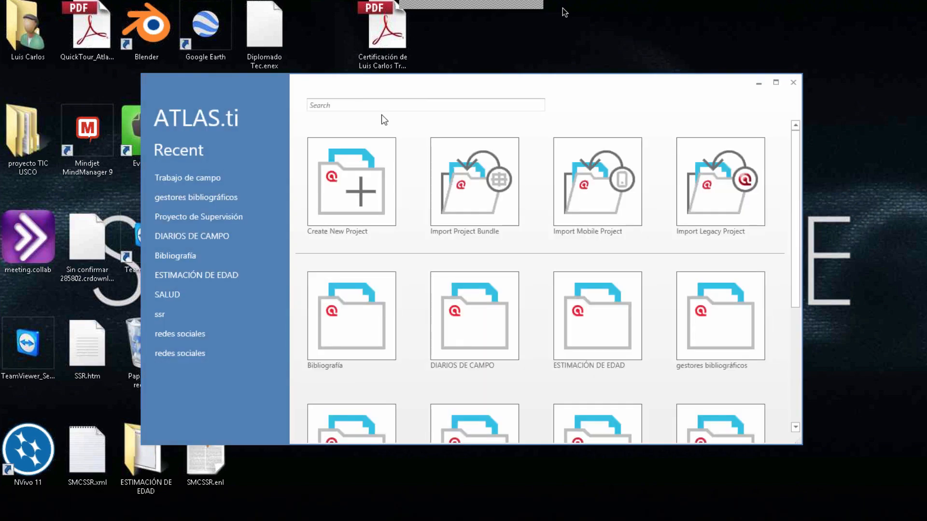
{"action": "left_click", "coordinate": [775, 83]}
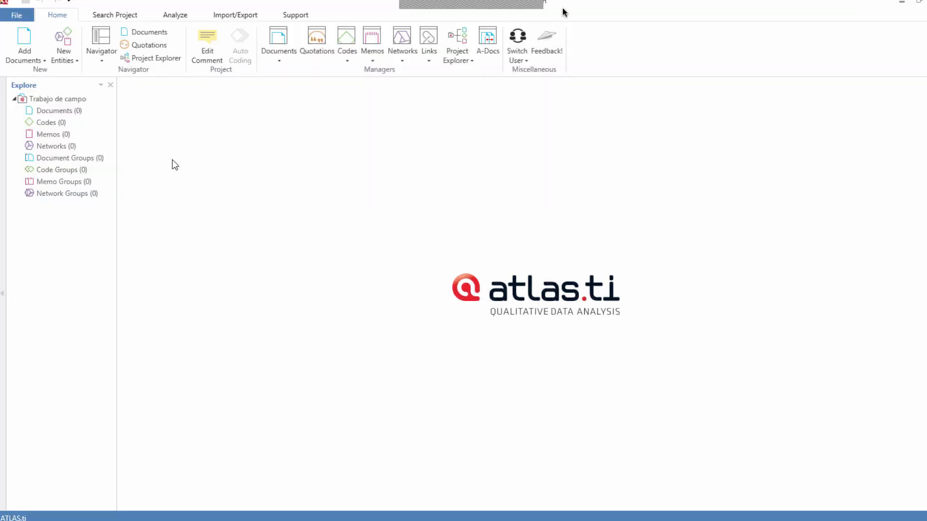
Step: Import the Evernote notes into the Trabajo de campo project and expand its document list
{"action": "left_click", "coordinate": [240, 15]}
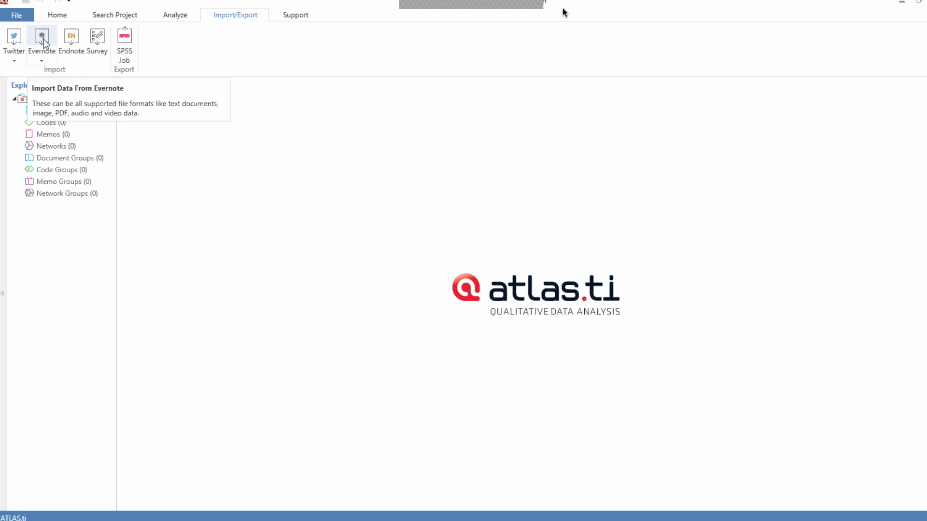
{"action": "left_click", "coordinate": [44, 43]}
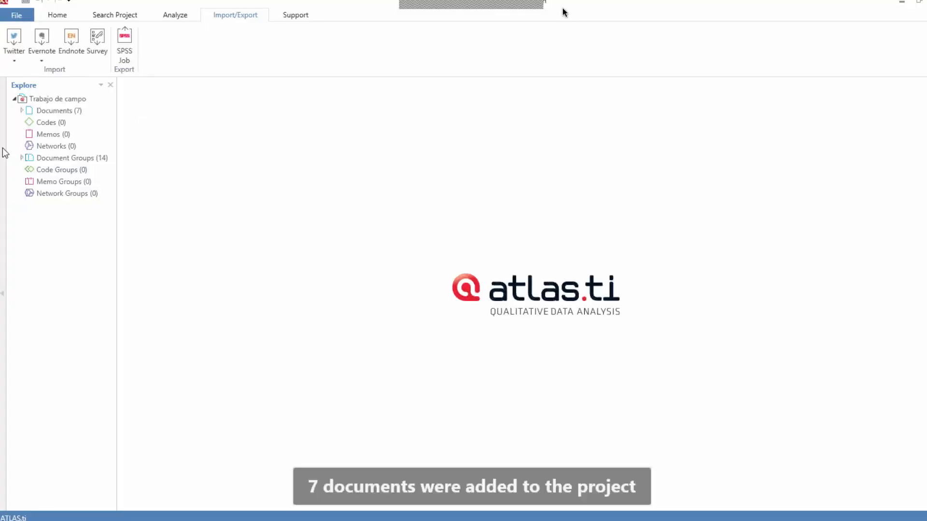
{"action": "left_click", "coordinate": [21, 111]}
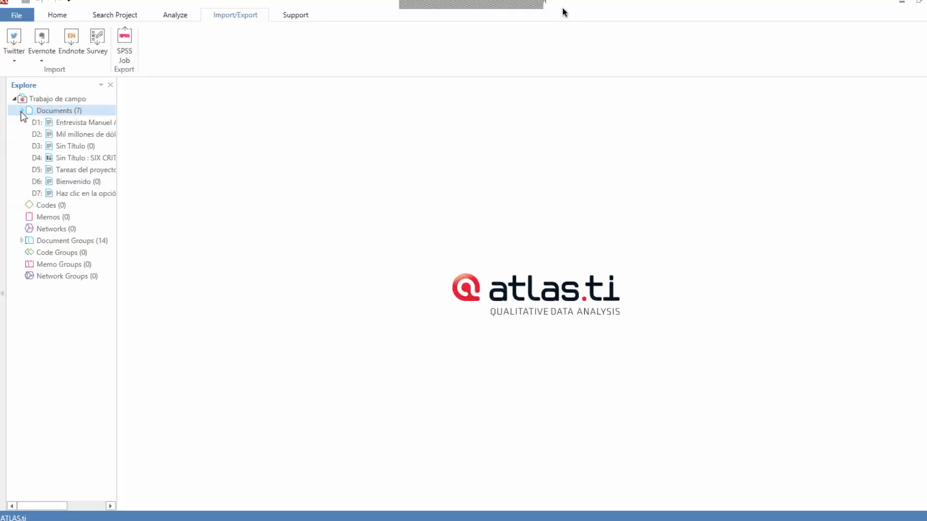
Step: Open imported documents D1 through D4 and select the introductory paragraph beneath the title of D4
{"action": "left_click", "coordinate": [78, 124]}
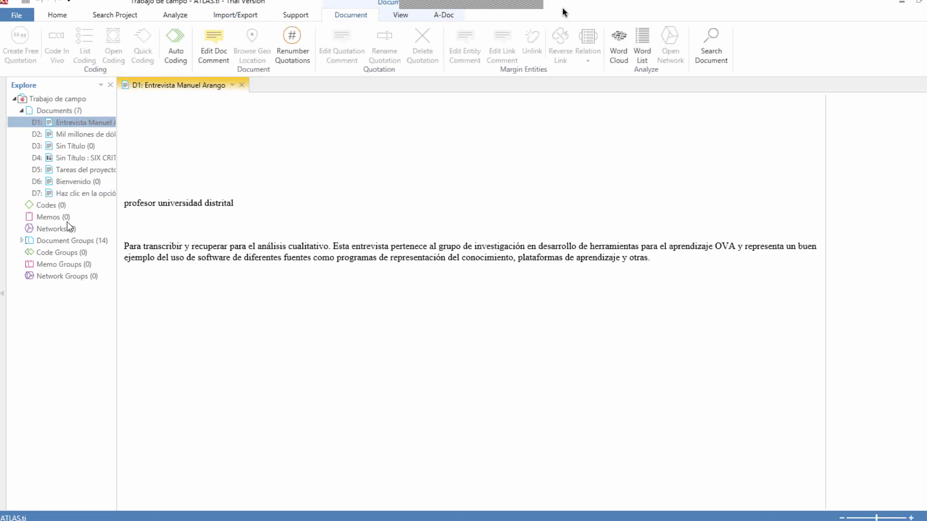
{"action": "left_click", "coordinate": [71, 135]}
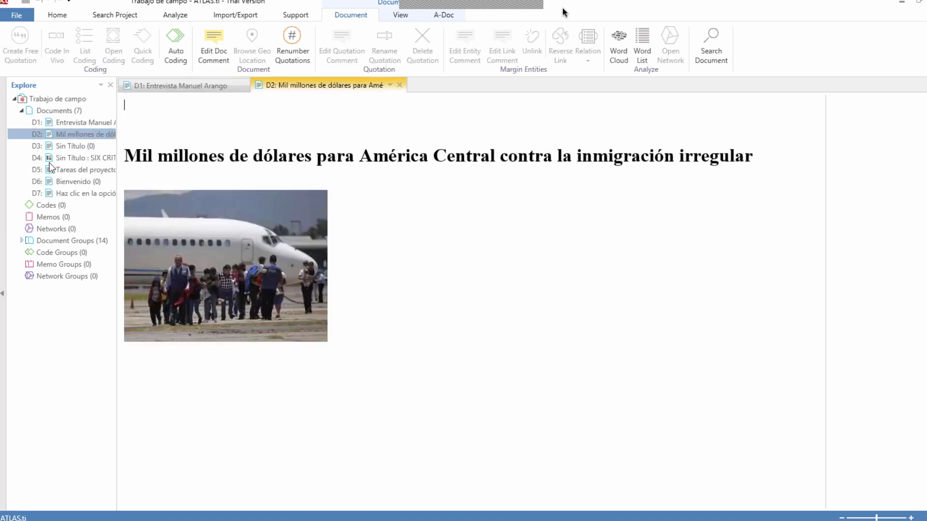
{"action": "left_click", "coordinate": [67, 147]}
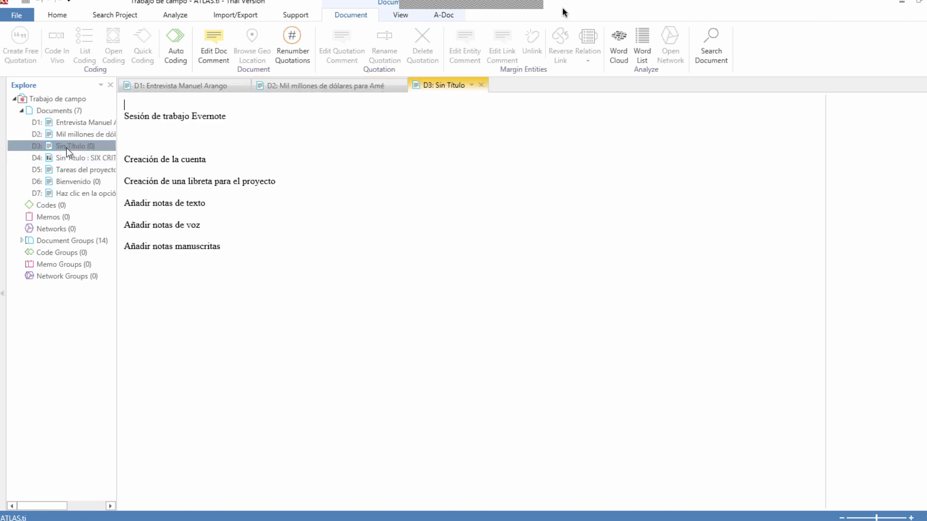
{"action": "double_click", "coordinate": [65, 159]}
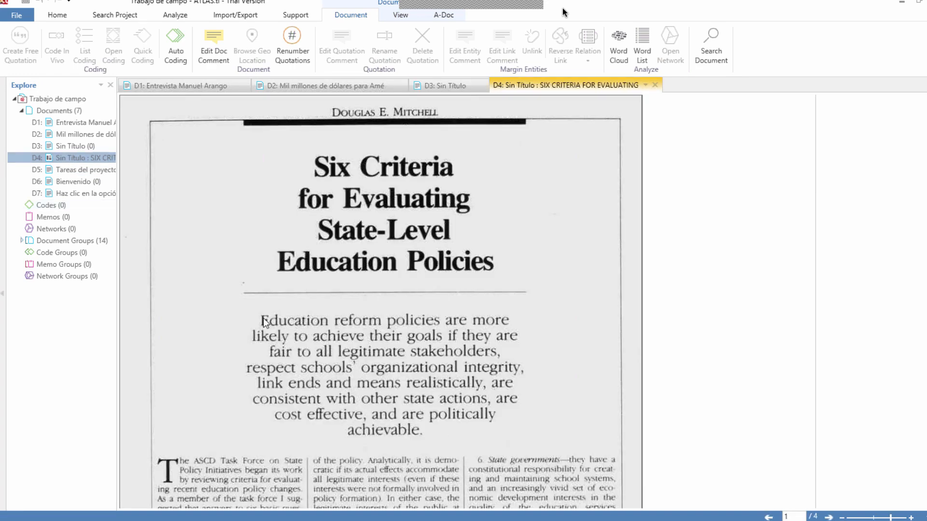
{"action": "left_click_drag", "start_coordinate": [259, 319], "coordinate": [425, 434]}
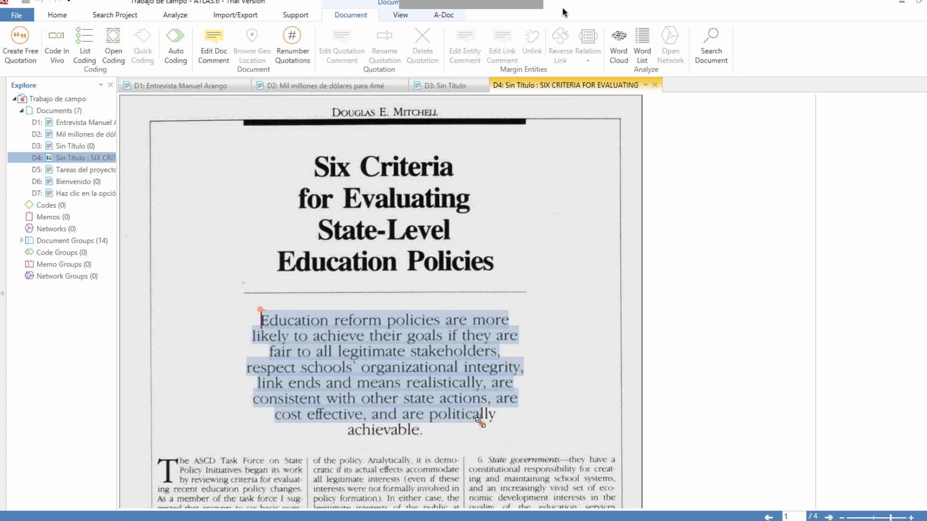
Step: Finish selecting the introductory paragraph in D4, open imported notes D6 and D7 to read them, and return to D3
{"action": "left_click_drag", "start_coordinate": [480, 422], "coordinate": [495, 424]}
{"action": "left_click", "coordinate": [76, 171]}
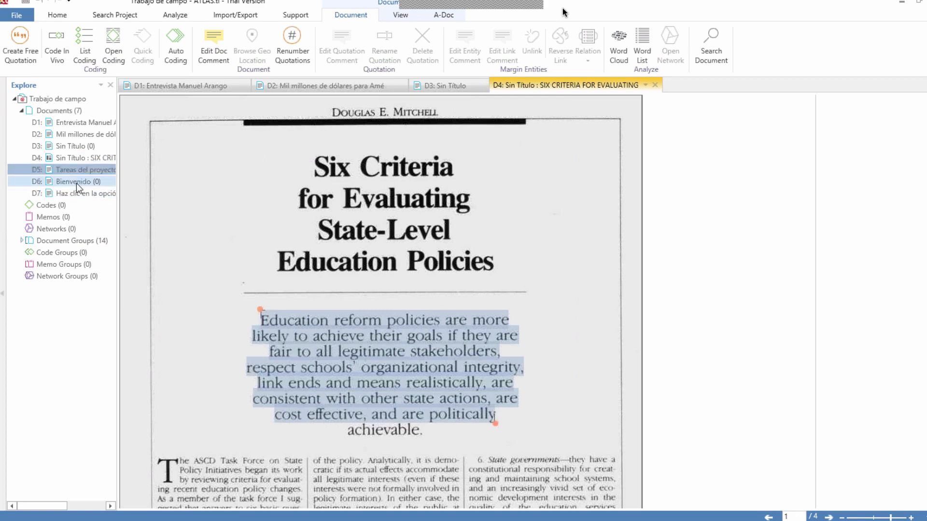
{"action": "double_click", "coordinate": [77, 183]}
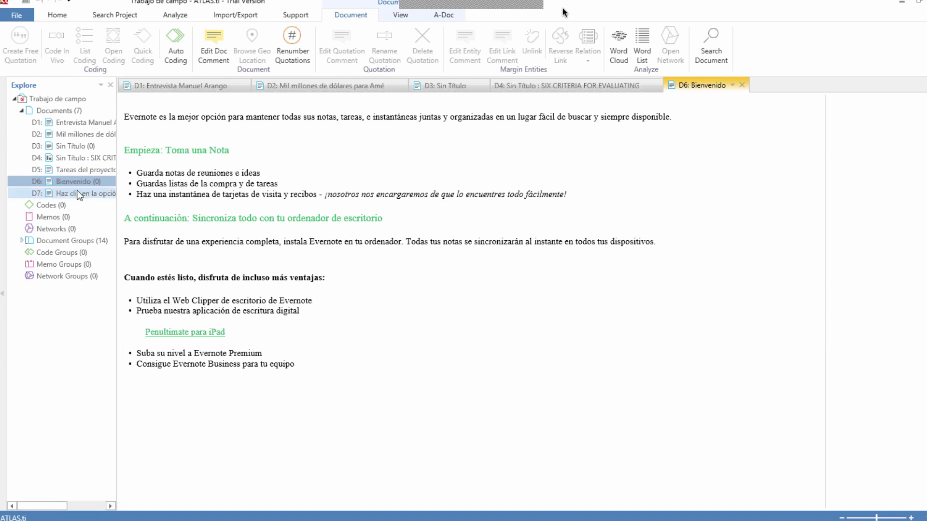
{"action": "left_click", "coordinate": [76, 191]}
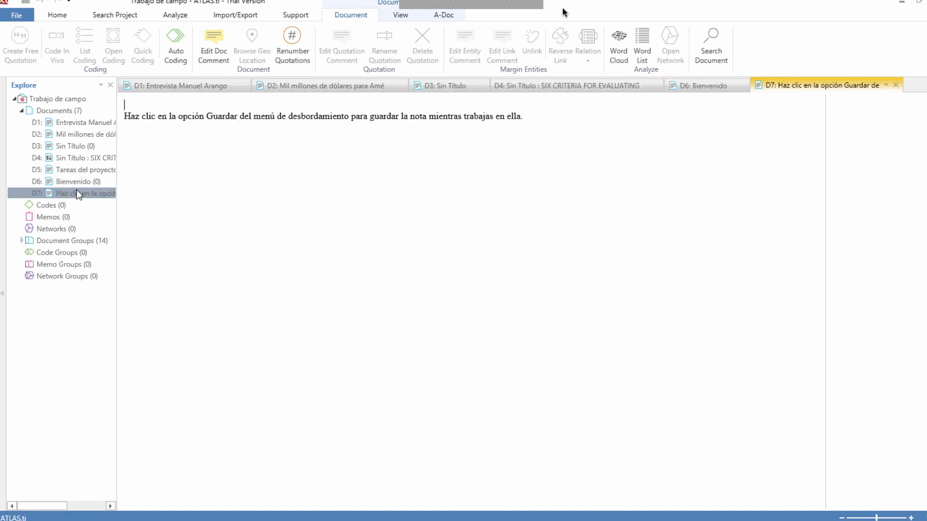
{"action": "double_click", "coordinate": [76, 143]}
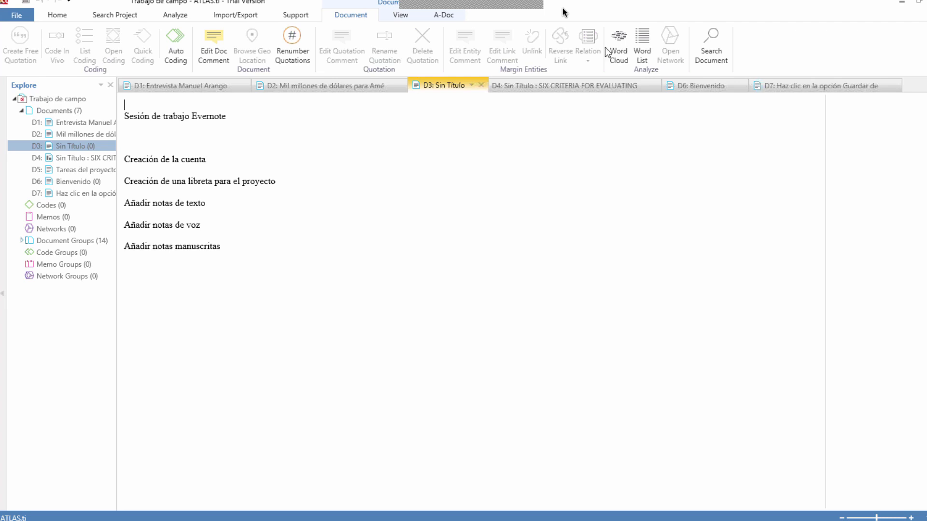
Step: Open the Document Manager, enlarge and reposition its window, and examine the imported documents and their groups
{"action": "left_click", "coordinate": [43, 113]}
{"action": "double_click", "coordinate": [44, 112]}
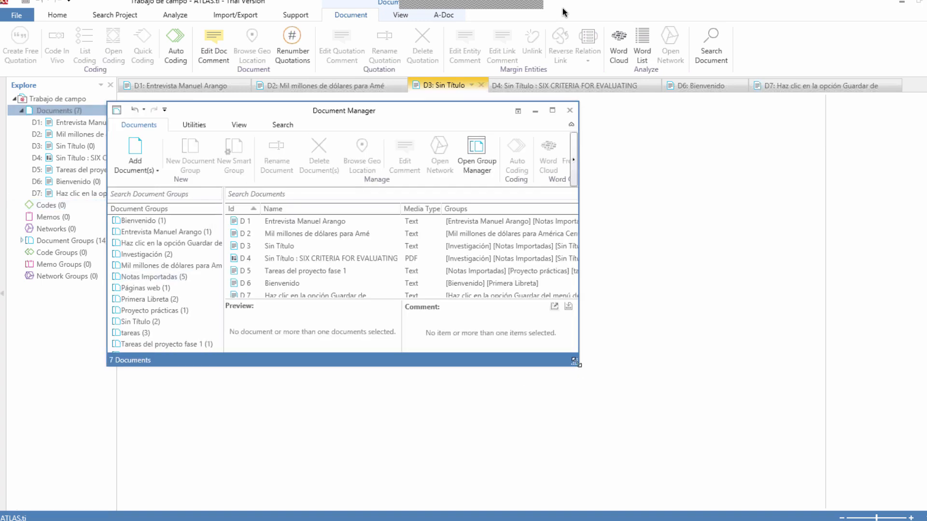
{"action": "left_click_drag", "start_coordinate": [575, 364], "coordinate": [698, 439]}
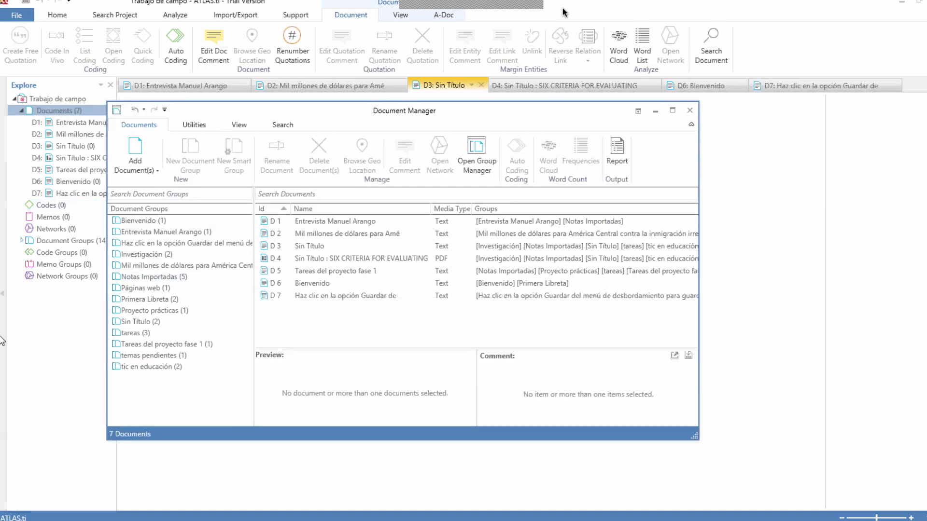
{"action": "left_click_drag", "start_coordinate": [243, 112], "coordinate": [357, 118]}
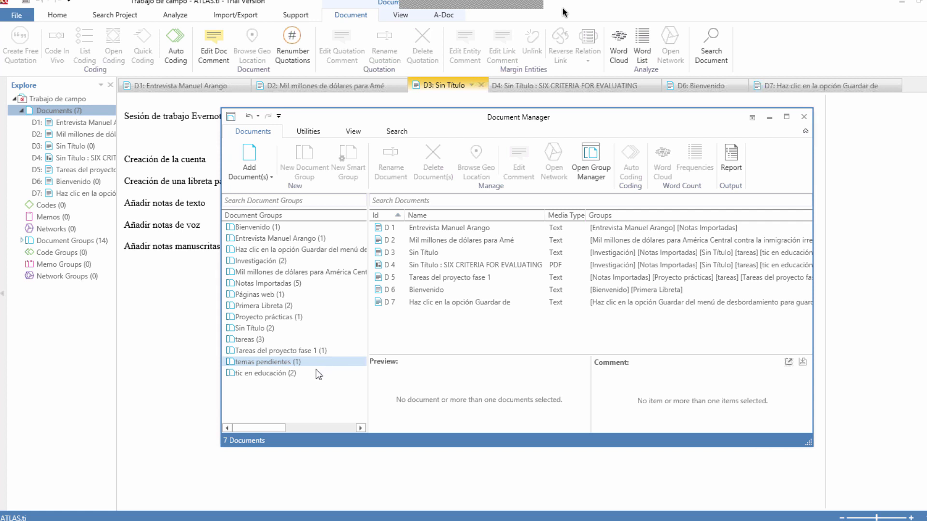
{"action": "mouse_move", "coordinate": [242, 516]}
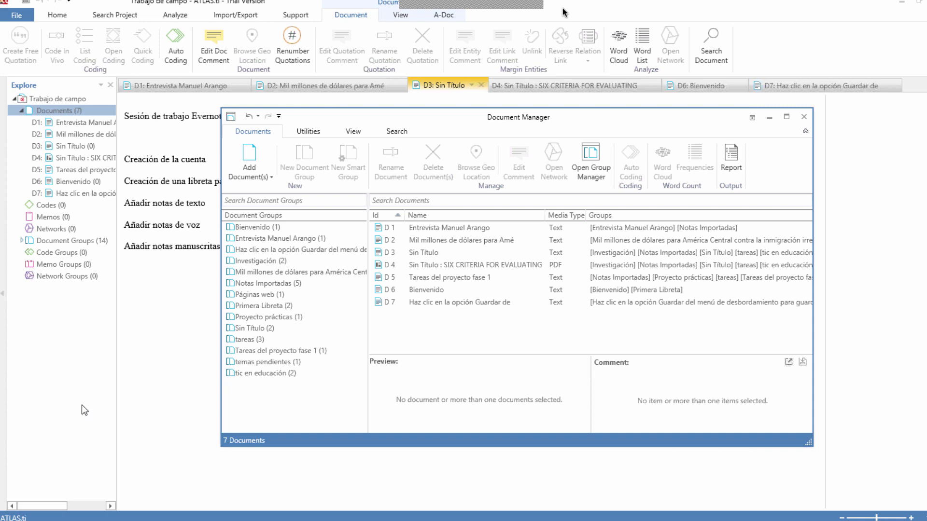
Step: Show the survey import option, minimize ATLAS.ti and its Document Manager, and open the example survey workbook from the desktop's Atlas.ti8 folder
{"action": "left_click", "coordinate": [231, 9]}
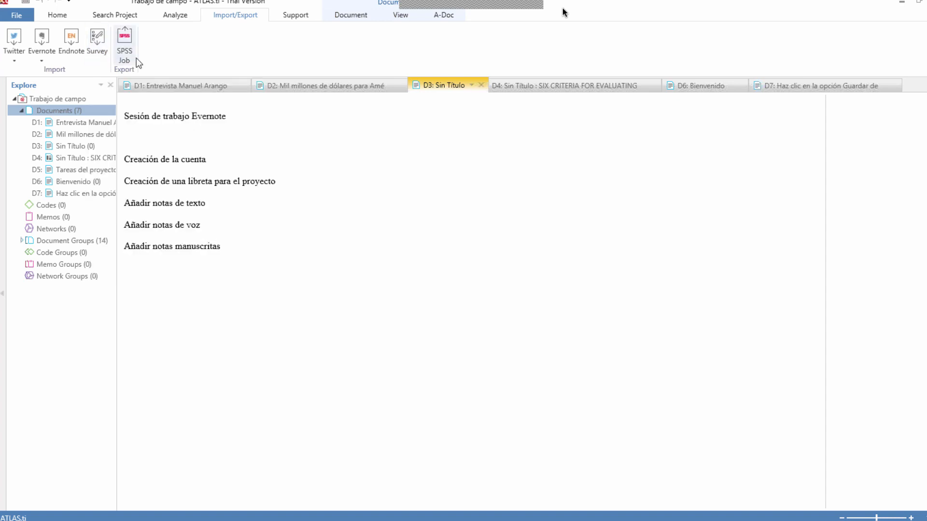
{"action": "left_click", "coordinate": [901, 2]}
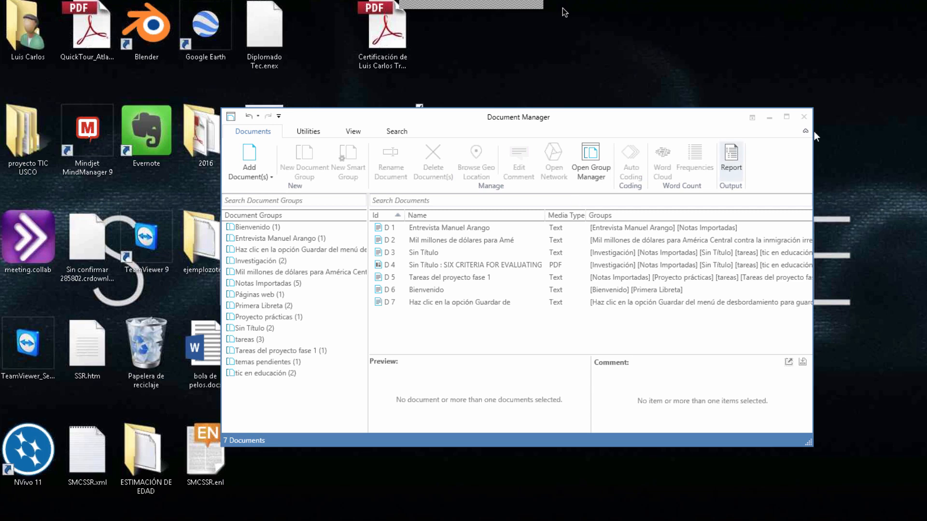
{"action": "left_click", "coordinate": [772, 120]}
{"action": "double_click", "coordinate": [506, 240]}
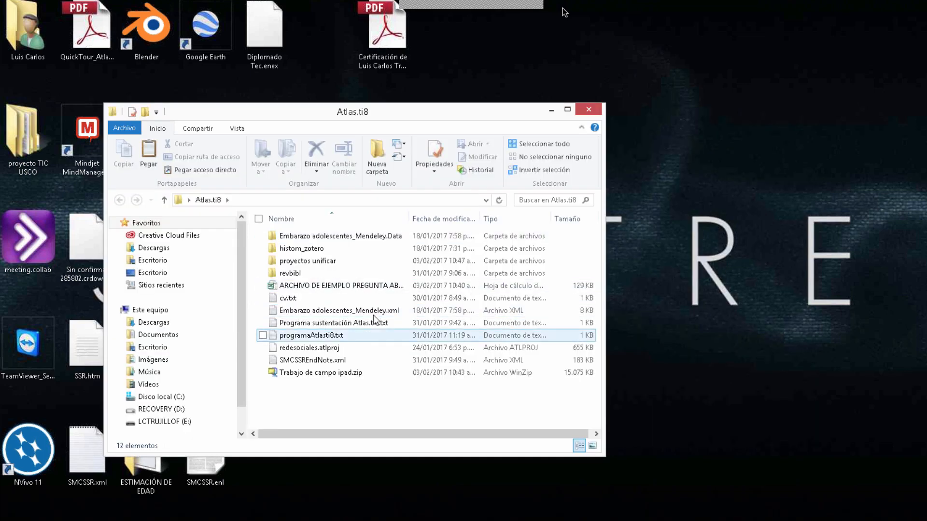
{"action": "double_click", "coordinate": [370, 285]}
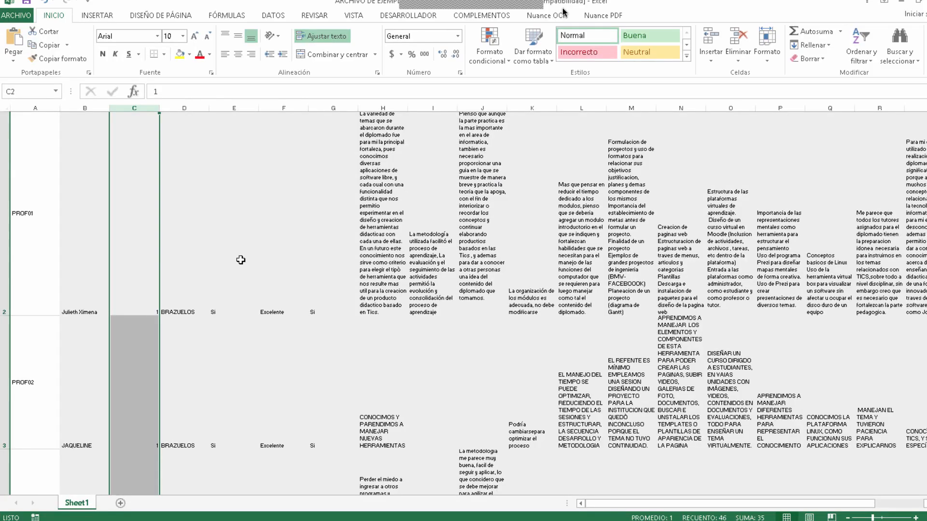
Step: Copy the formatting of the "~Nombres y apellidos" header in B1 to the CASOS header in A1
{"action": "scroll", "coordinate": [241, 260], "scroll_direction": "up", "scroll_amount": 1}
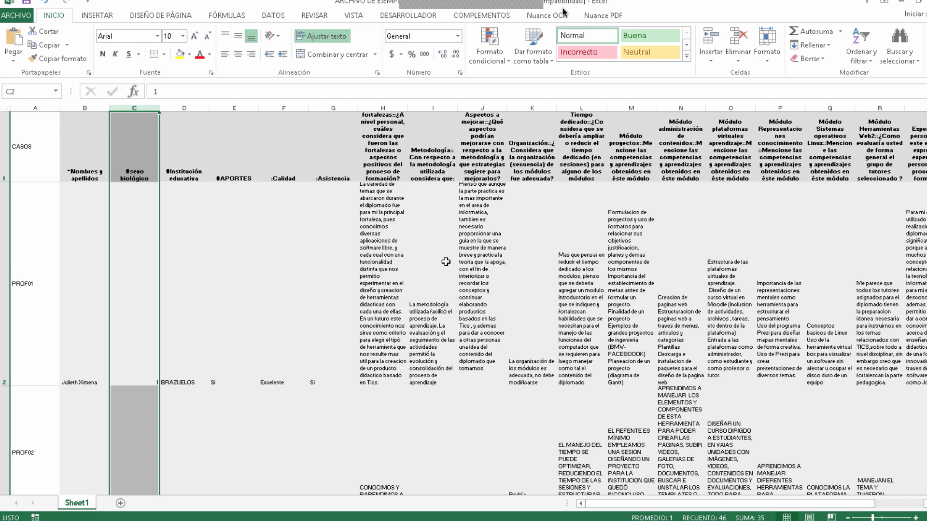
{"action": "left_click", "coordinate": [333, 155]}
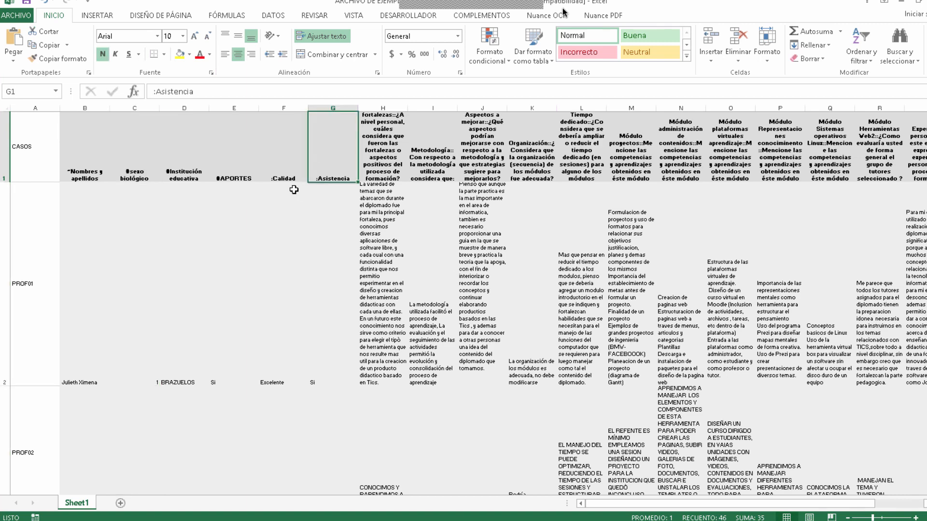
{"action": "left_click", "coordinate": [31, 143]}
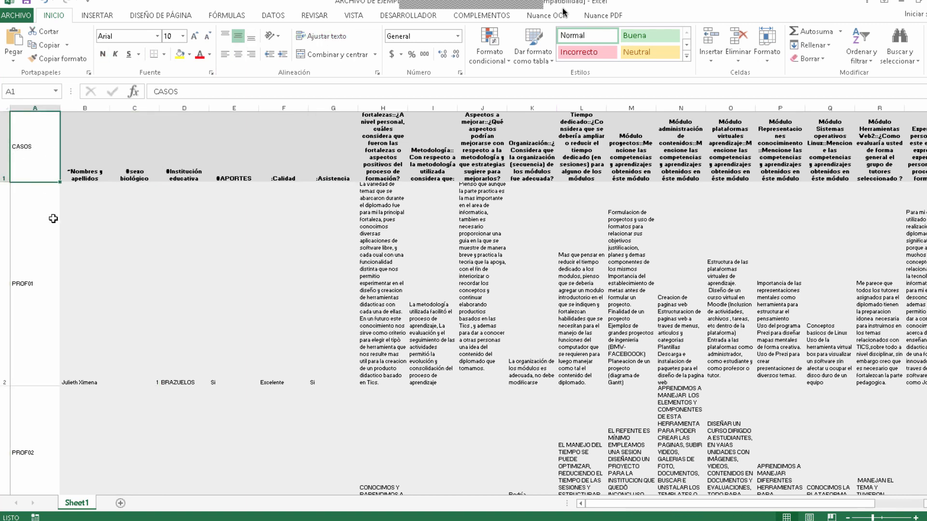
{"action": "left_click", "coordinate": [86, 155]}
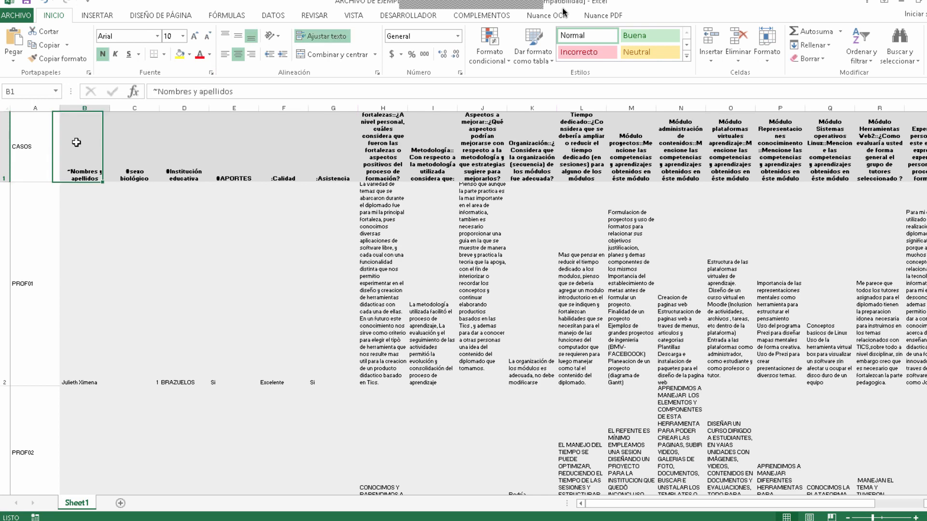
{"action": "left_click", "coordinate": [56, 58]}
{"action": "left_click", "coordinate": [30, 139]}
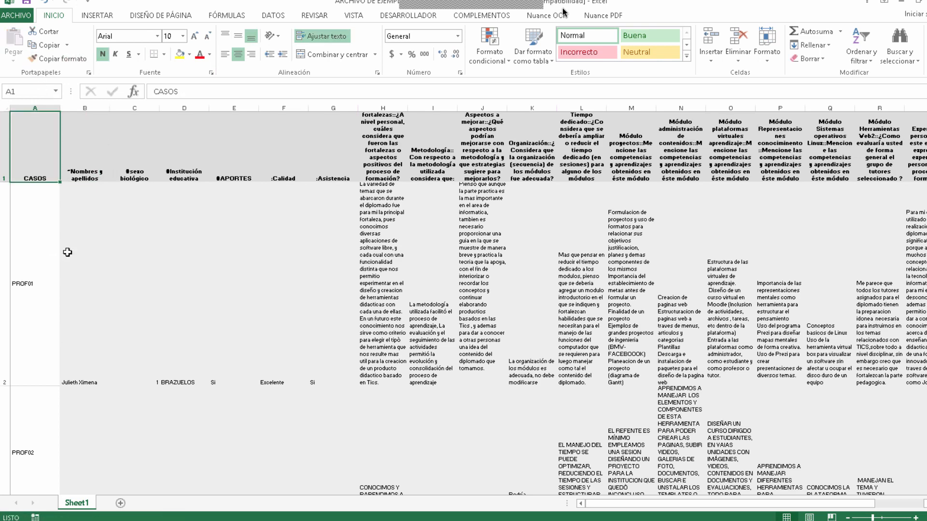
Step: Examine the CASOS column's header and its case identifiers, including PROF01 and PROF03
{"action": "left_click", "coordinate": [25, 278]}
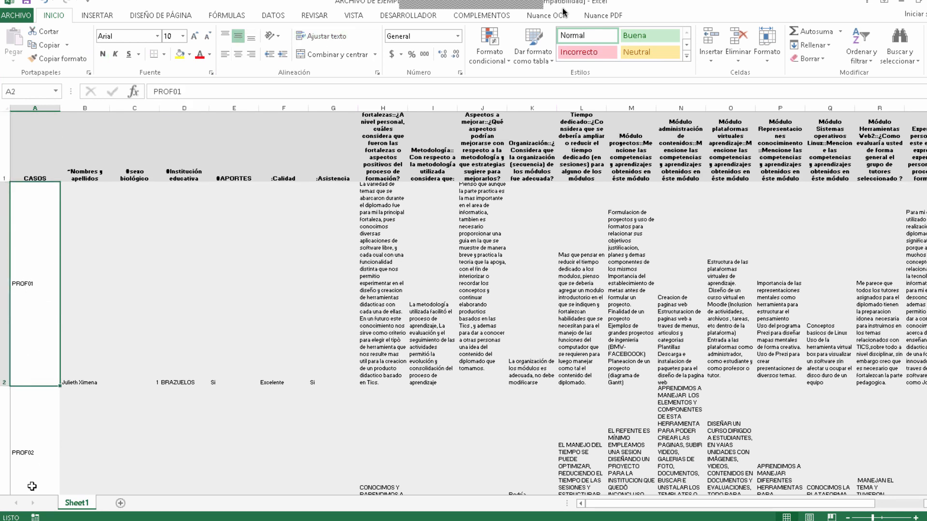
{"action": "left_click", "coordinate": [39, 167]}
{"action": "left_click", "coordinate": [17, 270]}
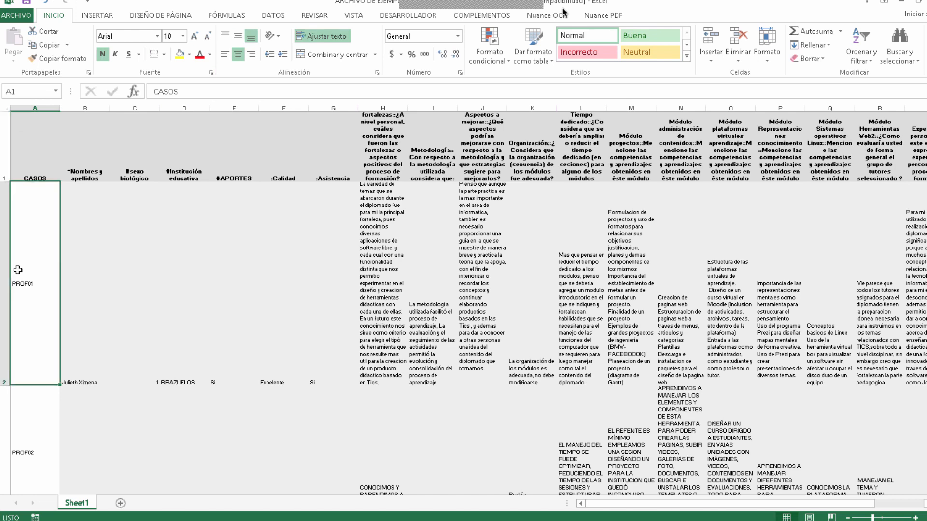
{"action": "scroll", "coordinate": [30, 248], "scroll_direction": "down", "scroll_amount": 1}
{"action": "left_click", "coordinate": [28, 245]}
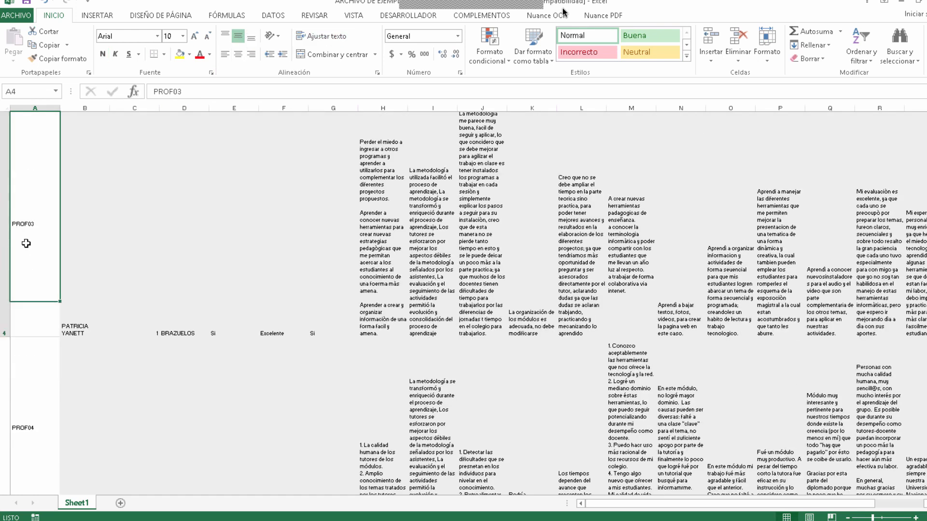
{"action": "scroll", "coordinate": [39, 260], "scroll_direction": "up", "scroll_amount": 2}
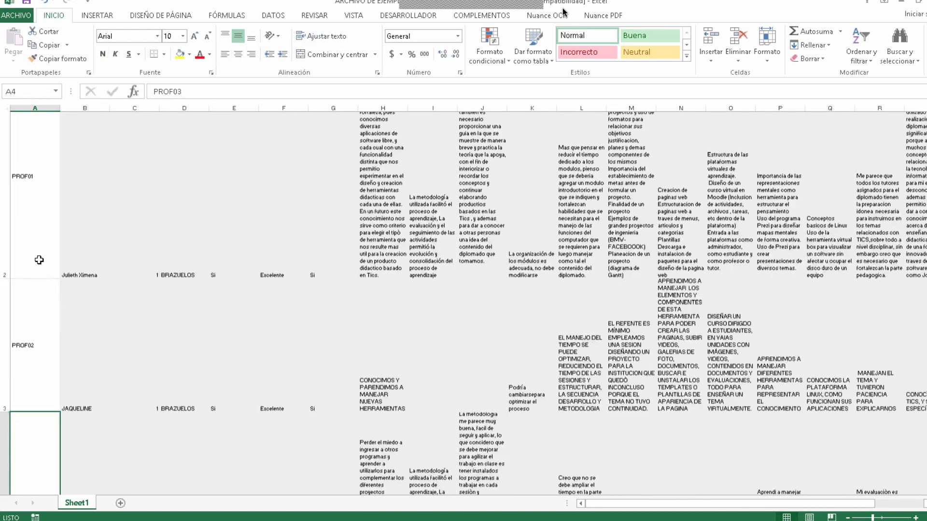
{"action": "left_click", "coordinate": [31, 288]}
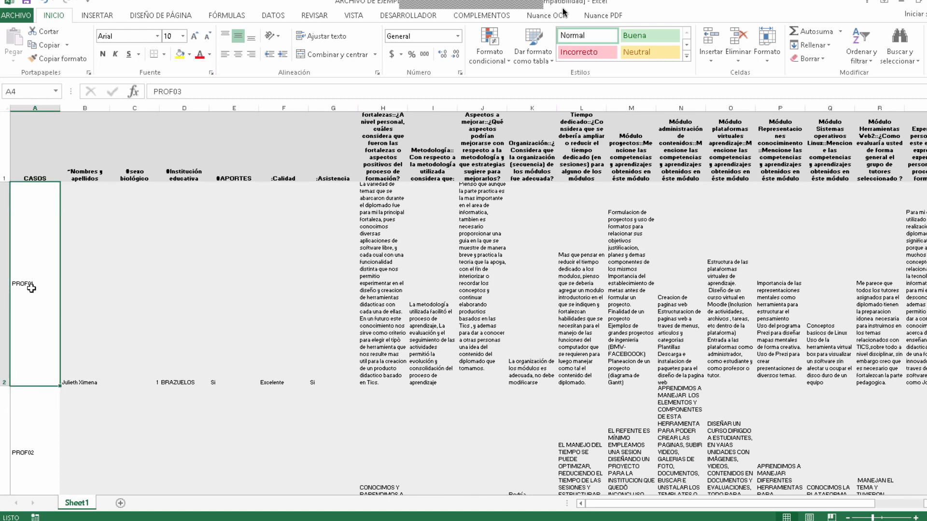
Step: Examine the prefixes of the survey headers from "~Nombres y apellidos" to ":Asistencia" and the first answer under ":Calidad"
{"action": "left_click", "coordinate": [97, 175]}
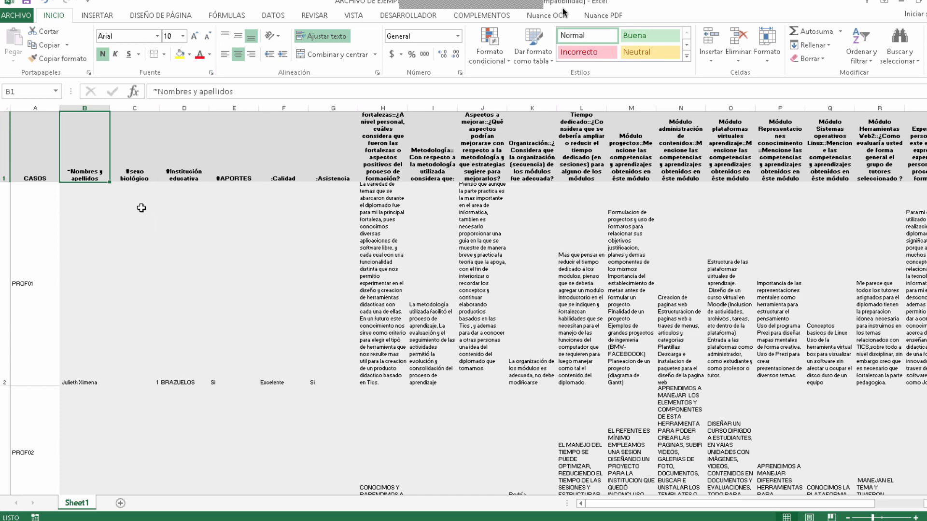
{"action": "left_click", "coordinate": [134, 169]}
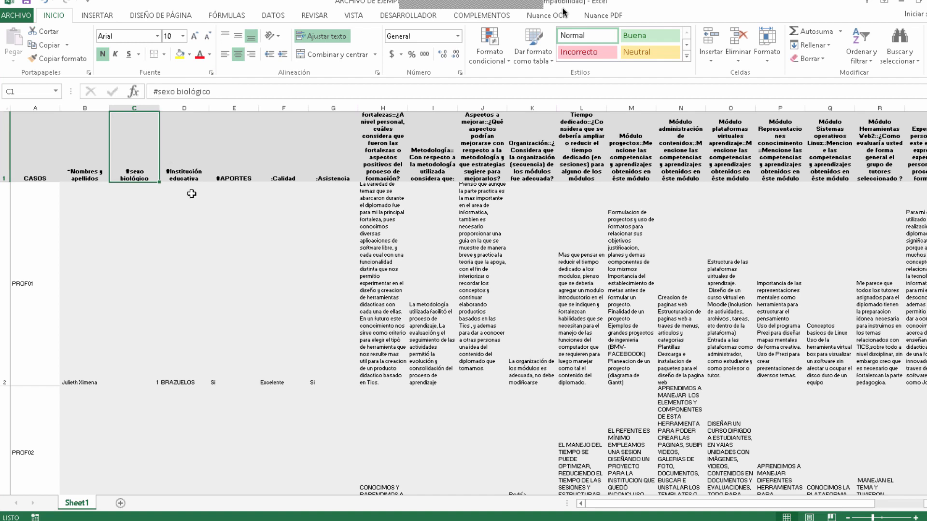
{"action": "left_click", "coordinate": [230, 170]}
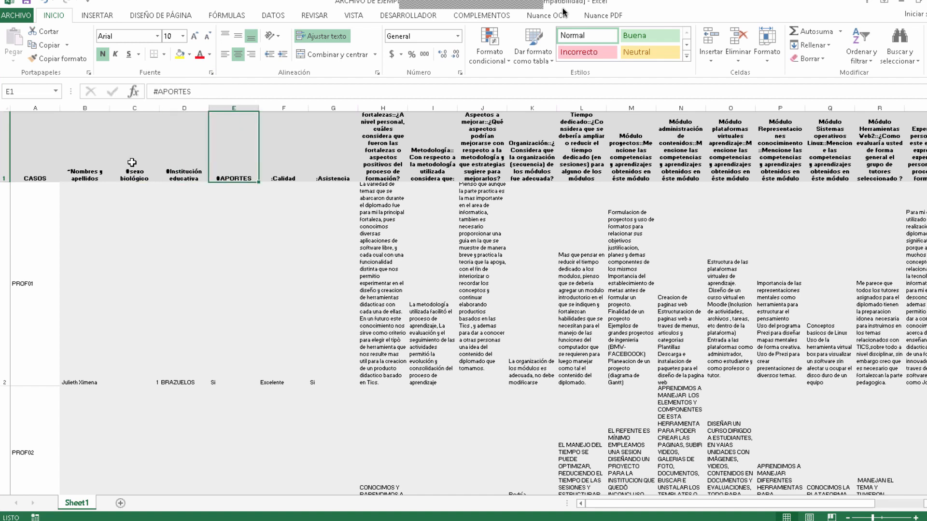
{"action": "left_click_drag", "start_coordinate": [132, 163], "coordinate": [229, 177]}
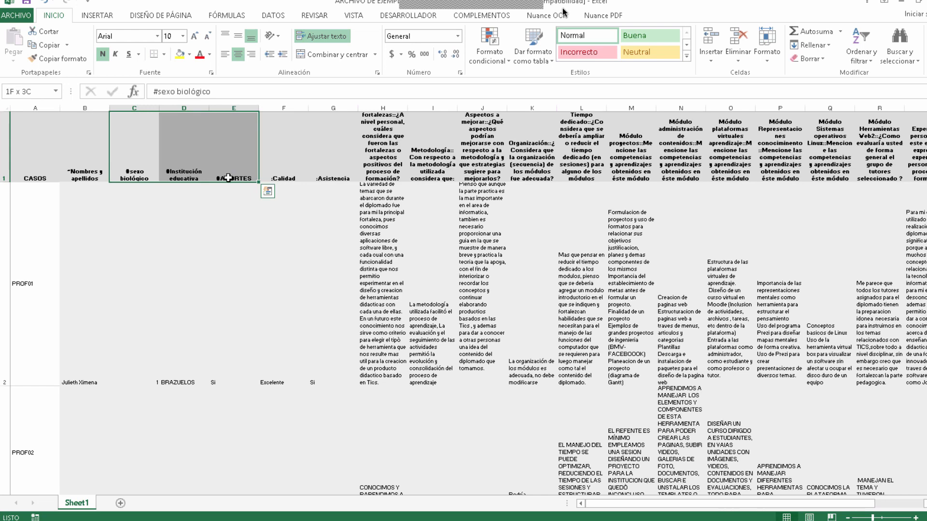
{"action": "left_click", "coordinate": [272, 164]}
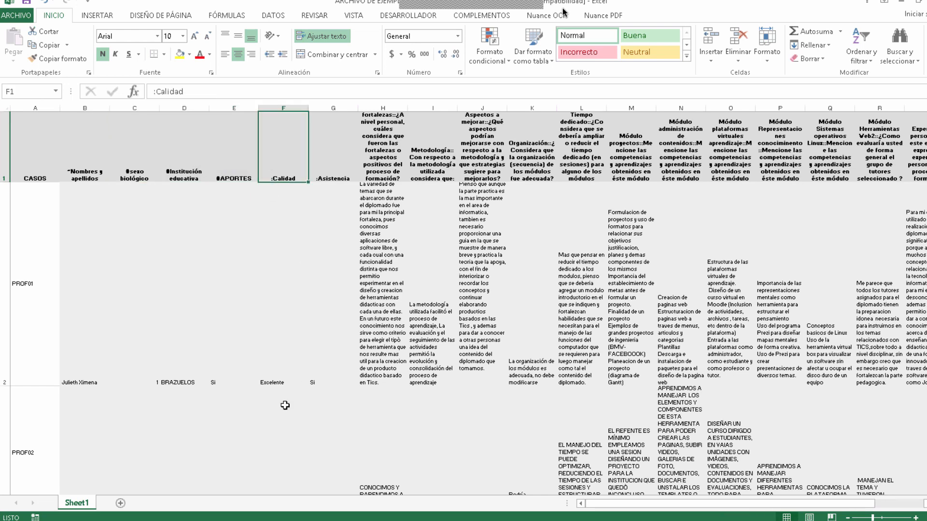
{"action": "left_click", "coordinate": [274, 367]}
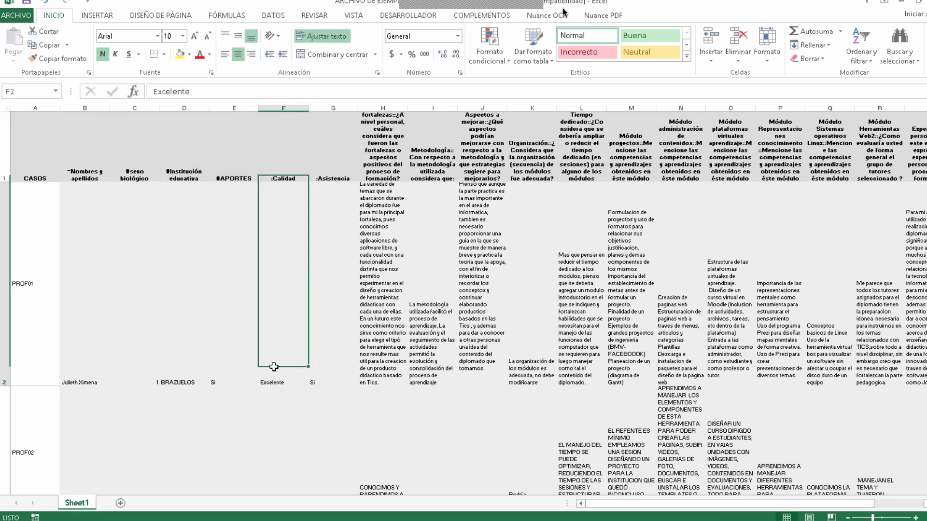
{"action": "left_click", "coordinate": [270, 169]}
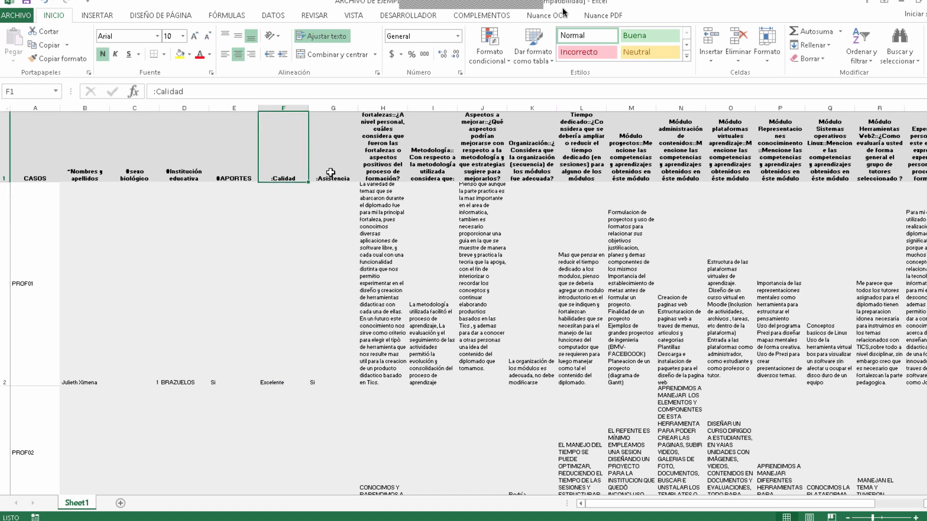
{"action": "left_click", "coordinate": [330, 172]}
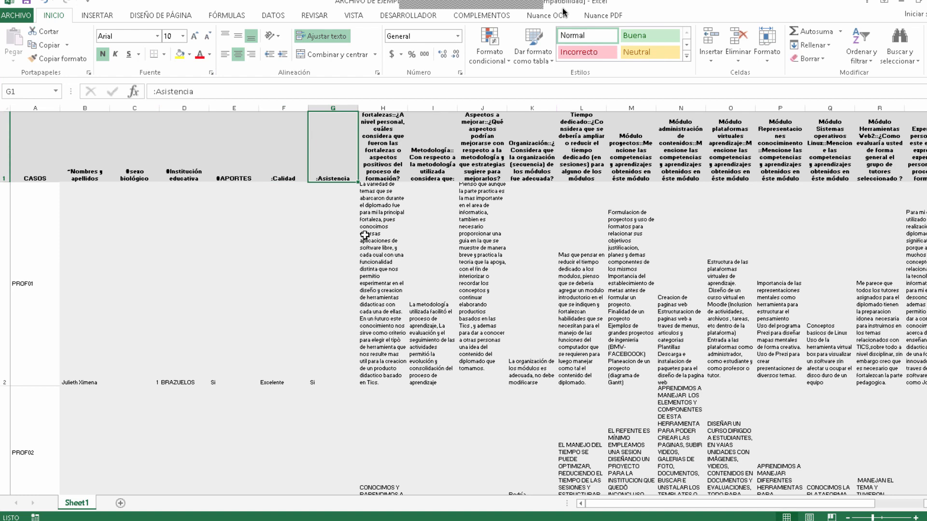
Step: Examine how the open-question headers in H1 to J1 separate the short code name from the question text with "::"
{"action": "left_click", "coordinate": [378, 156]}
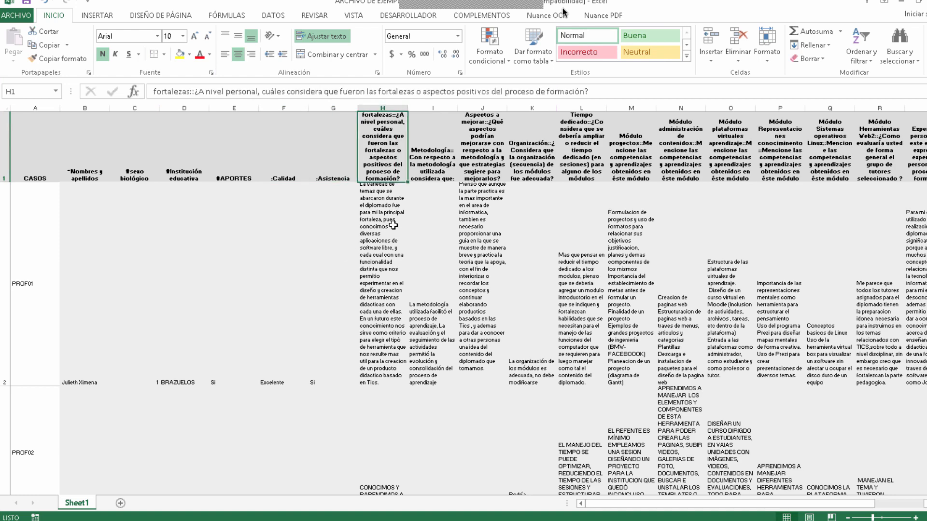
{"action": "left_click", "coordinate": [190, 92]}
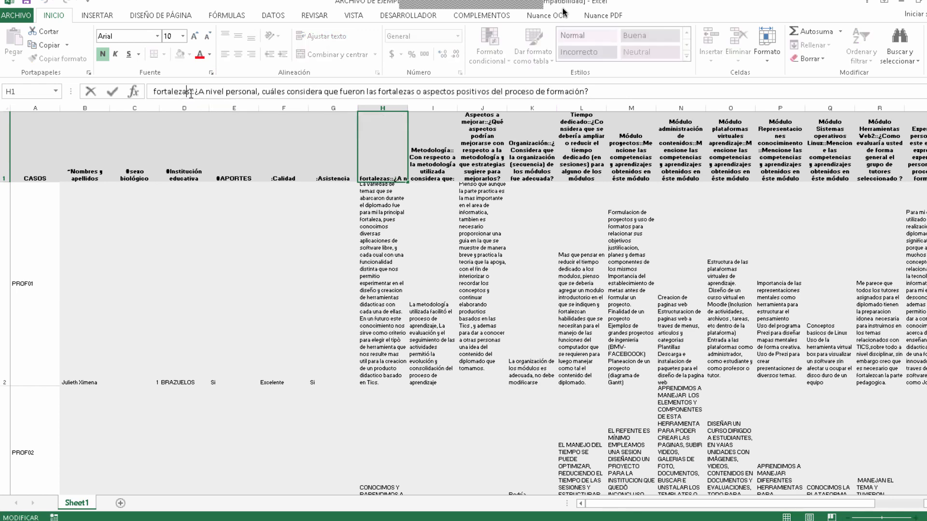
{"action": "left_click_drag", "start_coordinate": [191, 92], "coordinate": [151, 90]}
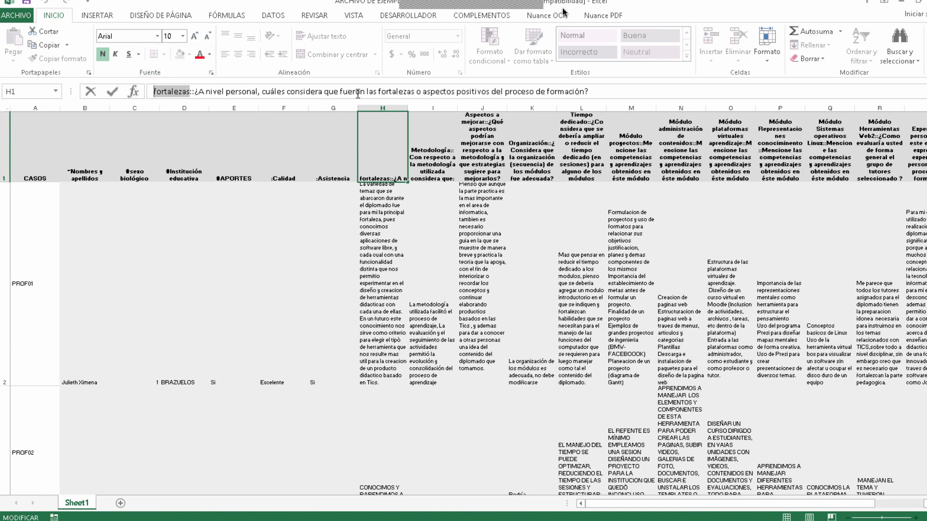
{"action": "left_click", "coordinate": [595, 89]}
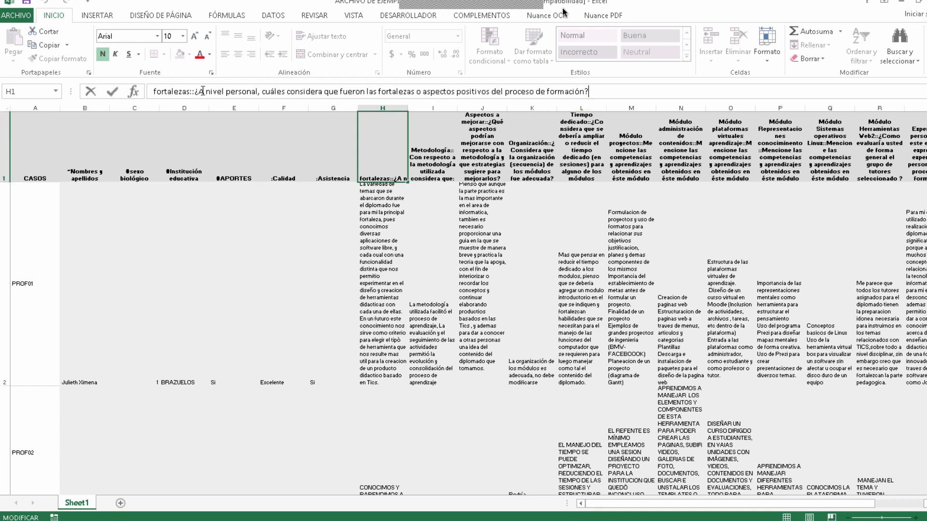
{"action": "left_click", "coordinate": [425, 150]}
{"action": "left_click", "coordinate": [488, 156]}
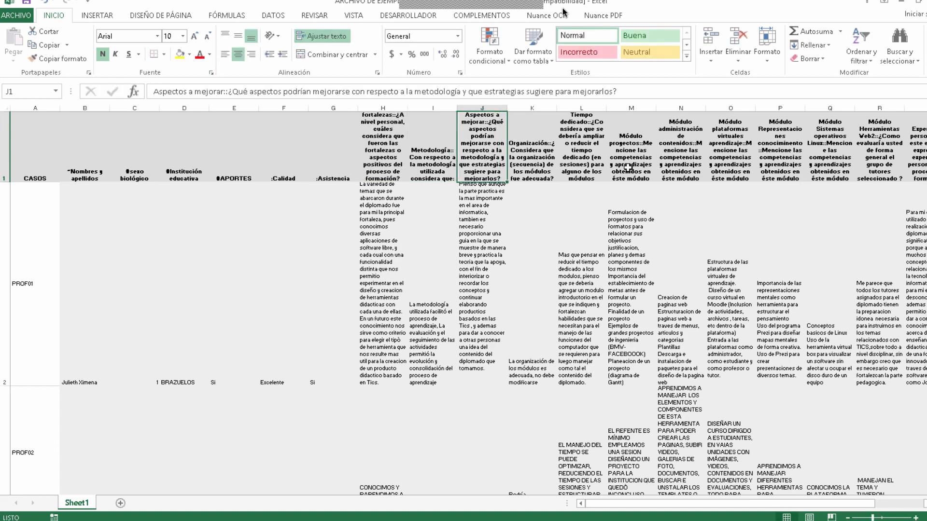
Step: Examine the remaining survey headers in row 1, from "Organización" through "Comentarios", and go back to "Metodología" in I1
{"action": "key", "text": "Right"}
{"action": "key", "text": "Right"}
{"action": "key", "text": "Right"}
{"action": "key", "text": "Right"}
{"action": "key", "text": "Right"}
{"action": "key", "text": "Right"}
{"action": "key", "text": "Right"}
{"action": "key", "text": "Right"}
{"action": "key", "text": "Right"}
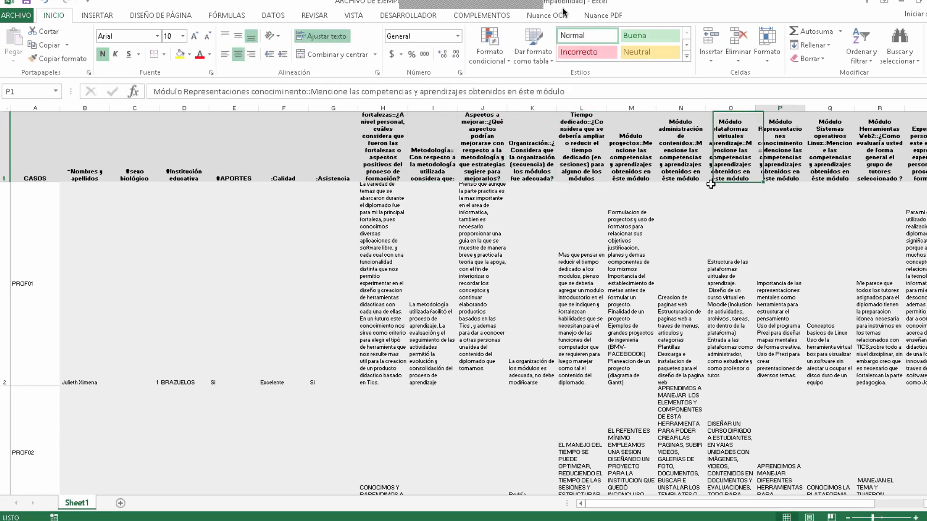
{"action": "key", "text": "Right"}
{"action": "key", "text": "Right"}
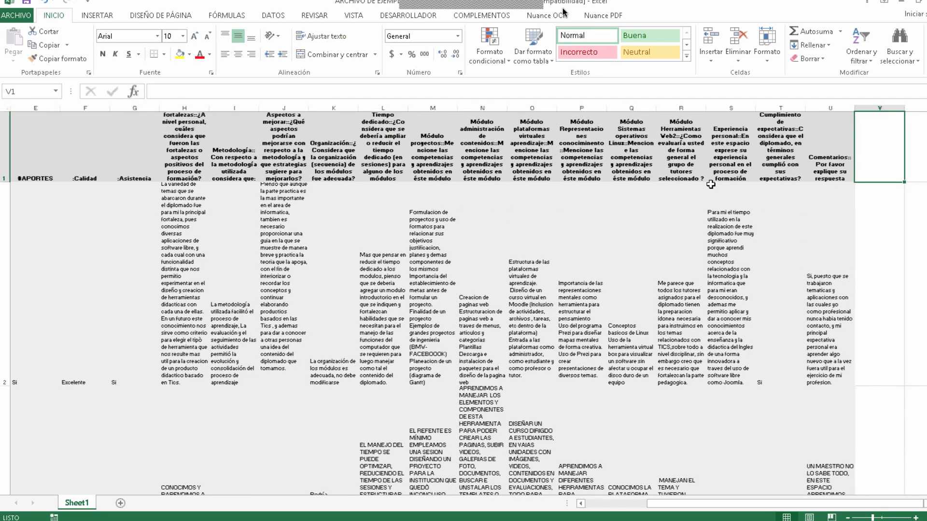
{"action": "key", "text": "Left"}
{"action": "key", "text": "Left"}
{"action": "key", "text": "Left"}
{"action": "key", "text": "Left"}
{"action": "key", "text": "Left"}
{"action": "key", "text": "Left"}
{"action": "key", "text": "Left"}
{"action": "key", "text": "Left"}
{"action": "key", "text": "Left"}
{"action": "key", "text": "Left"}
{"action": "key", "text": "Left"}
{"action": "key", "text": "Left"}
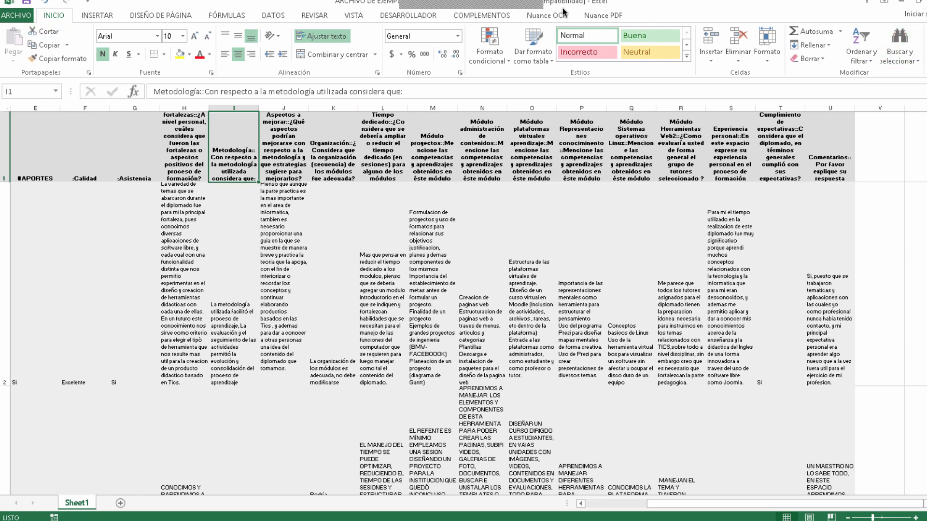
Step: Save and close the survey workbook, and close the "Conteo de palabras" chart workbook without saving
{"action": "key", "text": "alt+F4"}
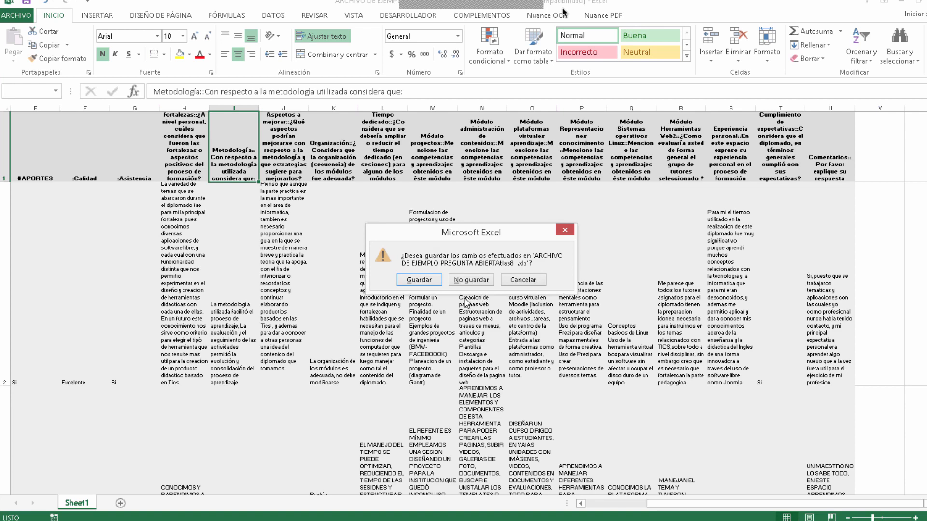
{"action": "left_click", "coordinate": [418, 279]}
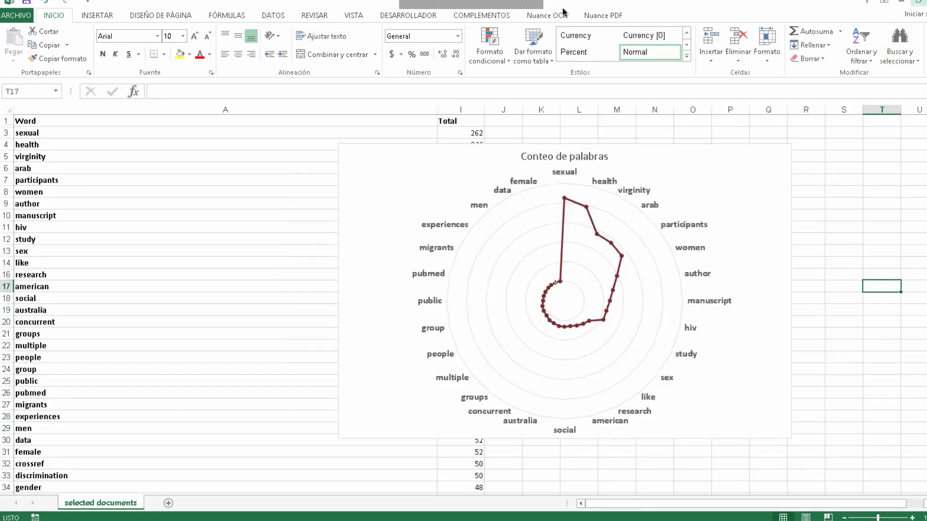
{"action": "left_click", "coordinate": [919, 4]}
{"action": "left_click", "coordinate": [471, 280]}
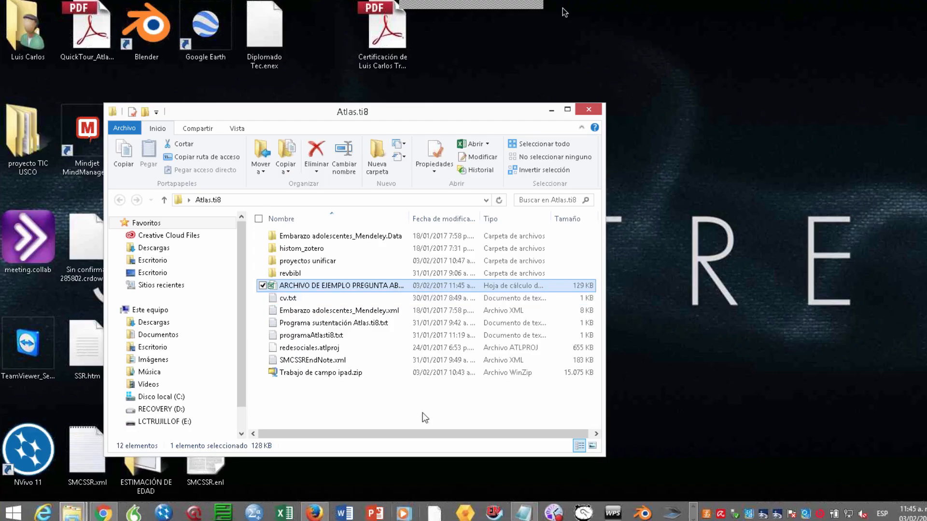
Step: Move the Atlas.ti8 folder window aside and start ATLAS.ti 8.0 from the desktop with the trial license
{"action": "left_click_drag", "start_coordinate": [266, 111], "coordinate": [539, 224]}
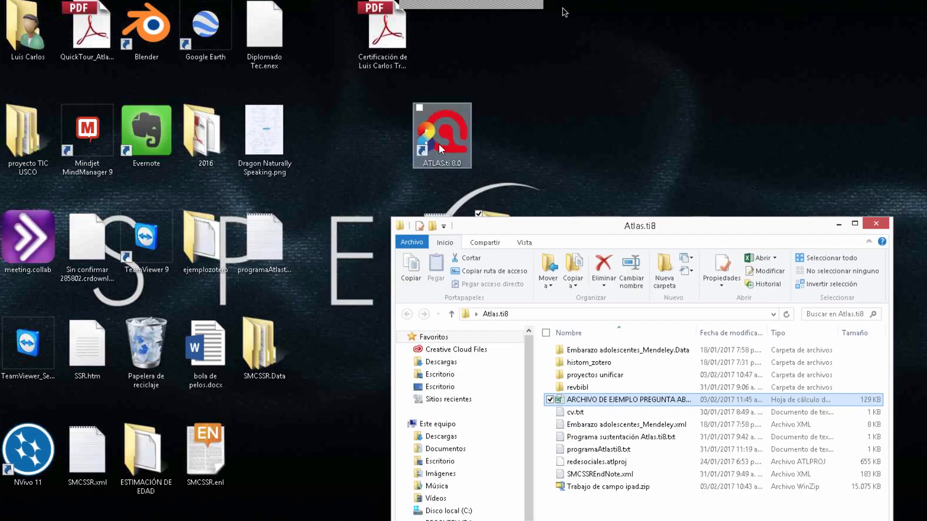
{"action": "double_click", "coordinate": [440, 144]}
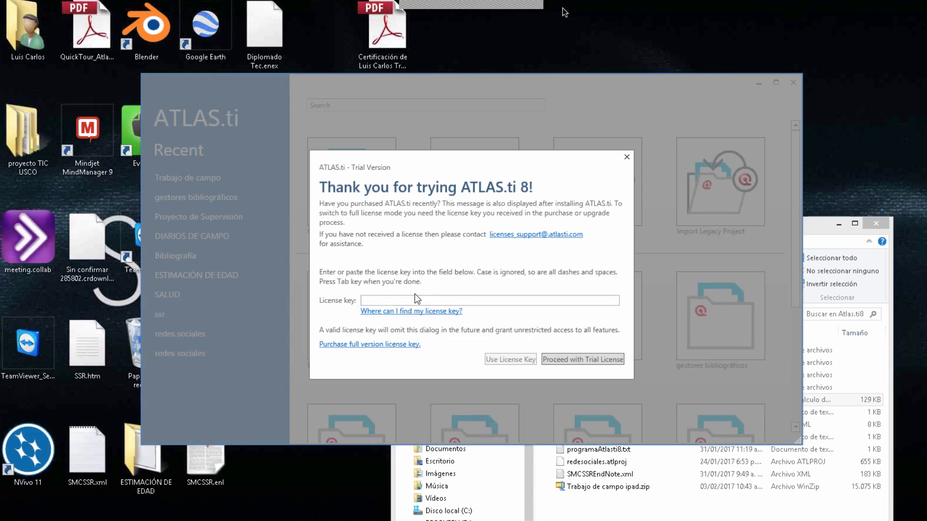
{"action": "left_click", "coordinate": [565, 360]}
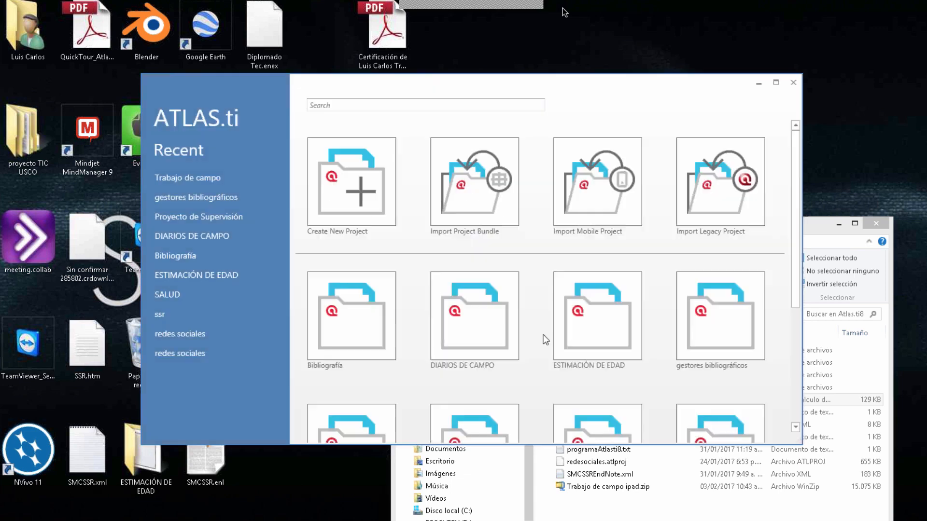
Step: Create a new project named "Encuestas preguntas" and maximize its window
{"action": "left_click", "coordinate": [337, 187]}
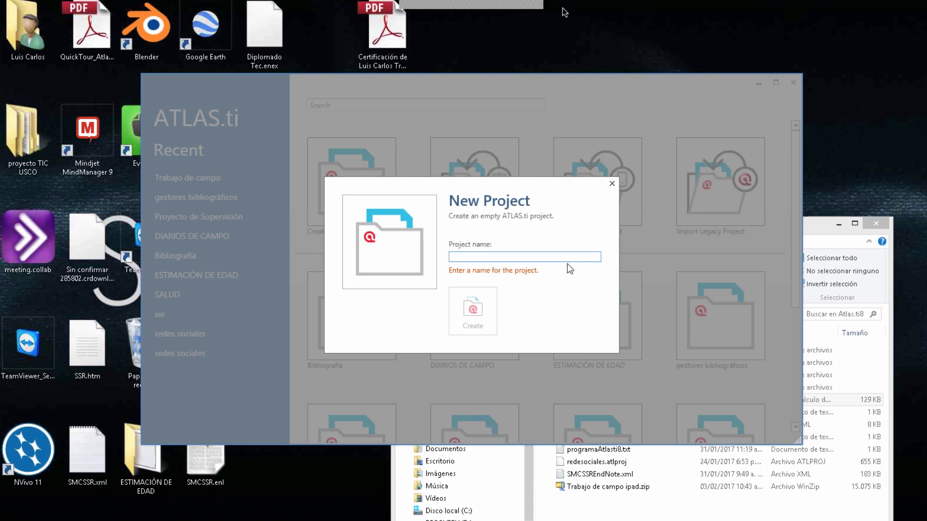
{"action": "type", "text": "En"}
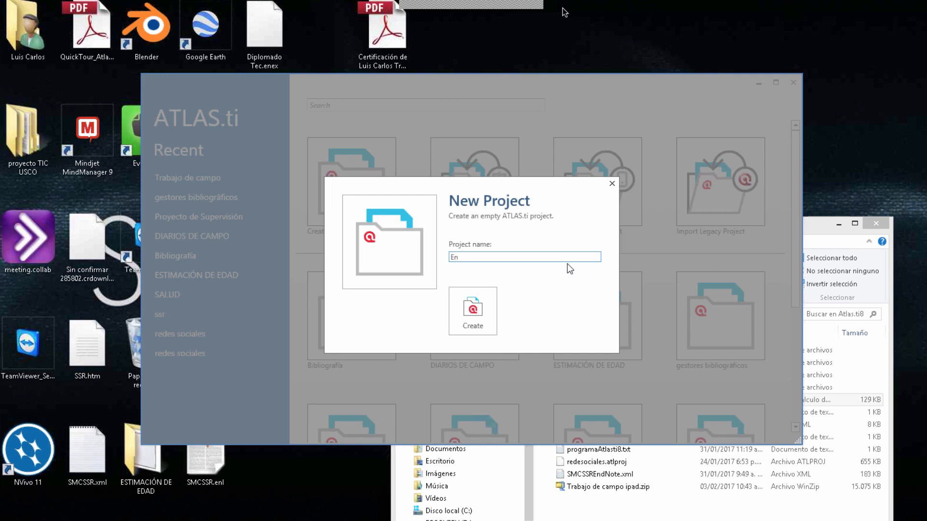
{"action": "type", "text": "cuestas preguntas"}
{"action": "left_click", "coordinate": [468, 314]}
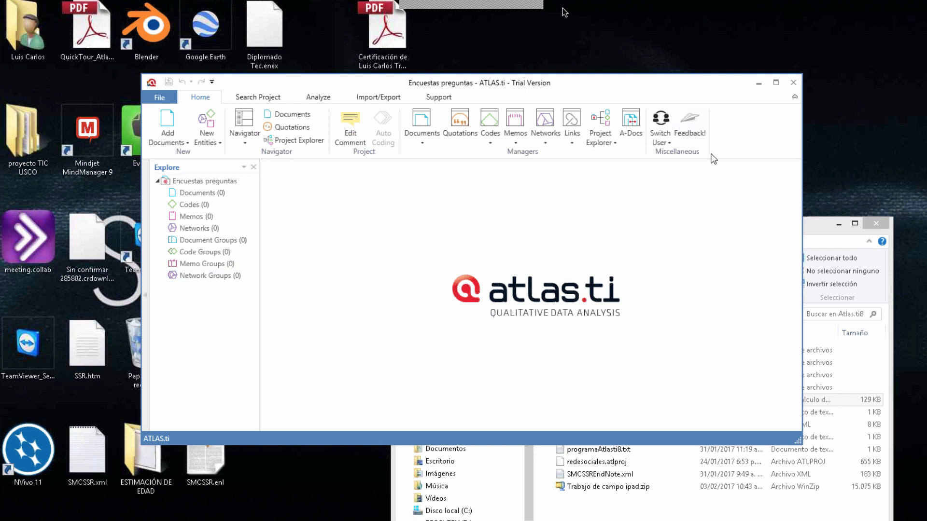
{"action": "left_click", "coordinate": [776, 84]}
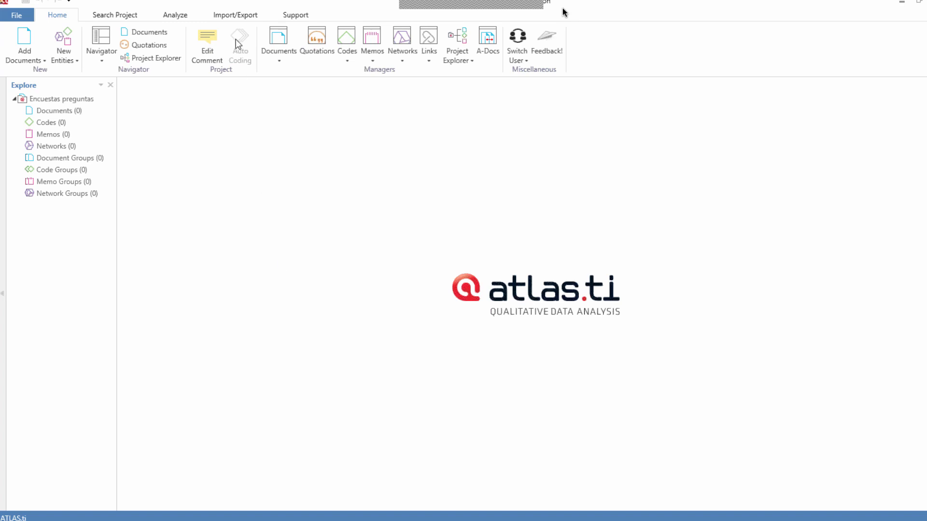
Step: Try to import the survey workbook "ARCHIVO DE EJEMPLO PREGUNTA ABIERTAtlas8 .xls" from the desktop's Atlas.ti8 folder into the project
{"action": "left_click", "coordinate": [240, 19]}
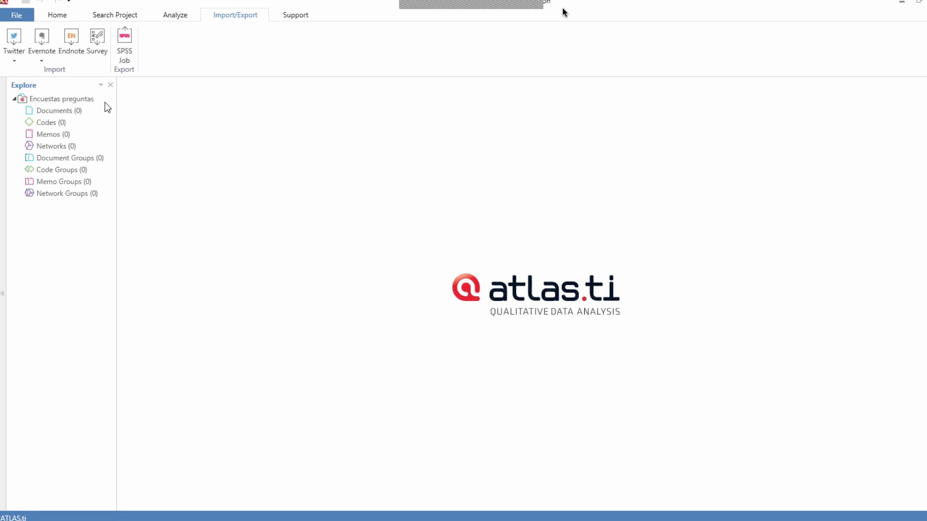
{"action": "left_click", "coordinate": [100, 43]}
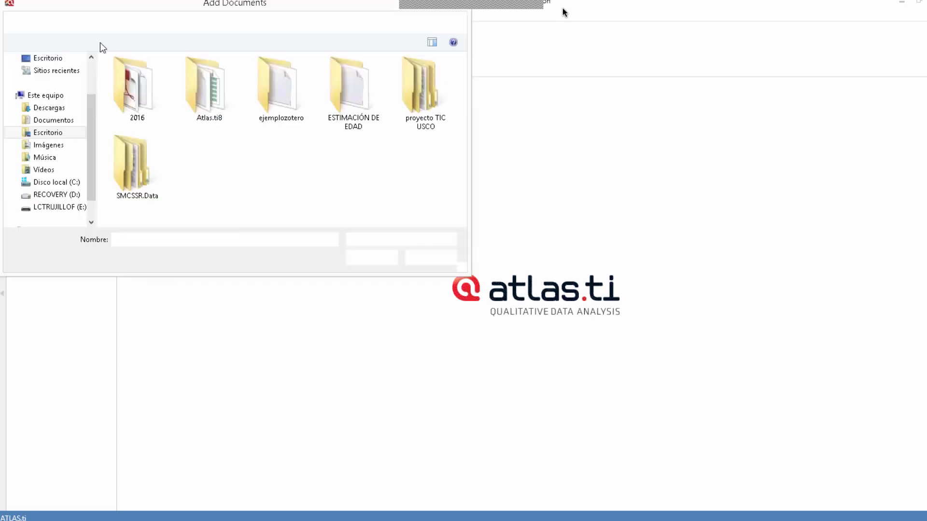
{"action": "double_click", "coordinate": [207, 94]}
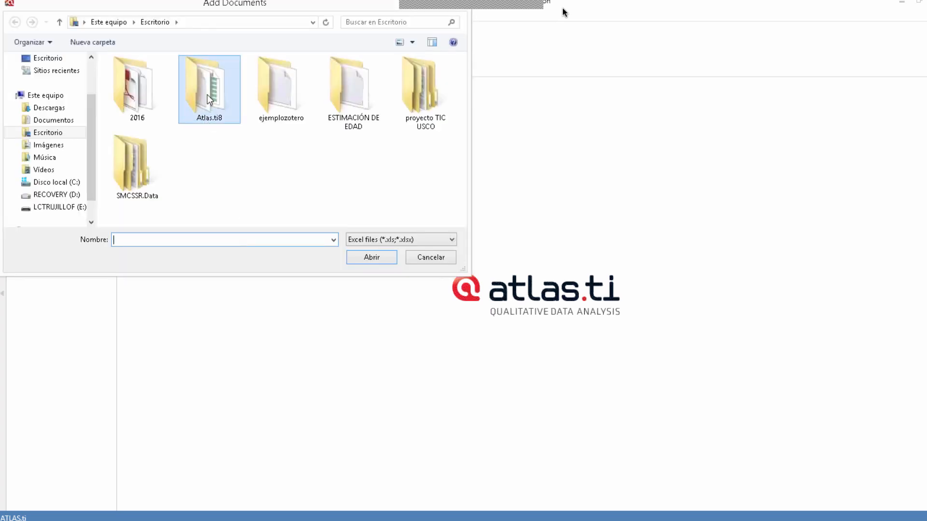
{"action": "left_click", "coordinate": [188, 126]}
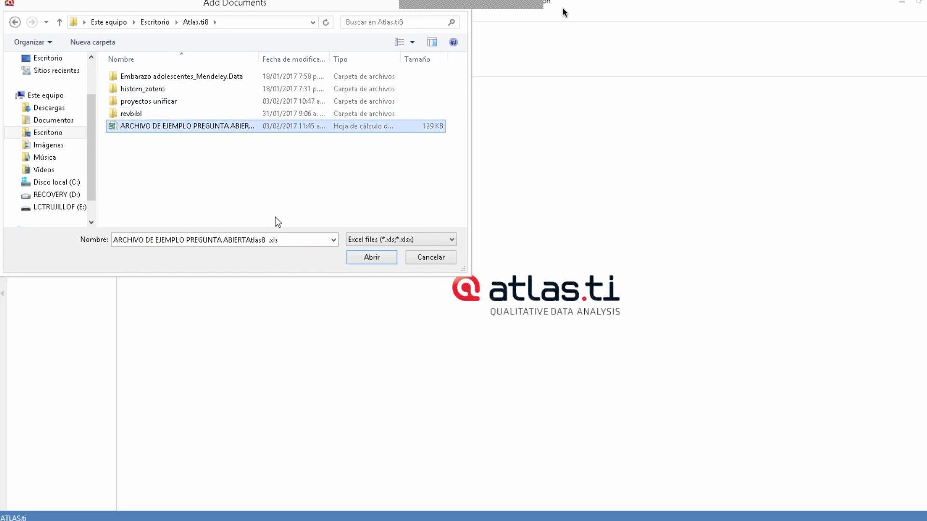
{"action": "left_click", "coordinate": [370, 257]}
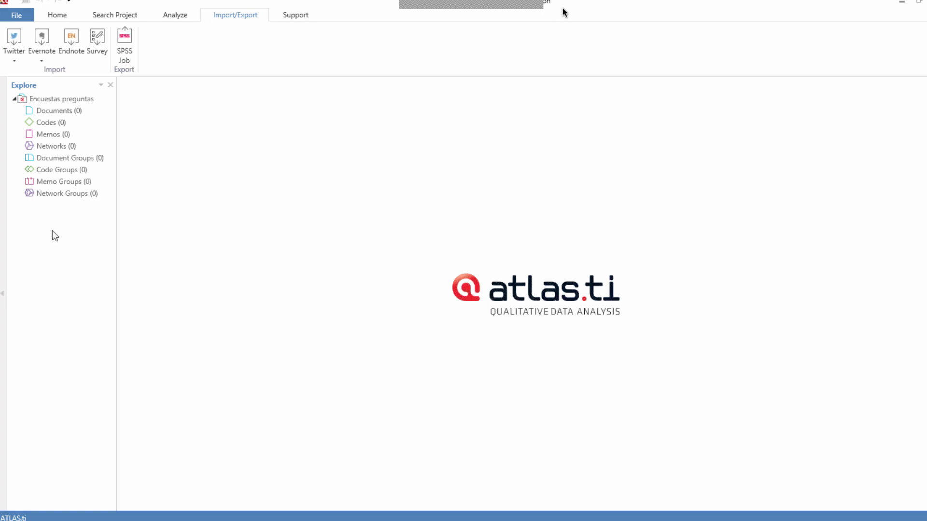
{"action": "left_click", "coordinate": [97, 39]}
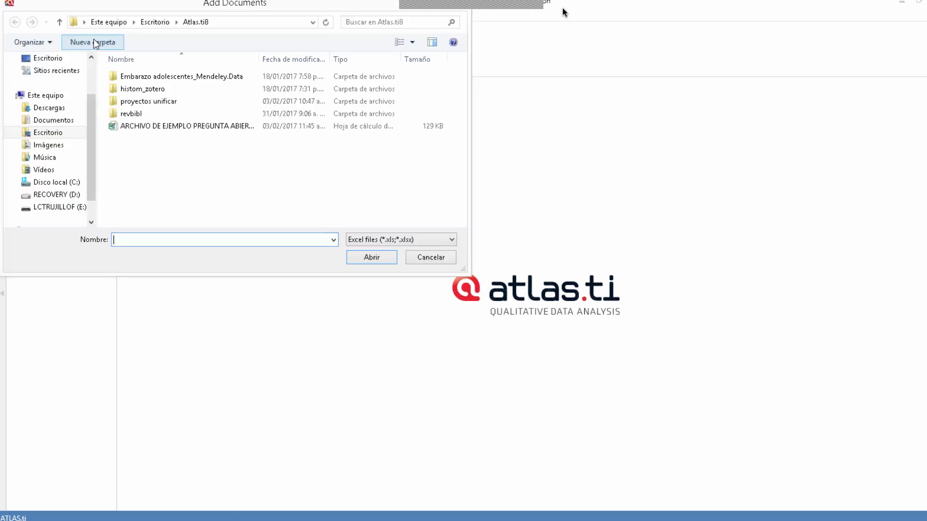
{"action": "left_click", "coordinate": [428, 258]}
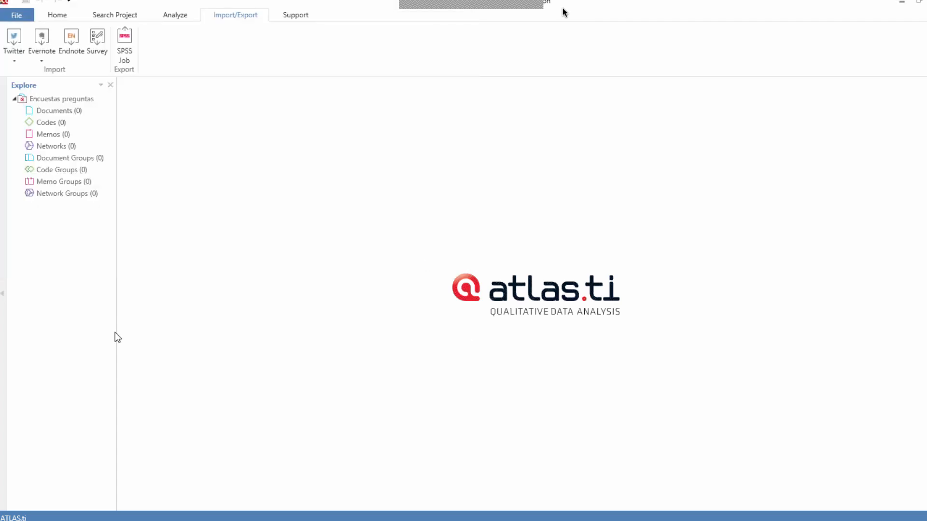
{"action": "left_click", "coordinate": [100, 38]}
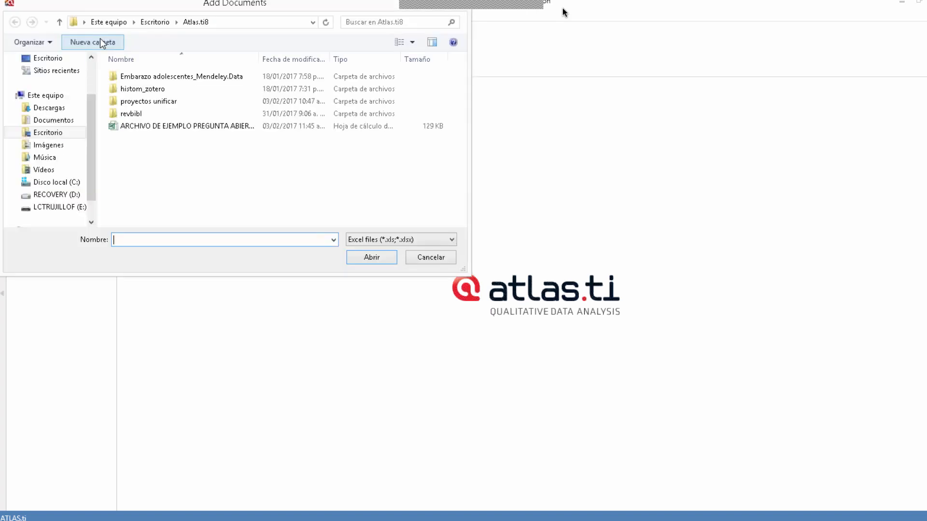
{"action": "left_click", "coordinate": [430, 261]}
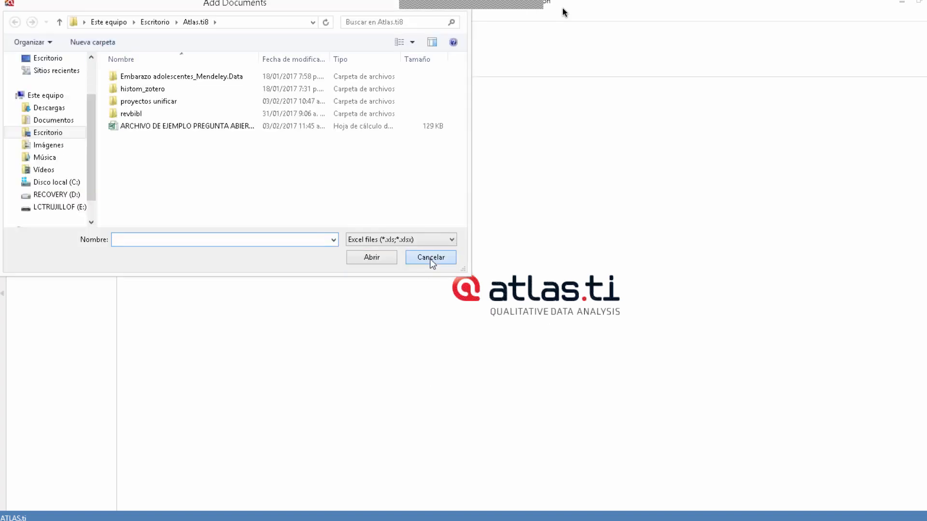
Step: Minimize ATLAS.ti and reopen the survey workbook from the Atlas.ti8 folder in Excel
{"action": "left_click", "coordinate": [902, 4]}
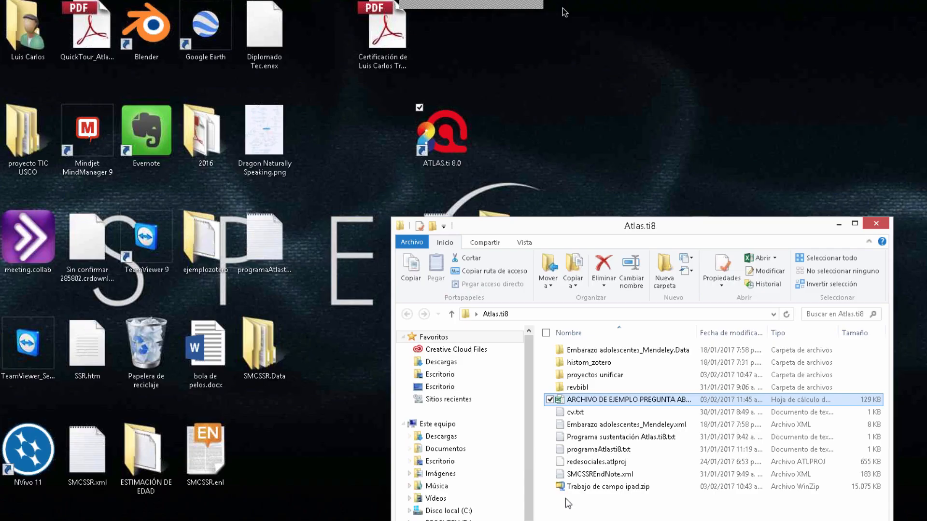
{"action": "double_click", "coordinate": [602, 402]}
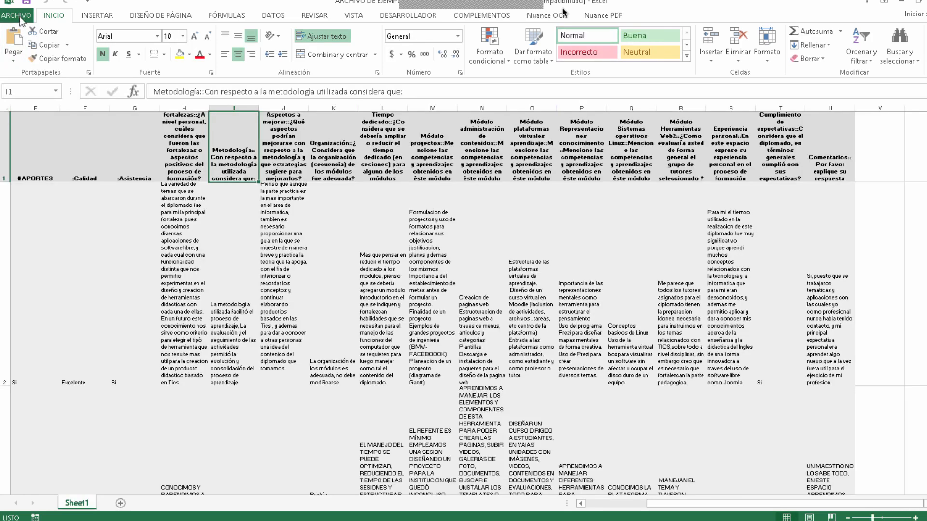
Step: Try to save a copy of the survey workbook to the Escritorio folder as XML data (*.xml)
{"action": "left_click", "coordinate": [18, 16]}
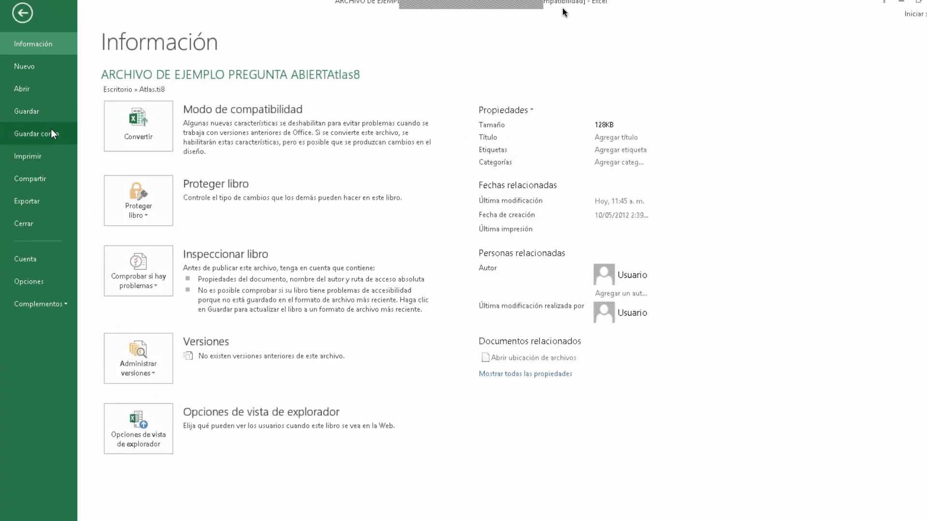
{"action": "left_click", "coordinate": [50, 132]}
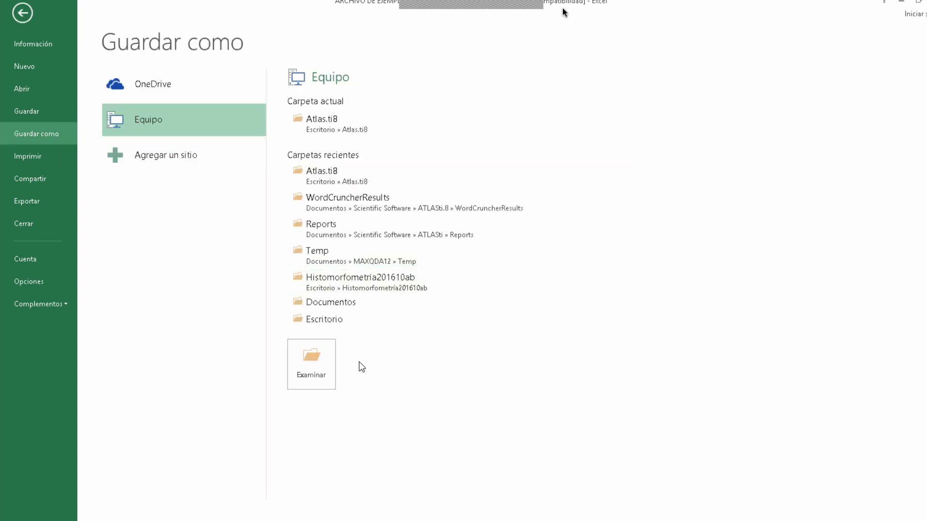
{"action": "left_click", "coordinate": [323, 319]}
{"action": "left_click", "coordinate": [146, 212]}
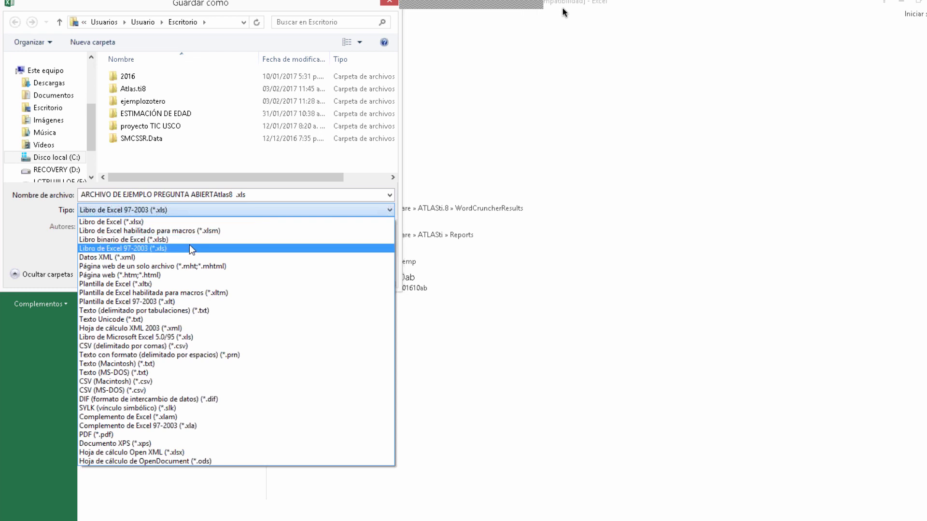
{"action": "left_click", "coordinate": [118, 258]}
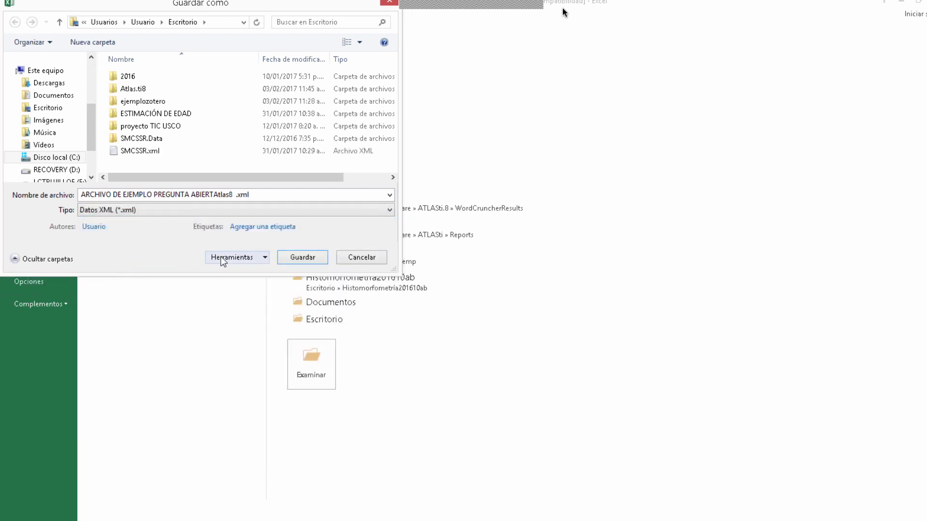
{"action": "left_click", "coordinate": [300, 258]}
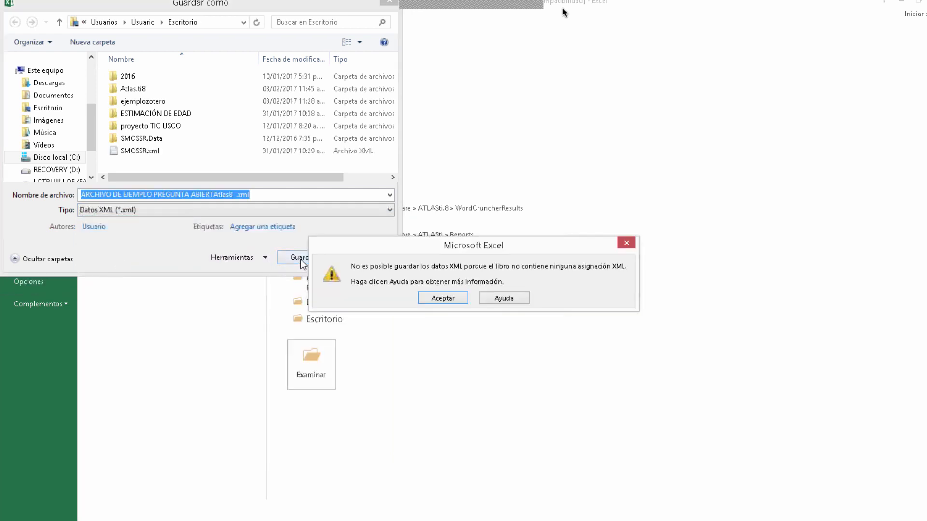
{"action": "left_click", "coordinate": [443, 298]}
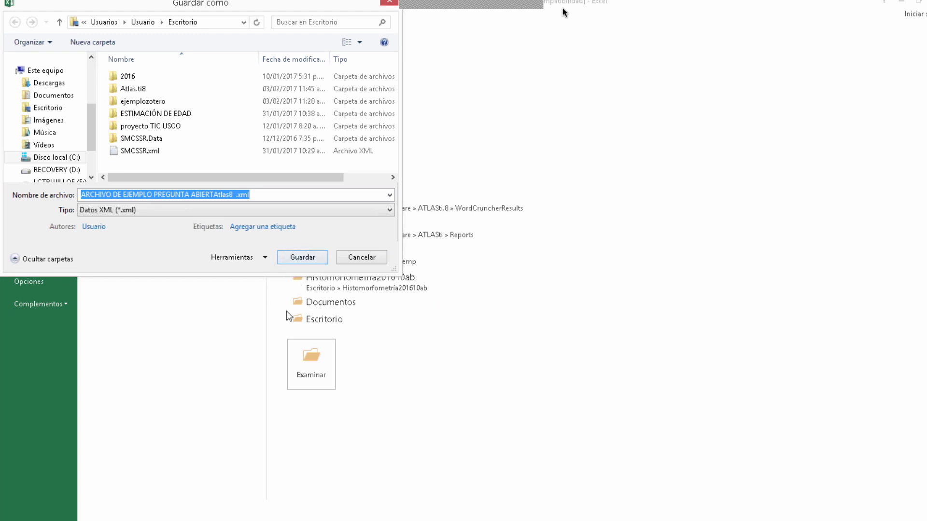
{"action": "left_click", "coordinate": [303, 257]}
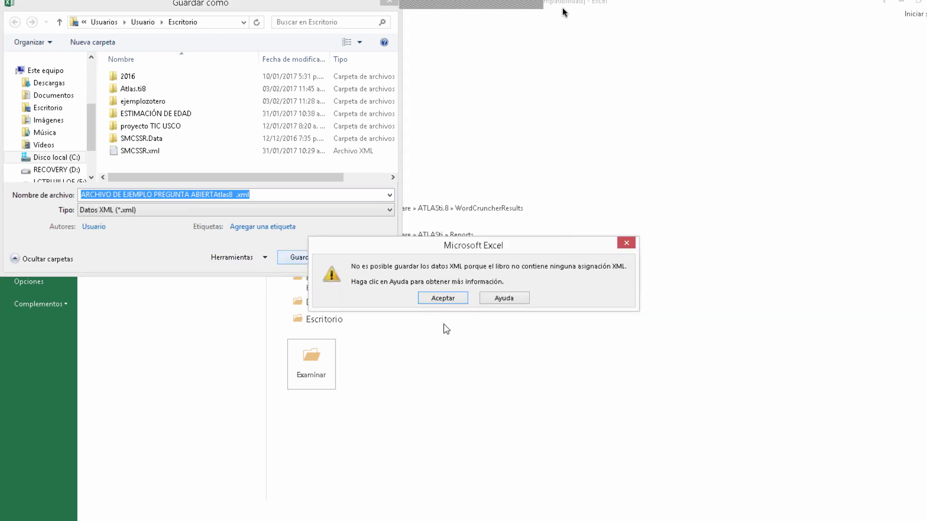
{"action": "left_click", "coordinate": [440, 298]}
{"action": "left_click", "coordinate": [356, 262]}
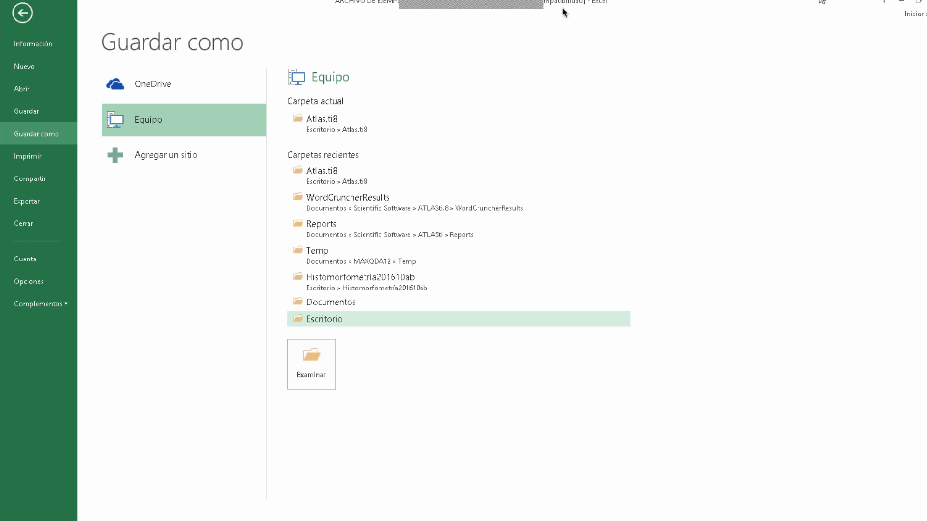
Step: Look at the survey workbook's entry in the Atlas.ti8 folder on the desktop and return to Excel's save-as page
{"action": "left_click", "coordinate": [901, 3]}
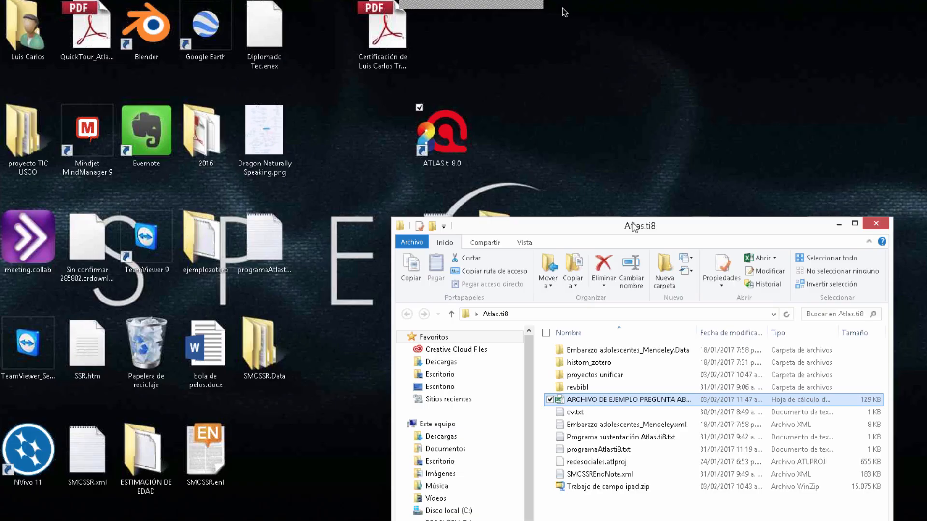
{"action": "left_click_drag", "start_coordinate": [595, 137], "coordinate": [555, 60]}
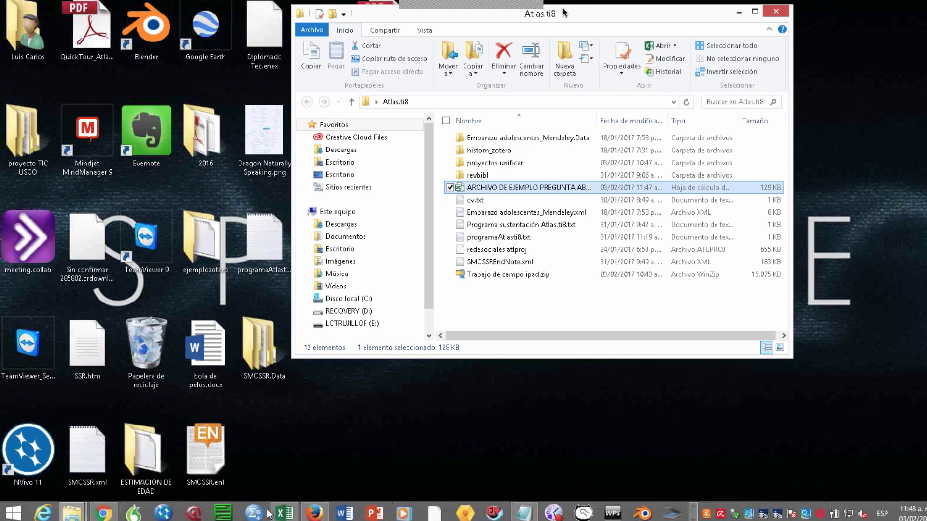
{"action": "left_click", "coordinate": [280, 513]}
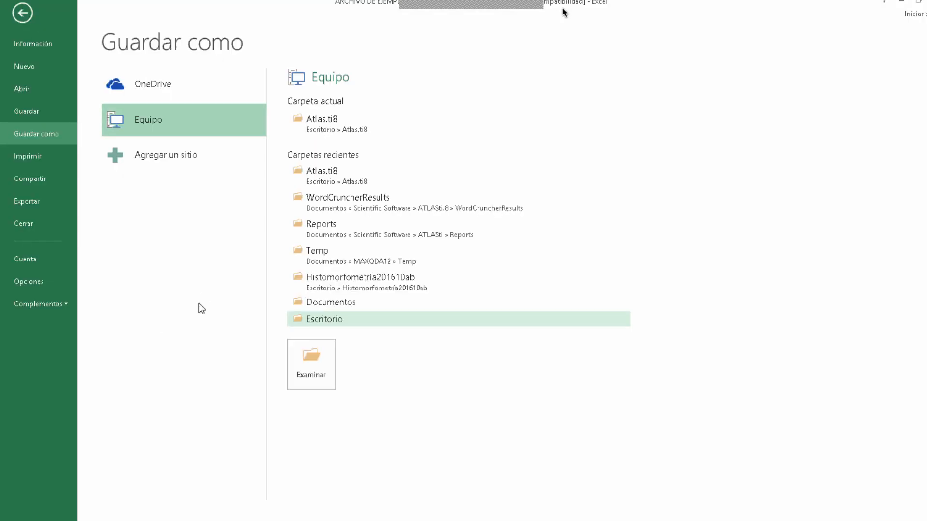
Step: Try to save the survey workbook to Escritorio as XML data named "ARCHIVO DE EJEMPLO PREGUNTA ABIERTAtlas8x .xml", then cancel the save
{"action": "left_click", "coordinate": [311, 319]}
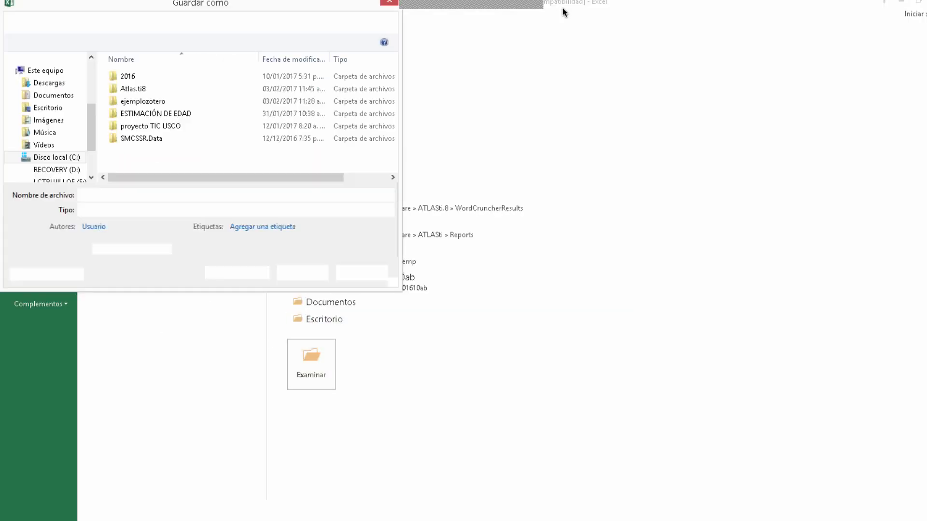
{"action": "left_click", "coordinate": [182, 208]}
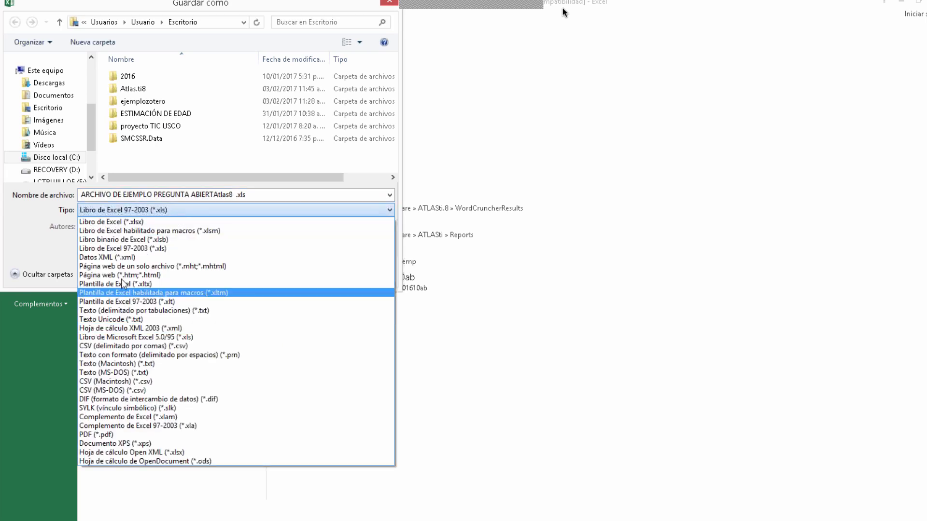
{"action": "left_click", "coordinate": [120, 259]}
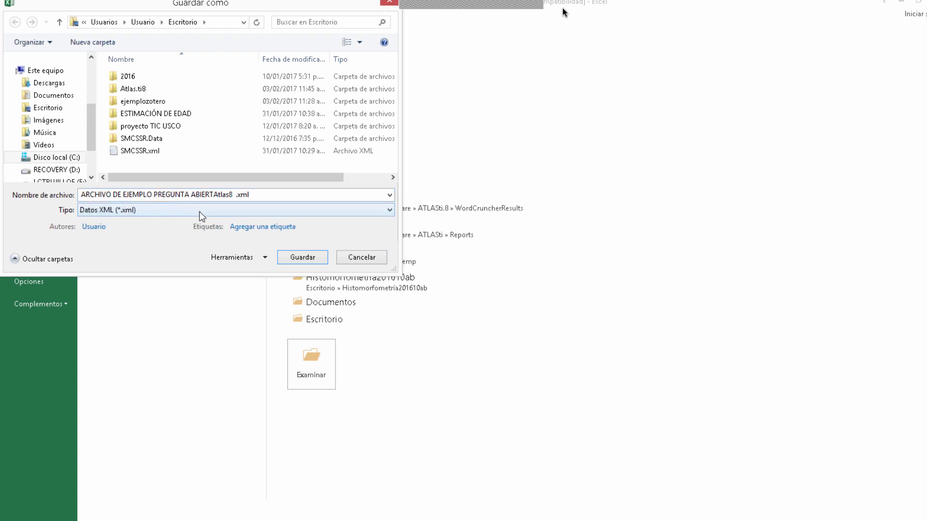
{"action": "left_click", "coordinate": [232, 196]}
{"action": "left_click", "coordinate": [230, 198]}
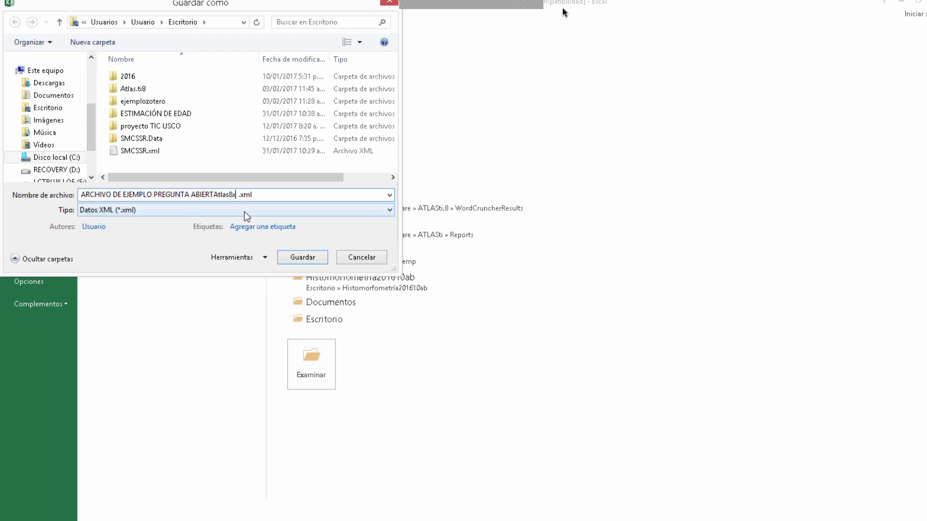
{"action": "left_click", "coordinate": [301, 257]}
{"action": "left_click", "coordinate": [449, 299]}
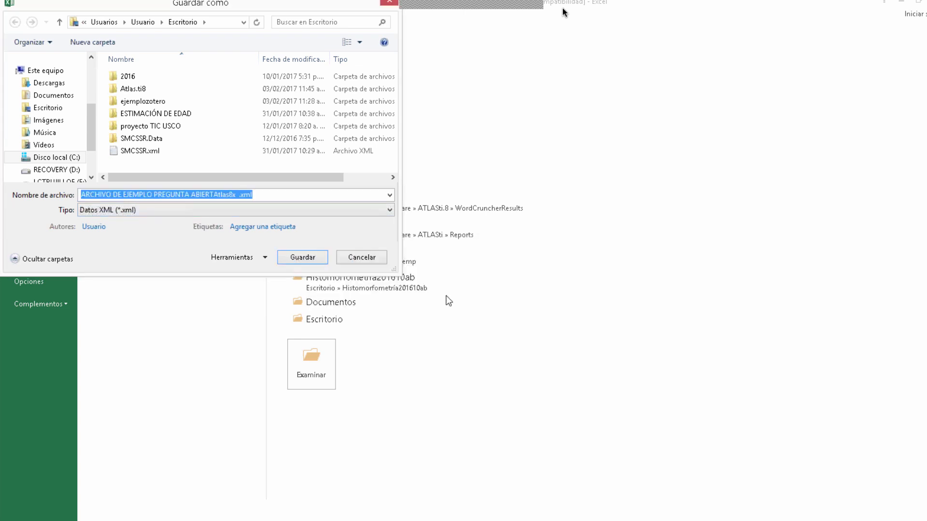
{"action": "left_click", "coordinate": [267, 259]}
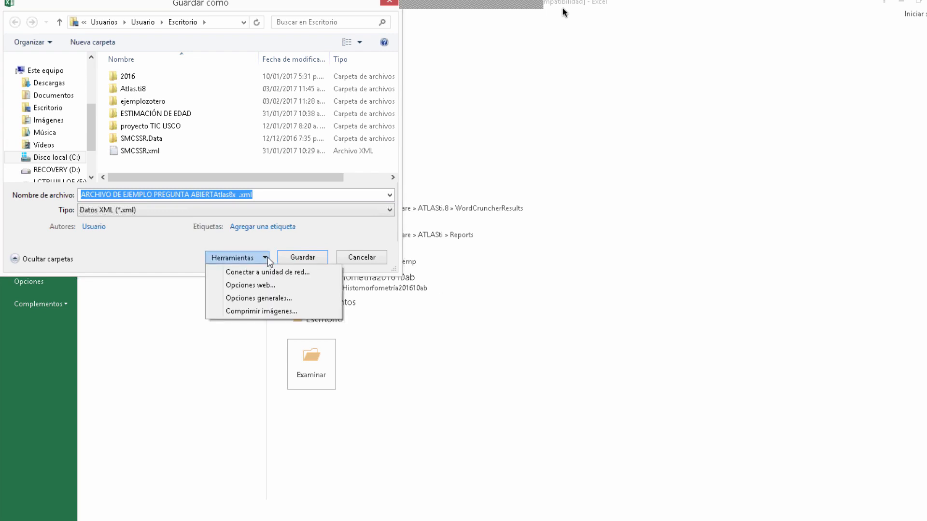
{"action": "left_click", "coordinate": [483, 303]}
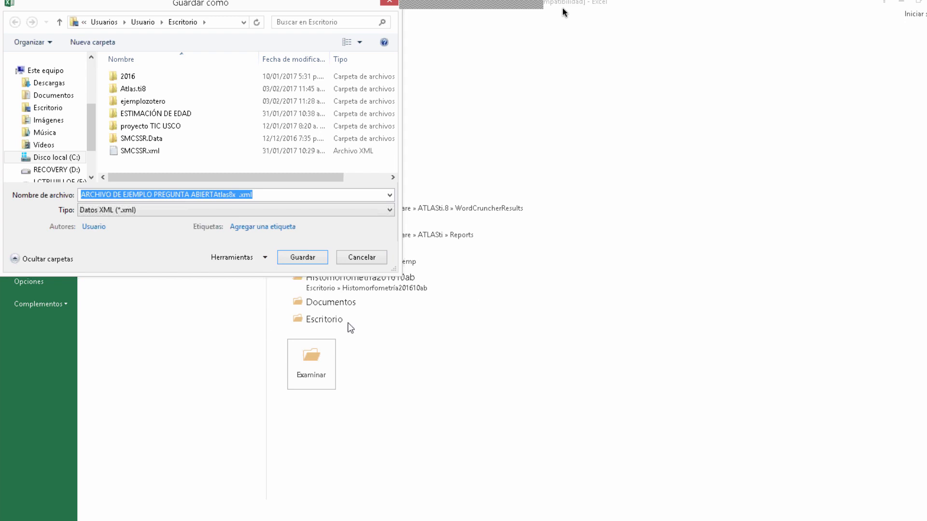
{"action": "left_click", "coordinate": [361, 257]}
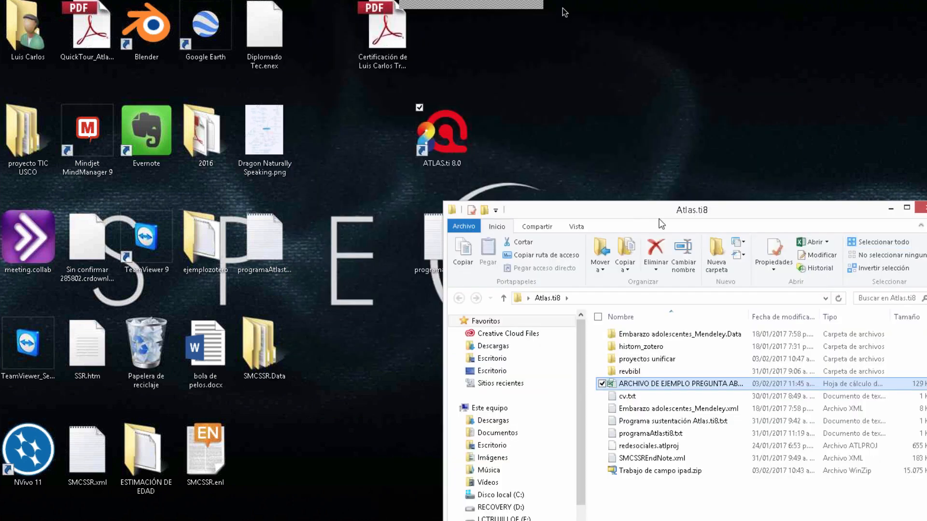
Step: Move the Atlas.ti8 folder window aside on the desktop and switch to the "Encuestas preguntas" project in ATLAS.ti
{"action": "left_click_drag", "start_coordinate": [791, 156], "coordinate": [790, 155]}
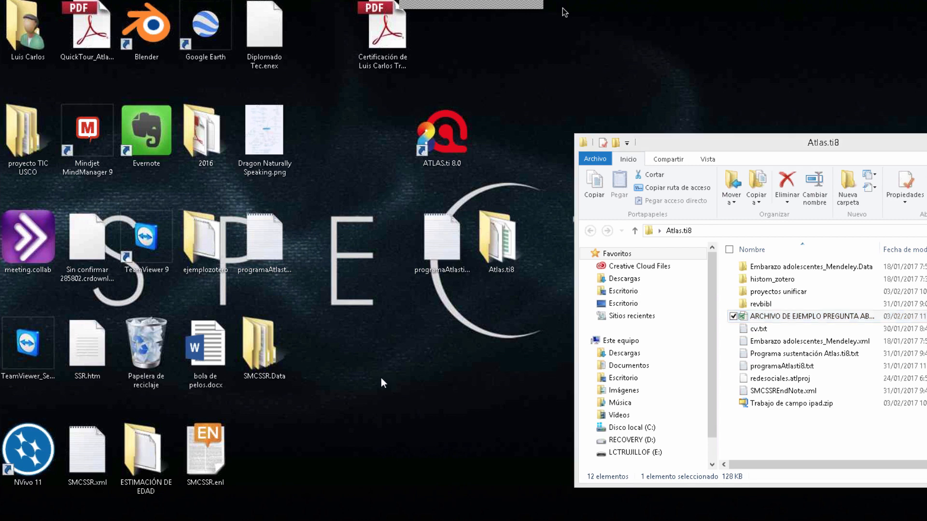
{"action": "mouse_move", "coordinate": [128, 516]}
{"action": "key", "text": "alt+Tab"}
{"action": "key", "text": "alt+Tab"}
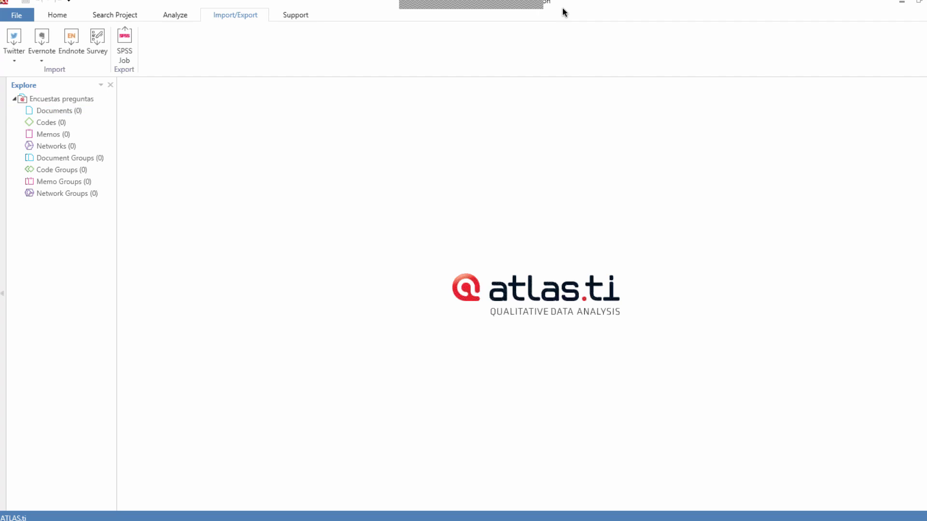
Step: Minimize ATLAS.ti, move the Atlas.ti8 folder window fully into view on the desktop and show the running programs on the taskbar
{"action": "left_click", "coordinate": [902, 2]}
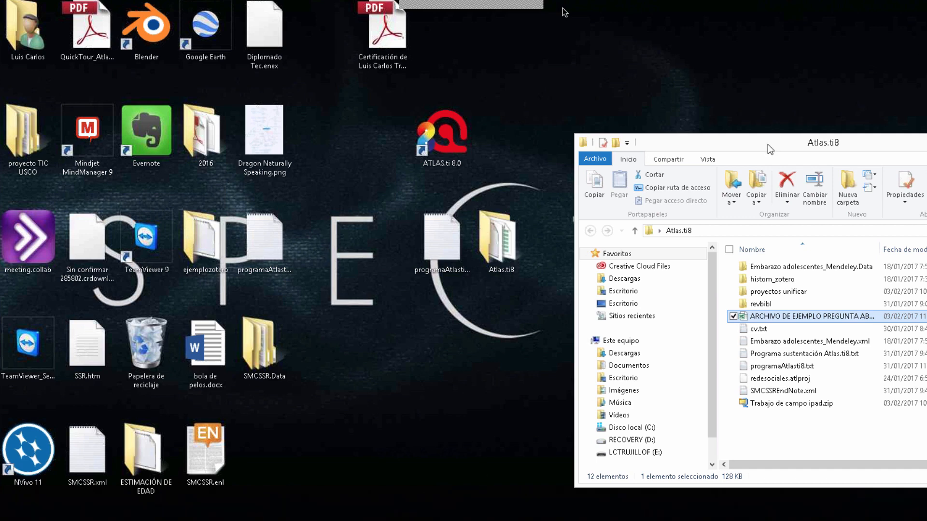
{"action": "left_click_drag", "start_coordinate": [769, 143], "coordinate": [417, 44]}
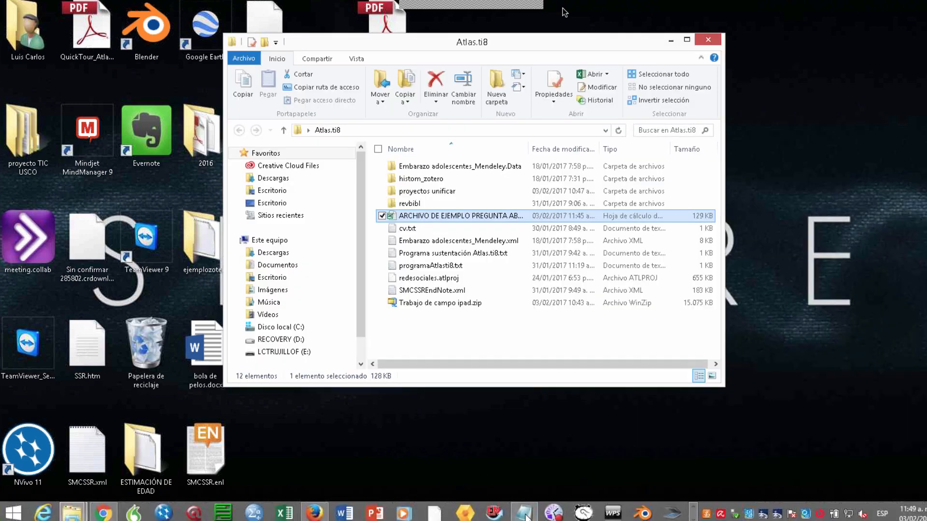
{"action": "left_click", "coordinate": [691, 518]}
{"action": "left_click", "coordinate": [692, 519]}
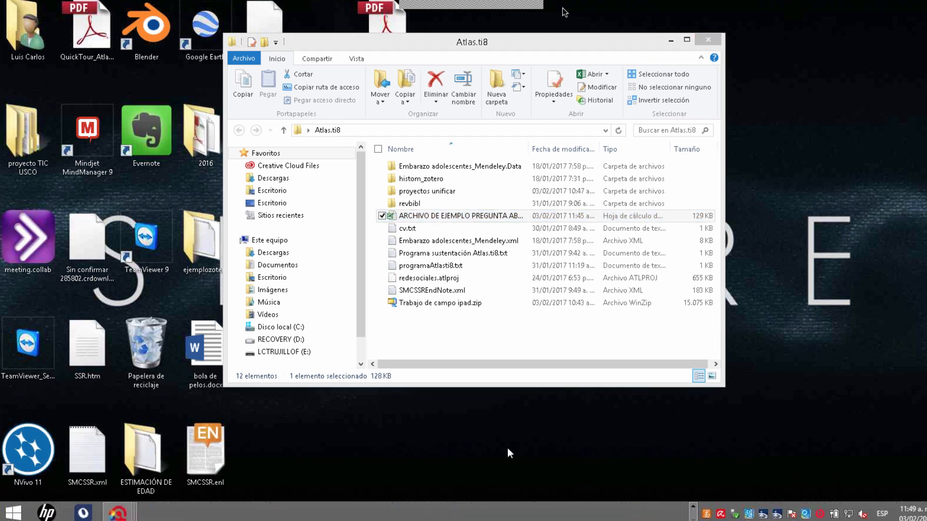